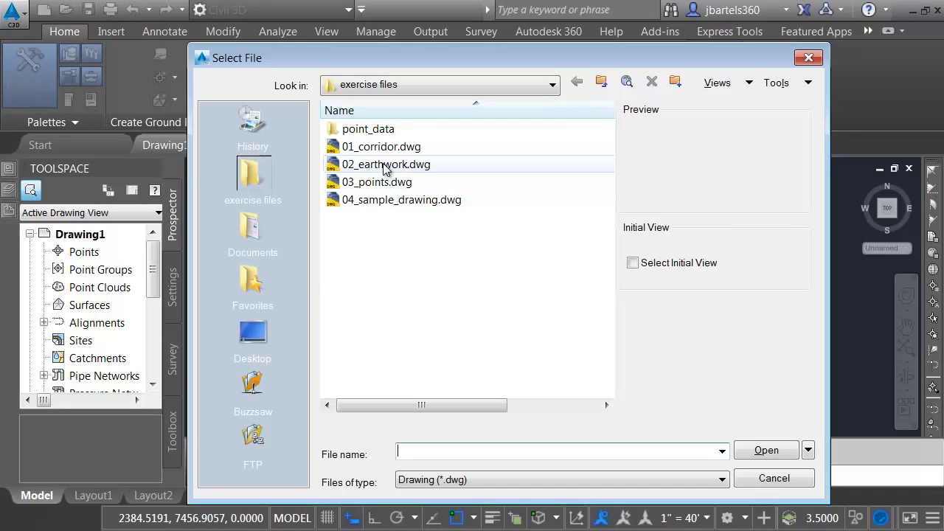
- Open the drawings 02_earthwork.dwg and 03_points.dwg together from the exercise files folder
click(381, 165)
ctrl+click(377, 182)
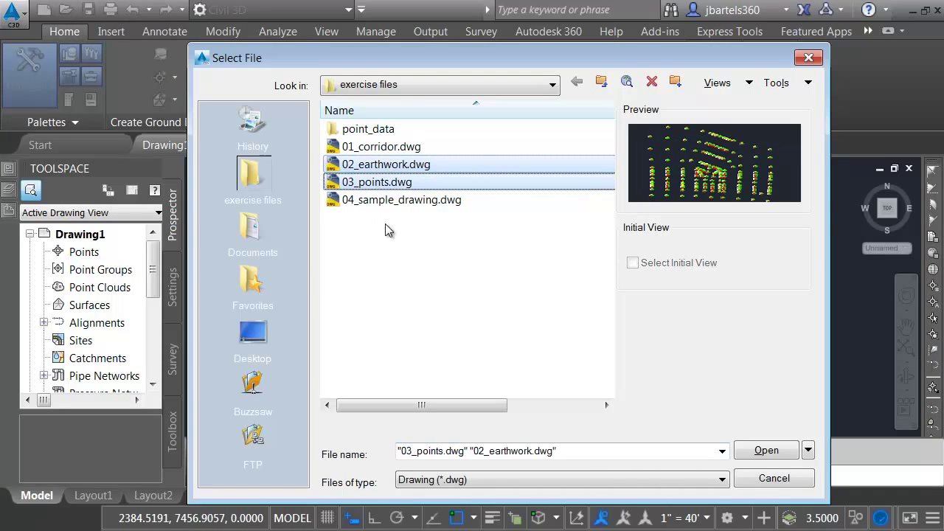
click(764, 450)
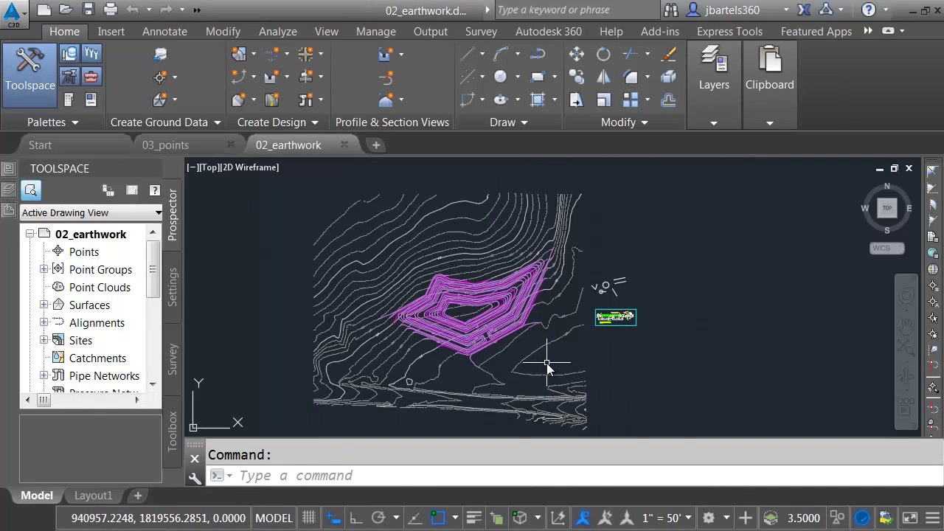
- Switch to the 03_points drawing and examine the survey points and their labels
click(203, 143)
scroll(402, 374, up, 2)
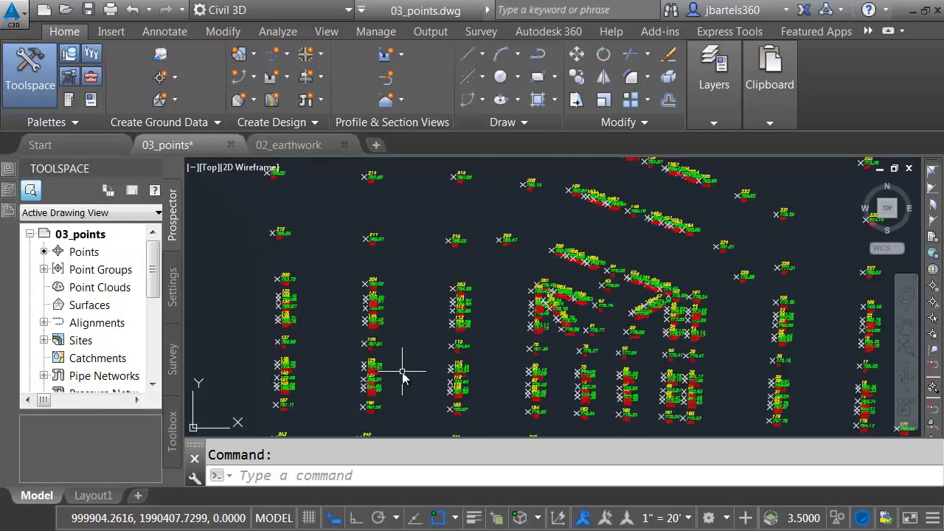
scroll(402, 373, up, 2)
mouse_move(521, 358)
middle_down()
mouse_move(552, 352)
mouse_move(442, 331)
mouse_move(329, 331)
middle_up()
middle_drag(686, 322, 432, 327)
middle_drag(582, 326, 602, 326)
scroll(598, 323, down, 5)
scroll(594, 330, down, 1)
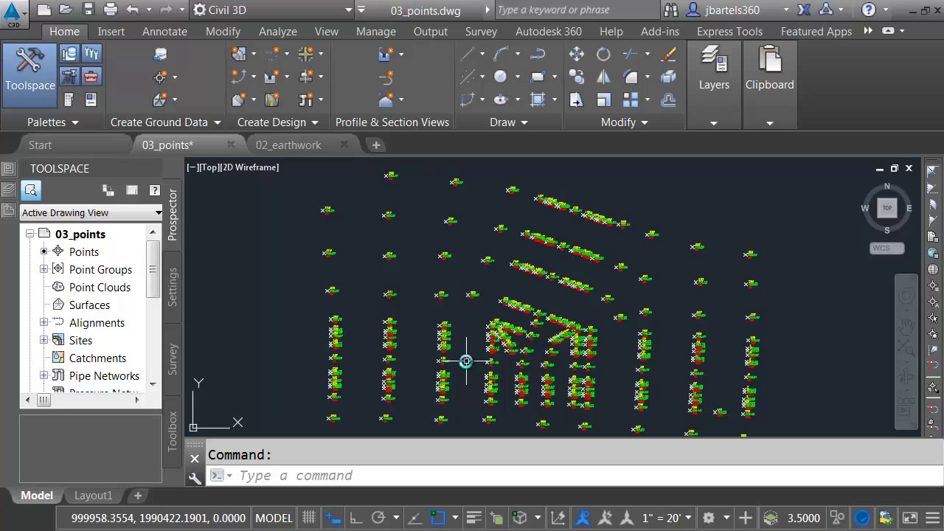
- List the drawing's available point numbers with LISTAVAILABLEPOINTNUMBERS and its used ones with LISTUSEDPOINTNUMBERS
click(270, 475)
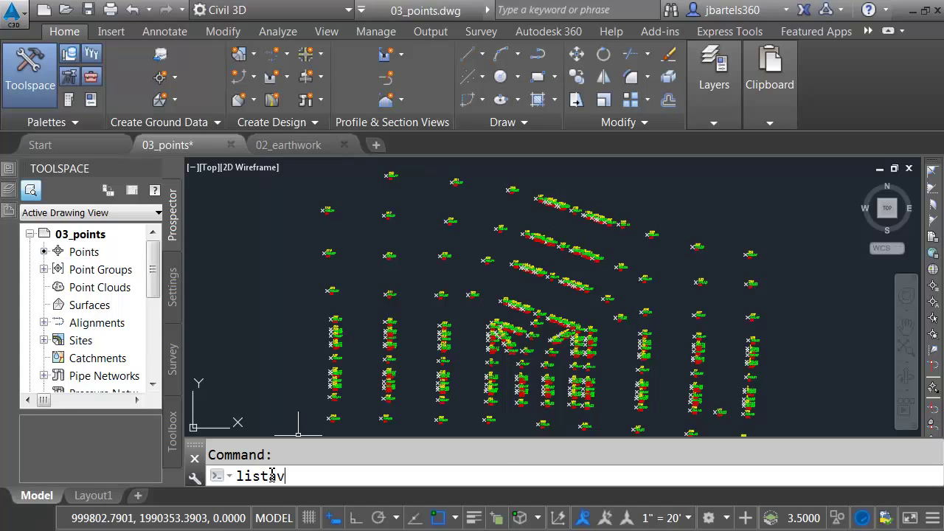
text(listav)
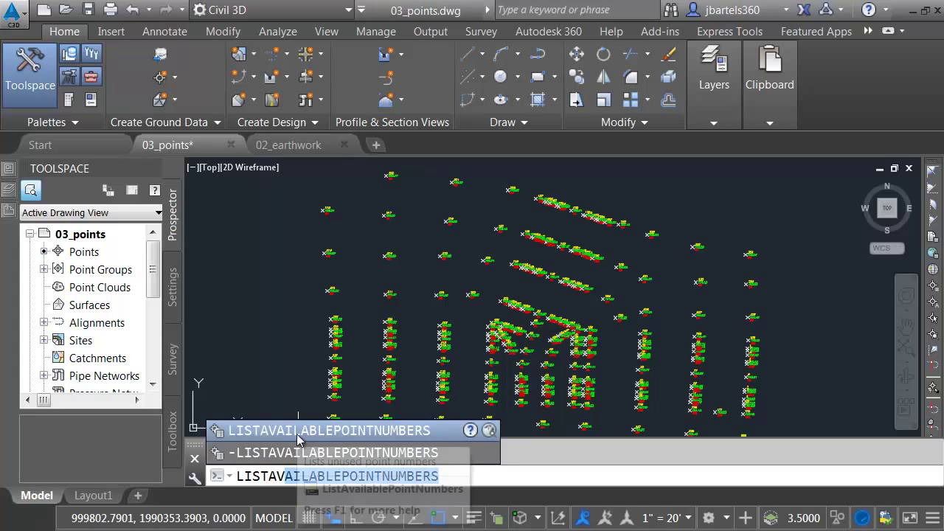
key(Return)
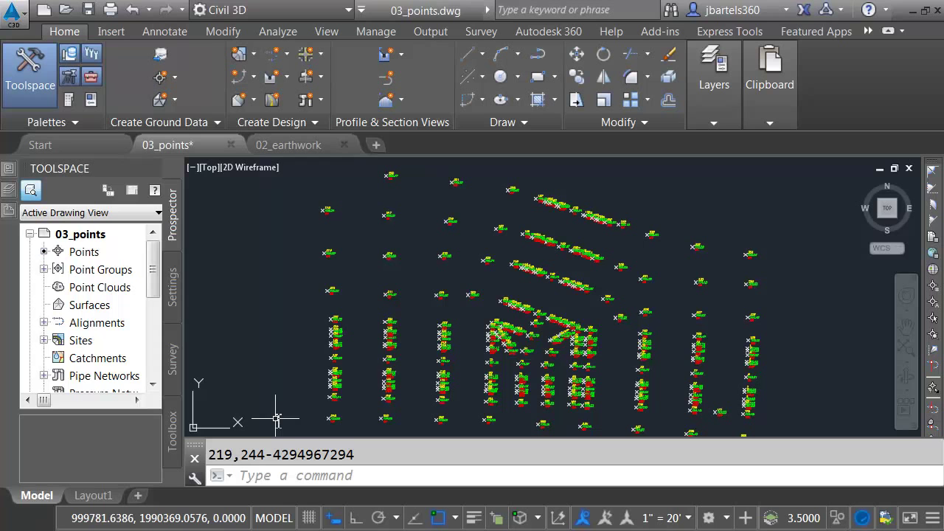
click(253, 478)
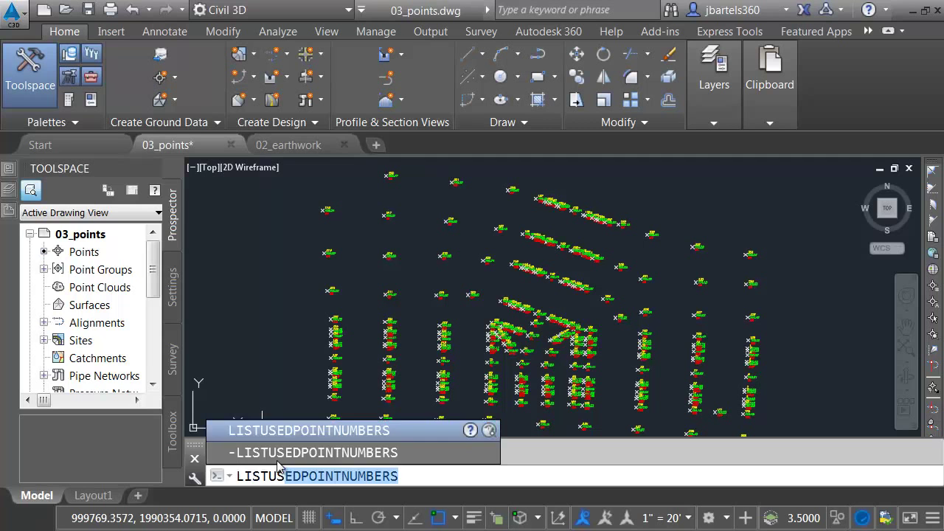
key(Return)
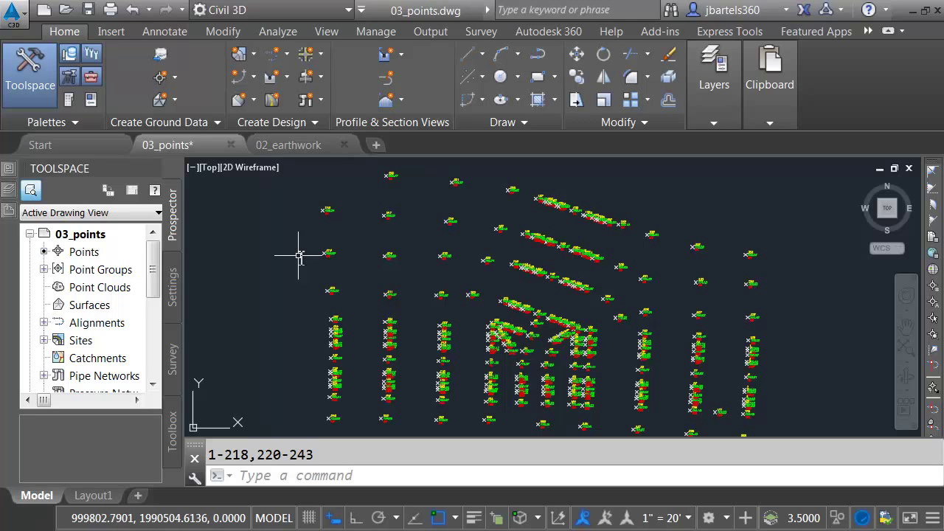
- Switch to the 02_earthwork drawing and inspect the names and elevations of the existing and proposed surfaces around the pond
click(303, 149)
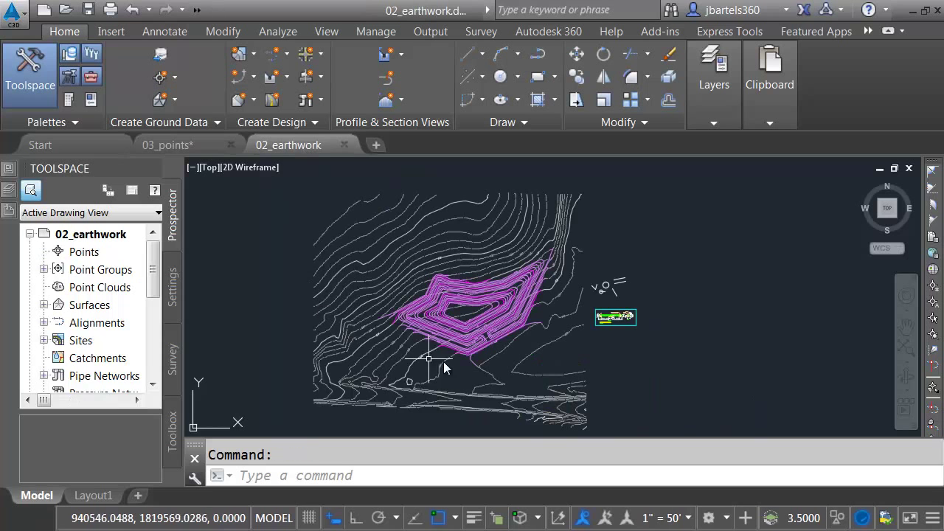
scroll(466, 307, up, 2)
scroll(466, 307, up, 2)
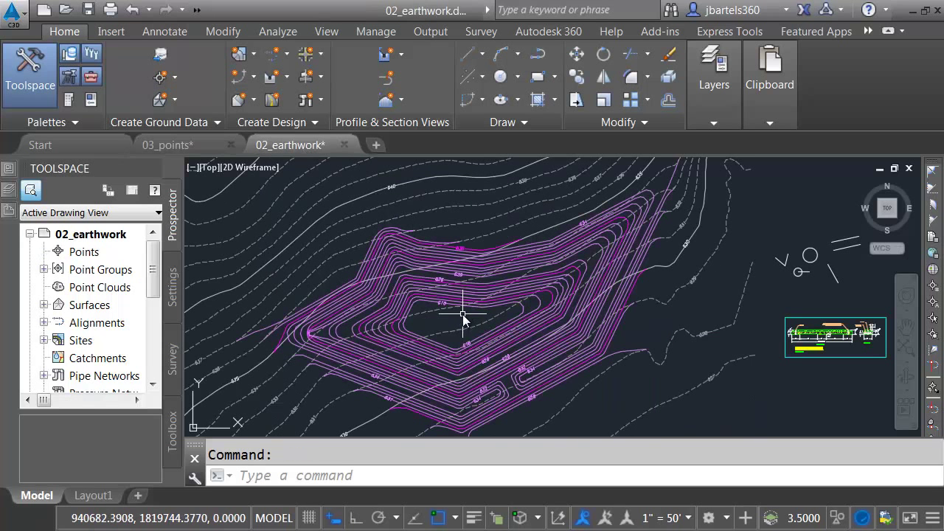
mouse_move(479, 274)
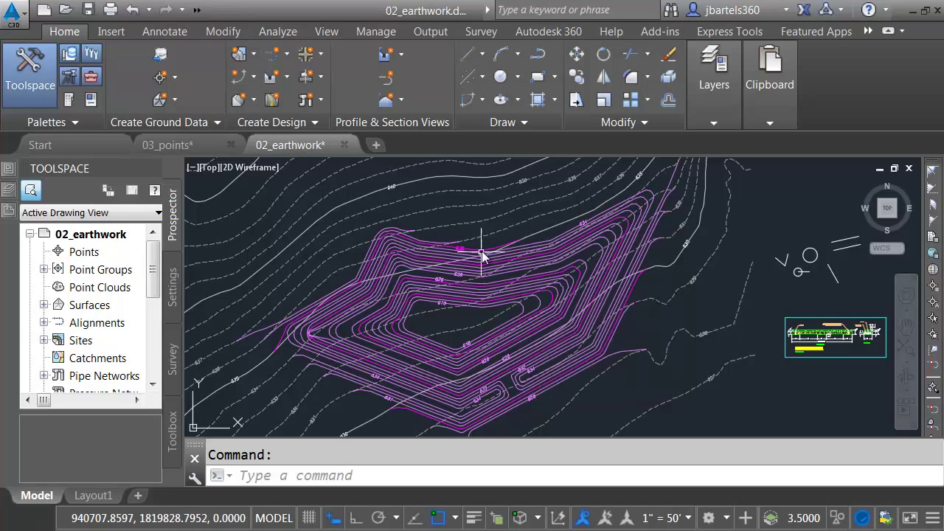
mouse_move(485, 221)
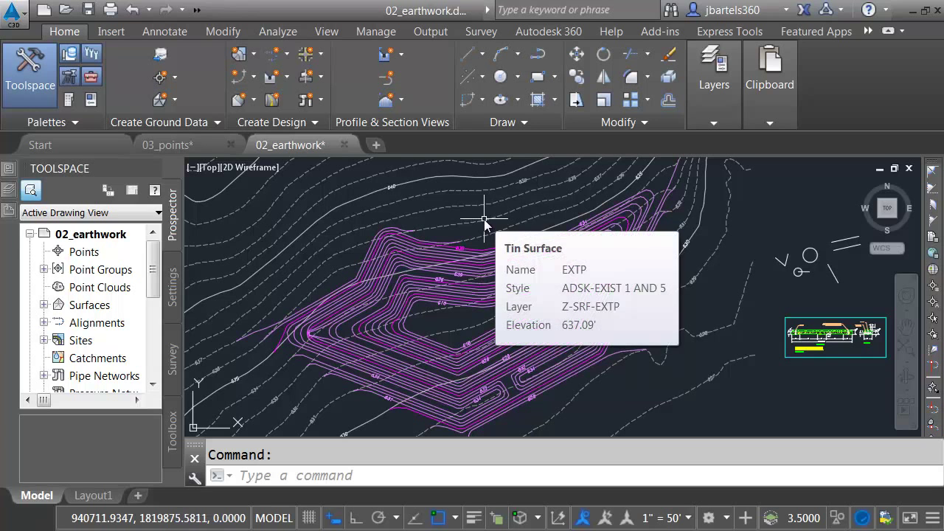
mouse_move(457, 315)
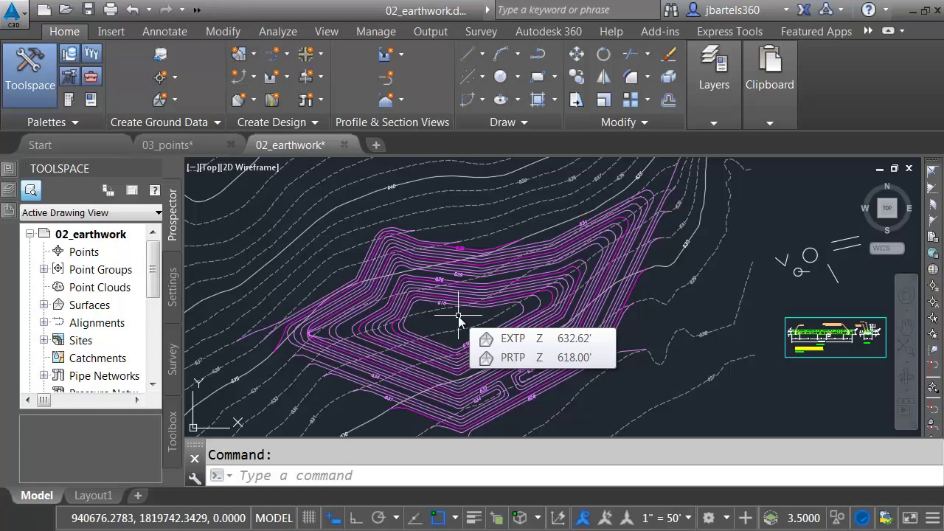
- Run REPORTSURFACEVOLUME and compute a volume entry with base surface EXTP and comparison surface PRTP, closing the report when done
text(reportsurf)
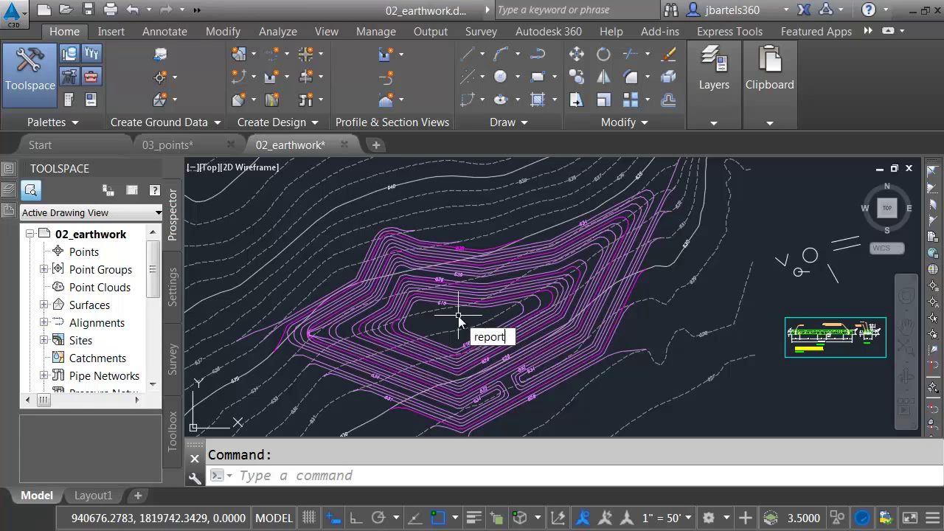
key(Return)
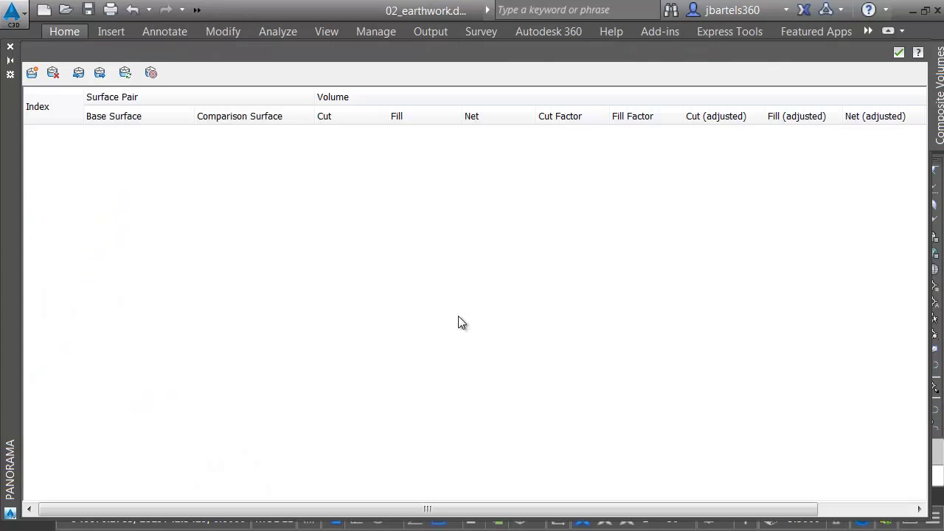
click(31, 73)
click(118, 139)
click(116, 139)
click(118, 150)
click(217, 137)
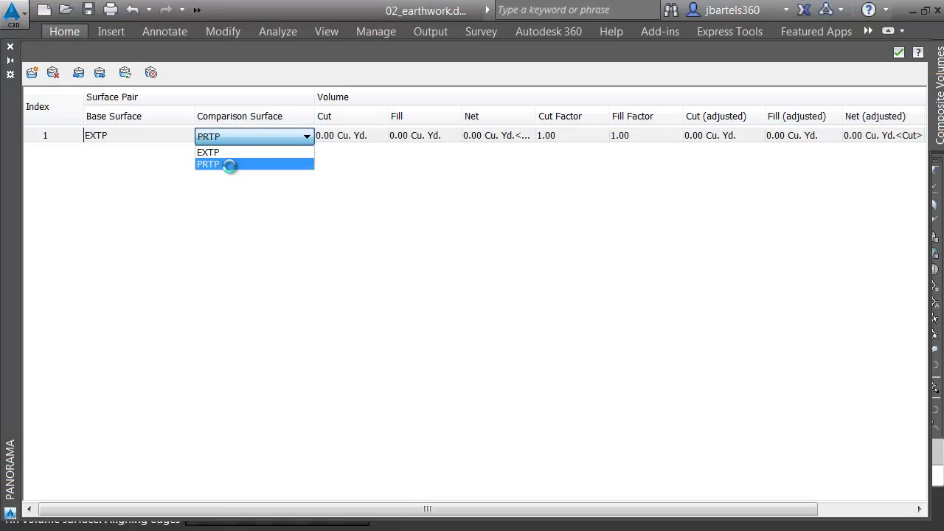
click(213, 160)
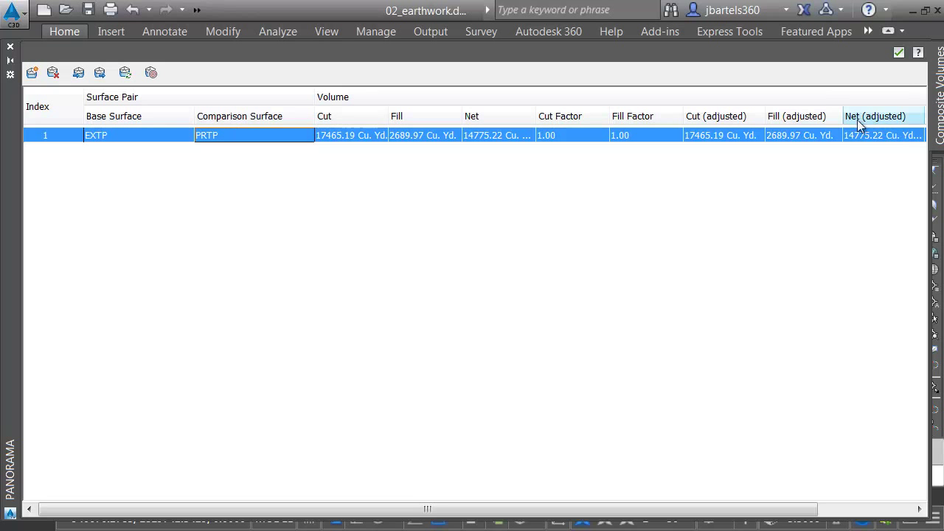
click(899, 55)
- Select all dimensions similar to the 6" dimension in the wheel stop's front view, and clear the selection
middle_drag(759, 295, 480, 265)
scroll(566, 319, up, 8)
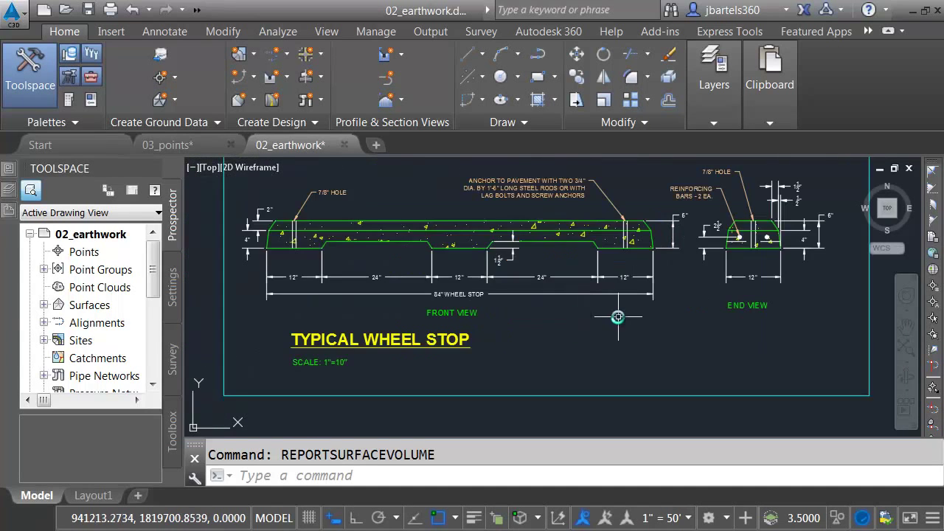
click(647, 256)
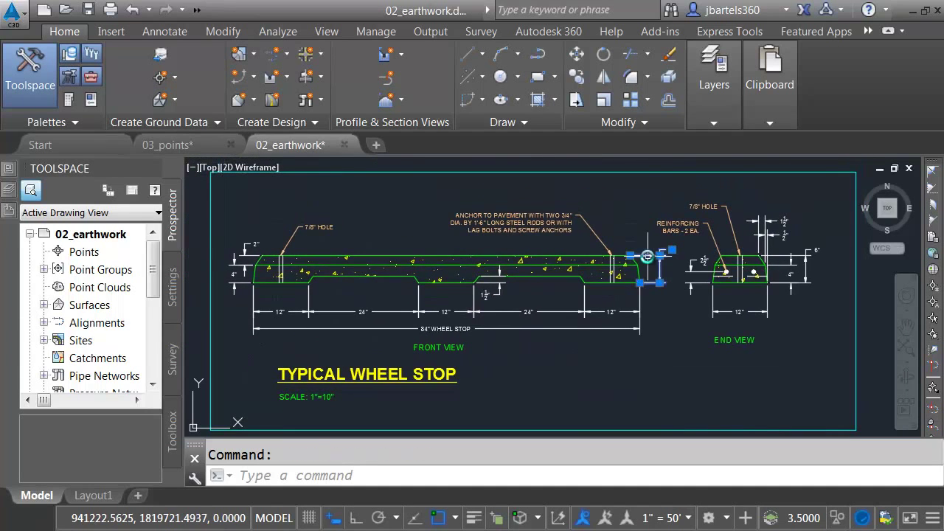
right_click(640, 187)
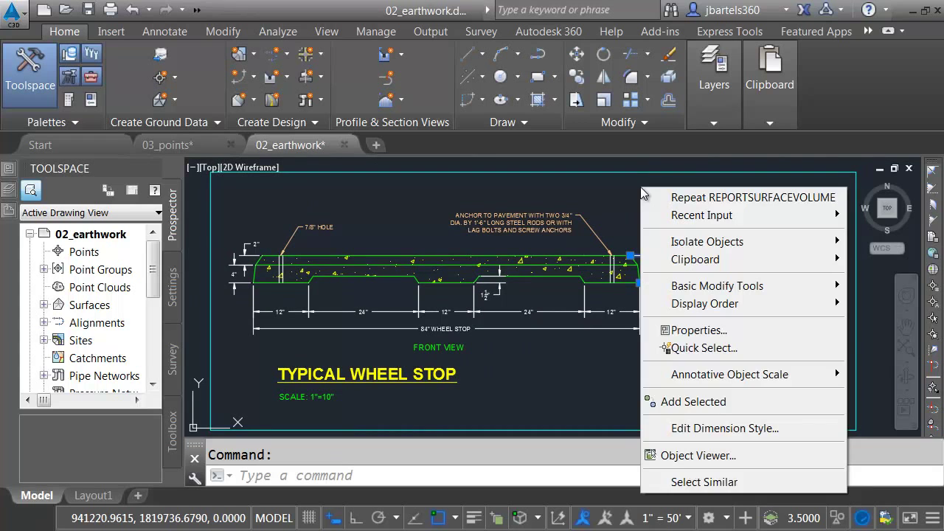
click(676, 484)
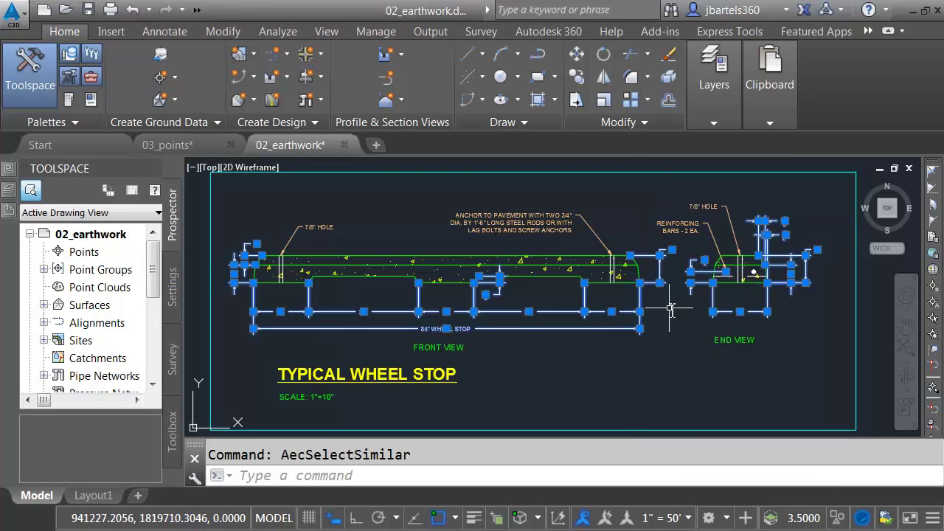
key(Escape)
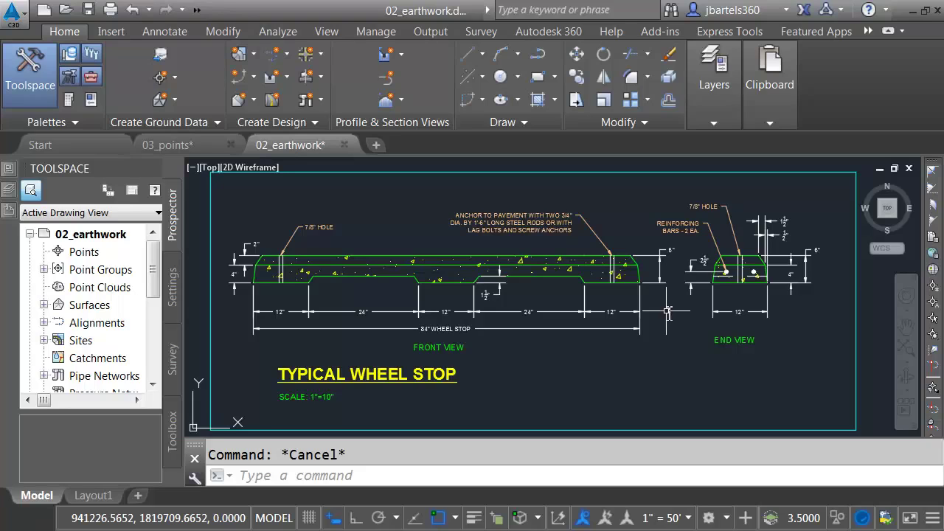
click(649, 274)
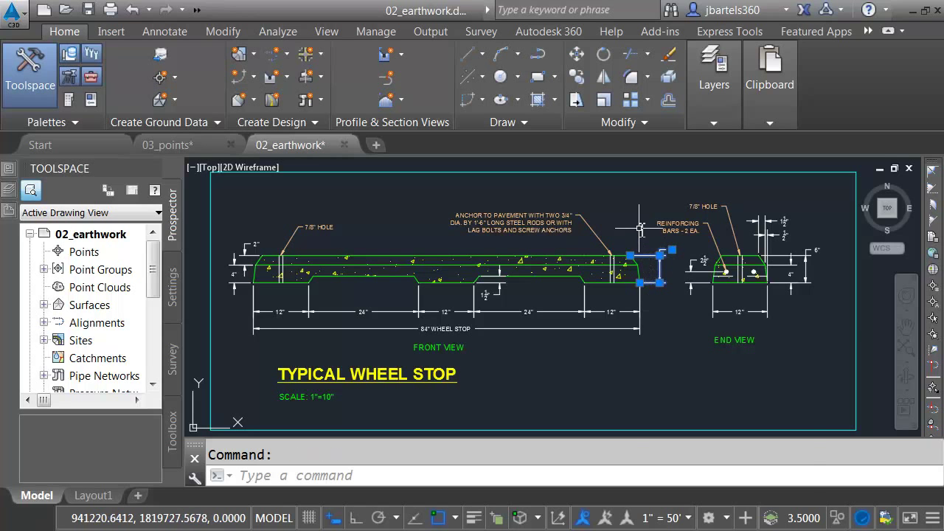
right_click(640, 276)
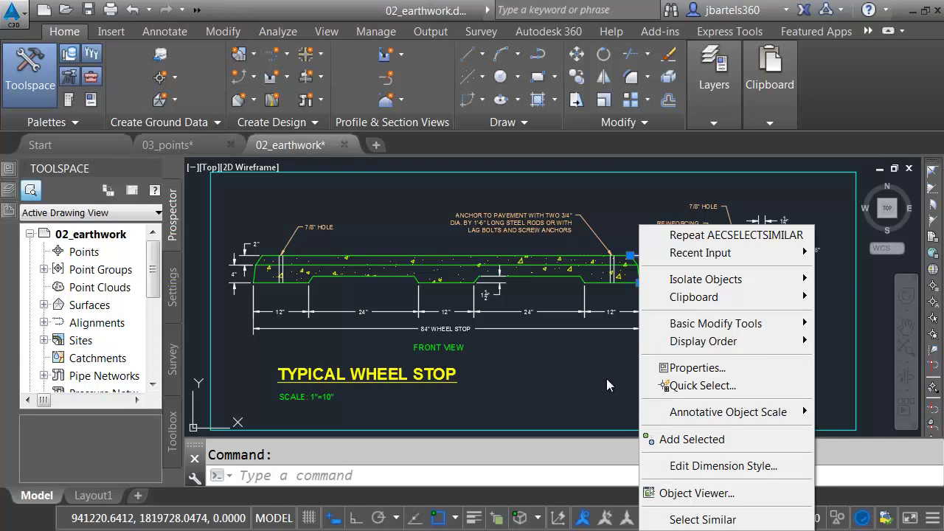
key(Escape)
key(Escape)
- Set the annotation scale to 1" = 10' and use Add Selected on the 6" dimension to dimension the front view's lower end height
click(691, 518)
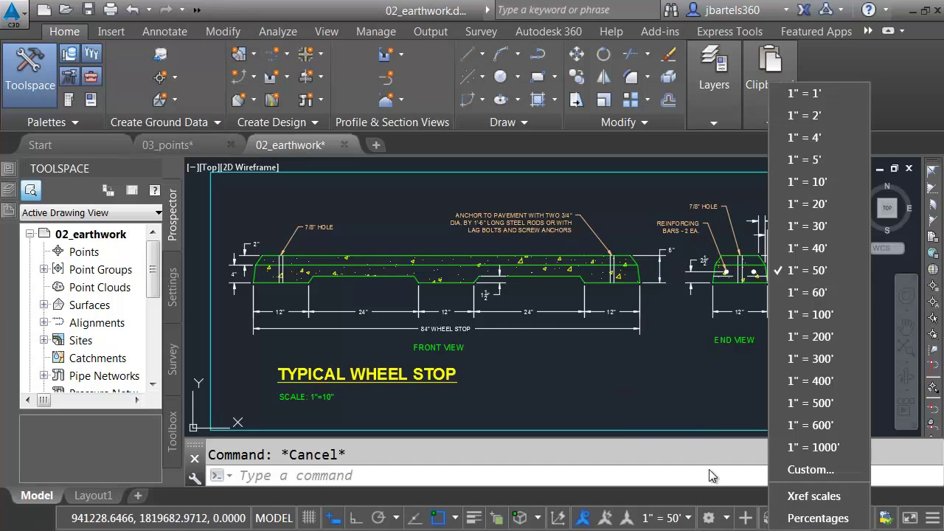
click(808, 181)
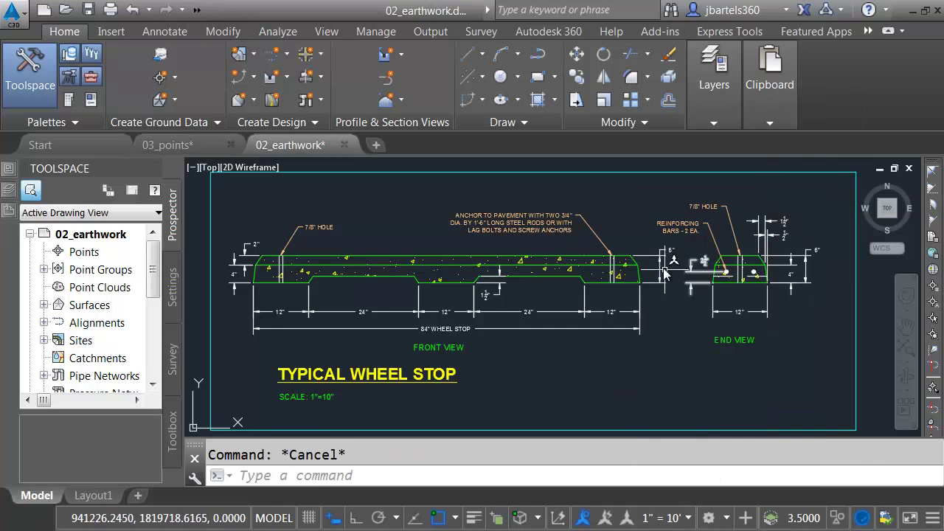
scroll(670, 275, up, 5)
click(644, 235)
right_click(640, 257)
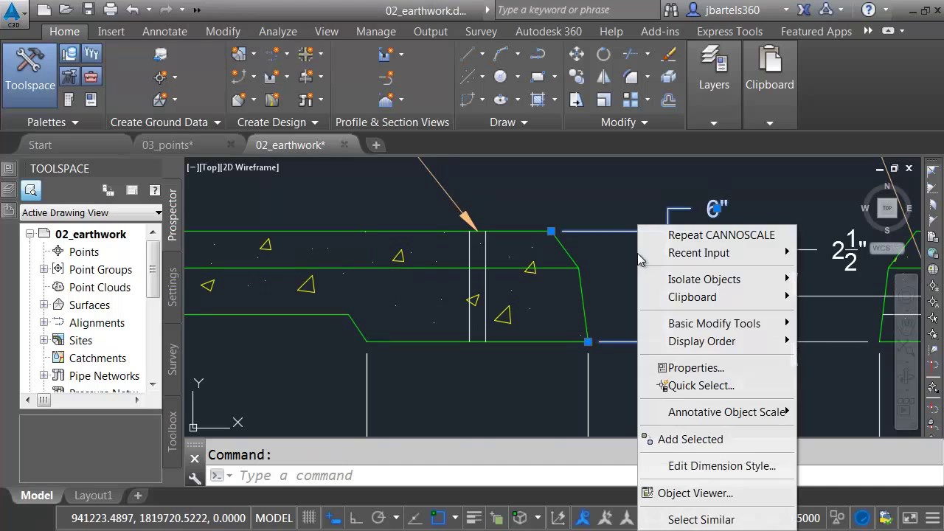
click(668, 438)
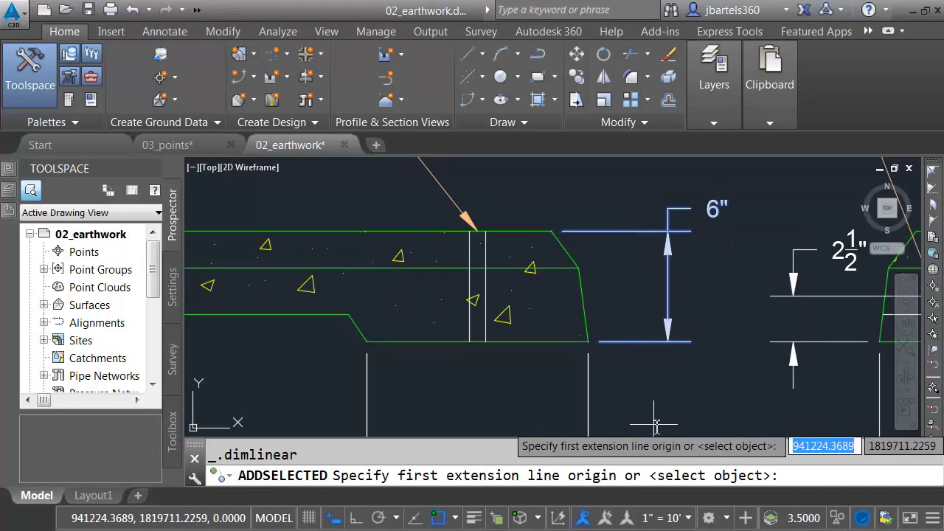
click(588, 342)
click(580, 268)
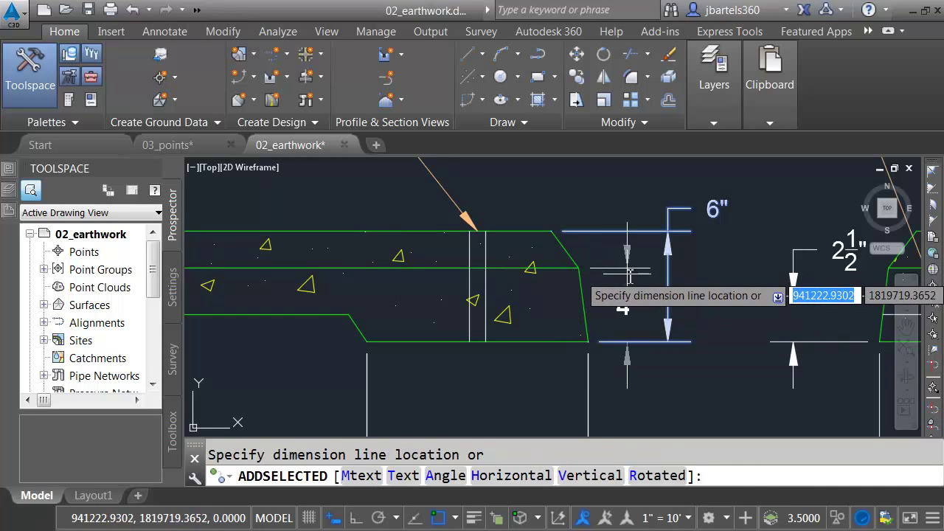
click(628, 274)
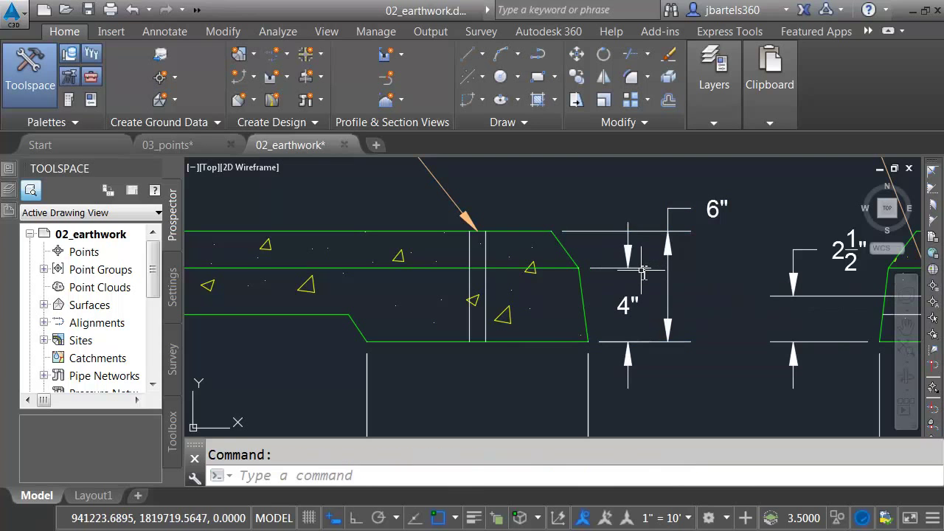
mouse_move(643, 271)
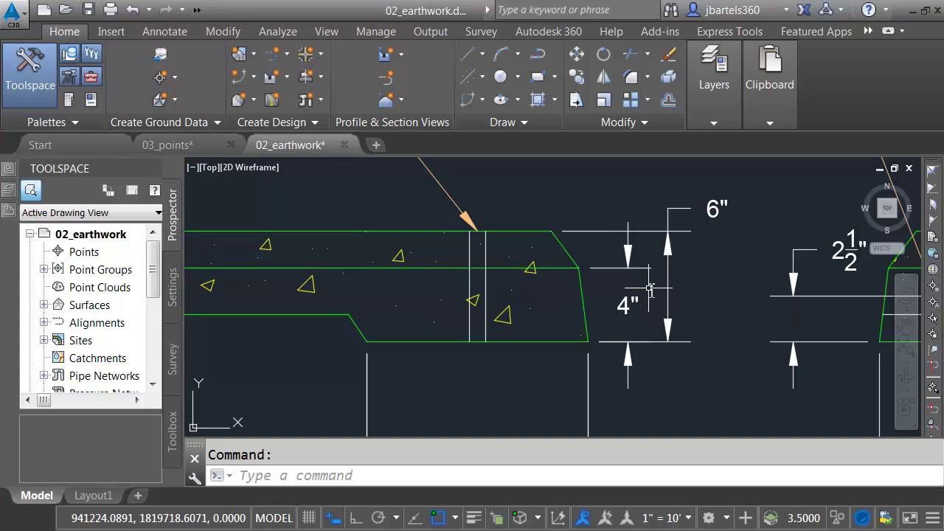
- Draw a rectangle about 21.7 by 14.7 units in the empty area beside the wheel stop's front view
scroll(649, 289, down, 6)
middle_drag(397, 333, 687, 334)
scroll(452, 347, up, 2)
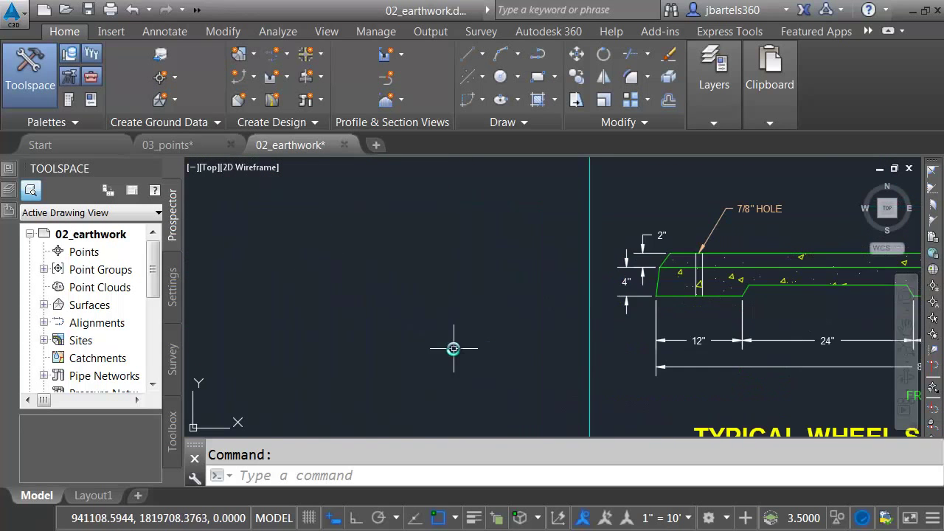
scroll(499, 376, up, 1)
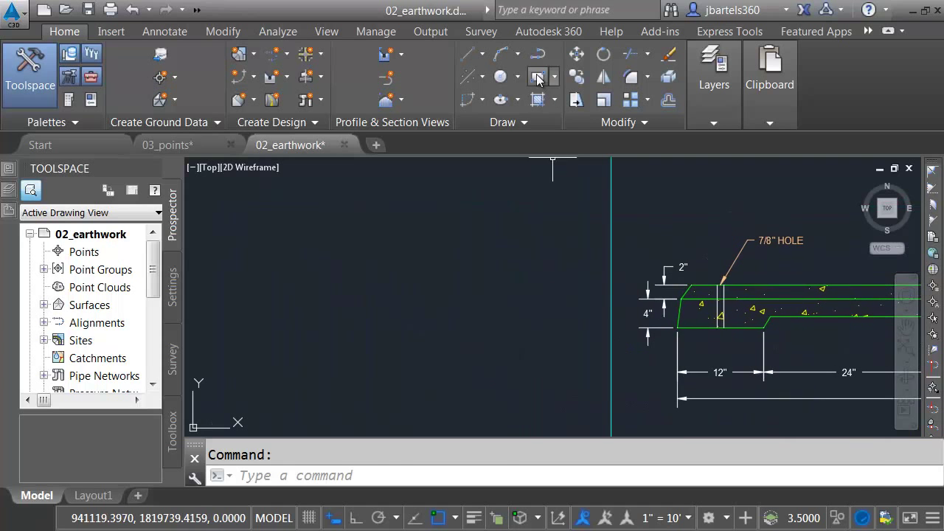
click(538, 77)
click(304, 252)
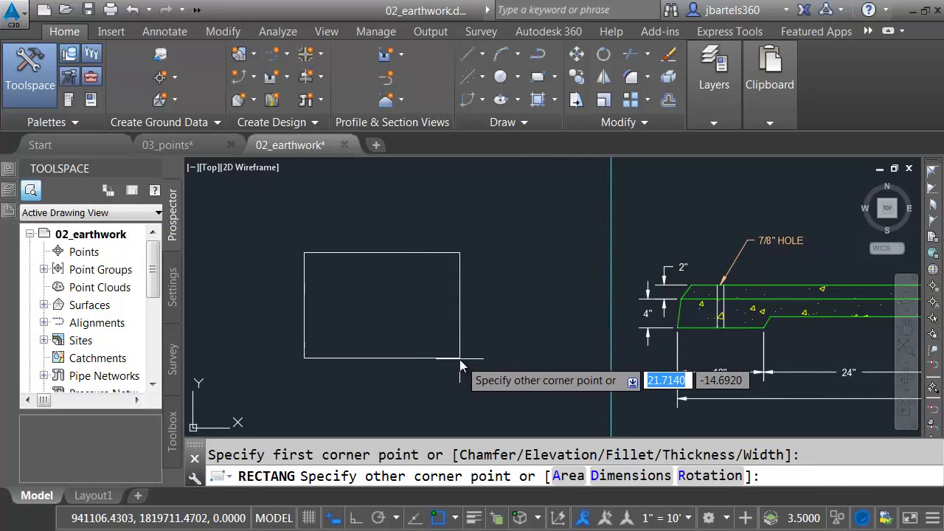
click(459, 358)
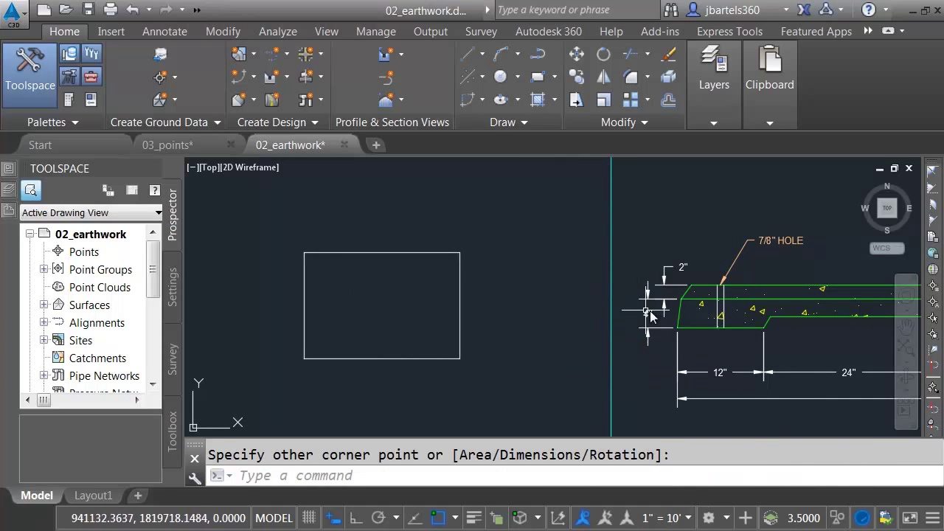
- Use Add Selected on the wheel stop's concrete hatch to fill the new rectangle with a matching hatch
click(699, 316)
right_click(678, 250)
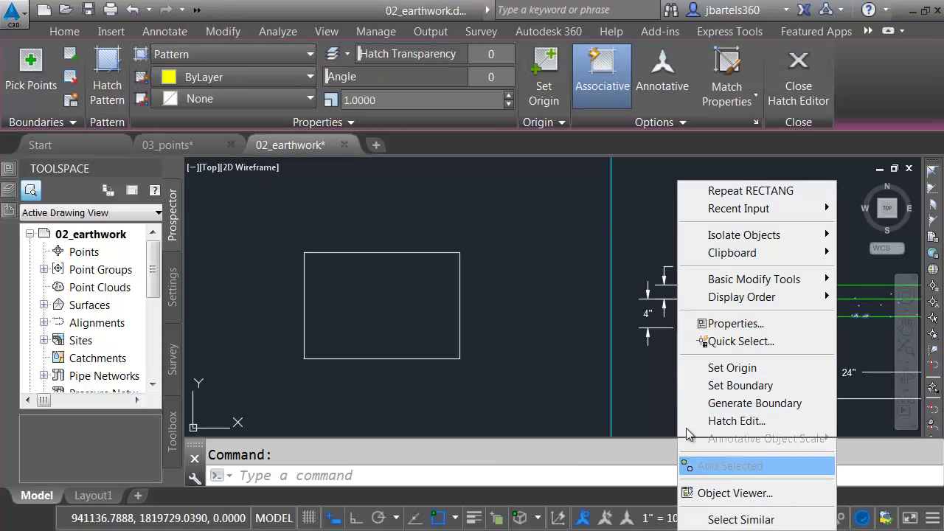
click(726, 465)
click(409, 292)
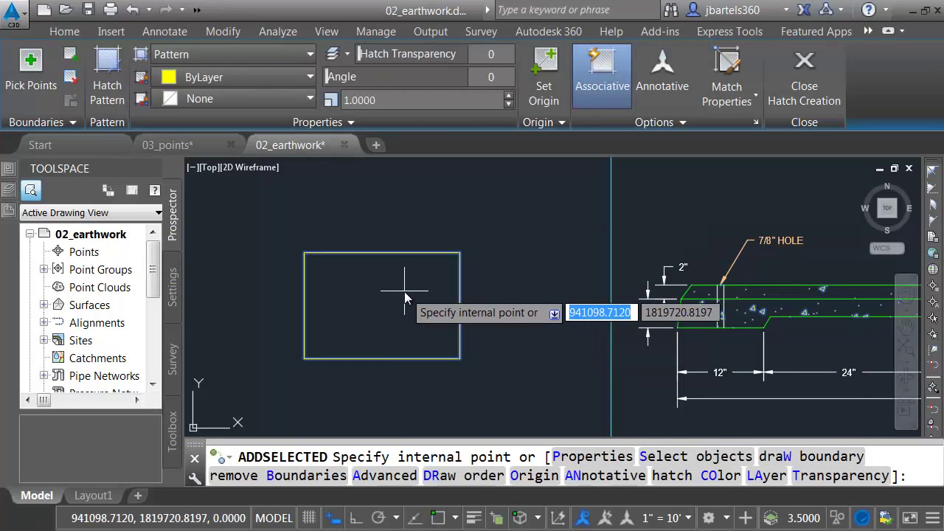
key(Return)
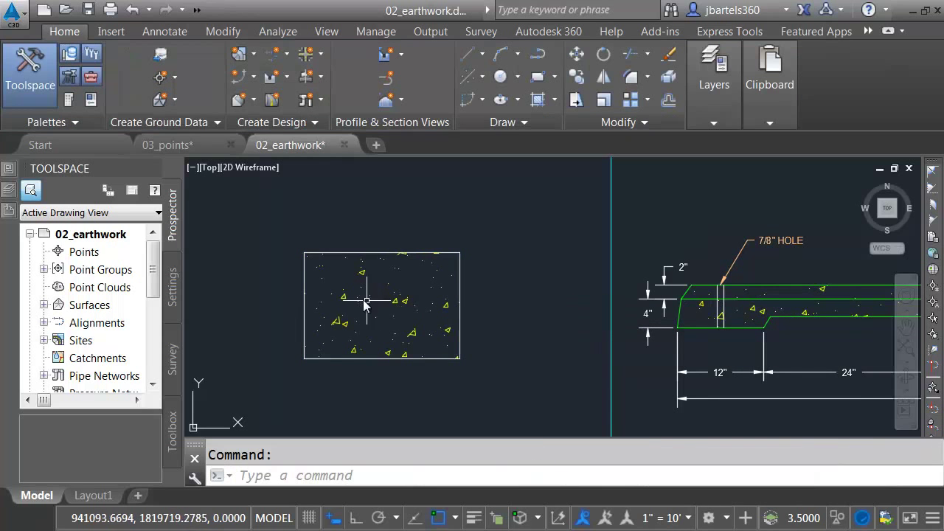
- Convert the hatched rectangle's left edge to an arc bulging outward
click(303, 278)
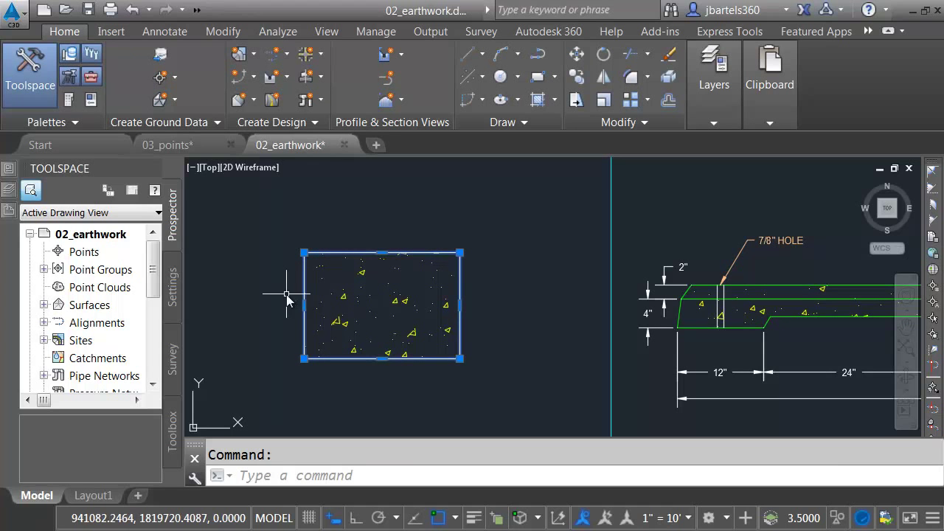
mouse_move(303, 305)
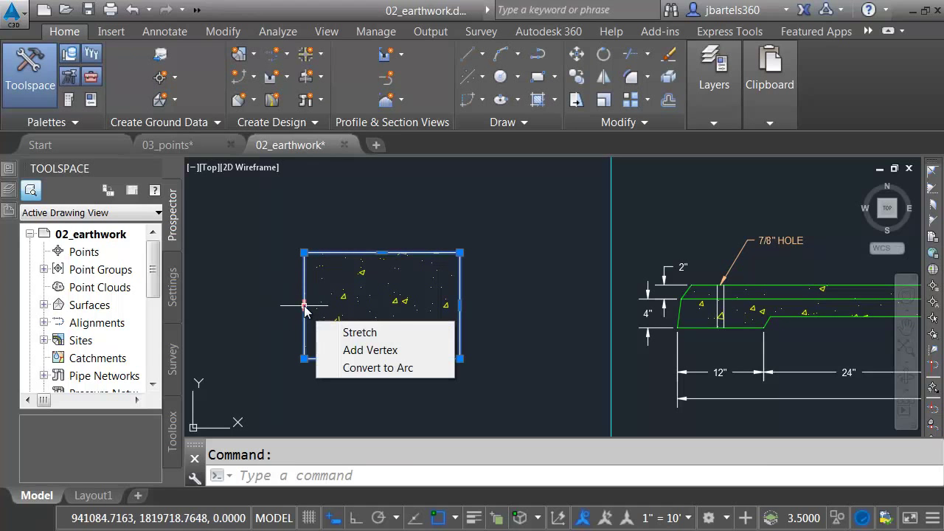
click(359, 367)
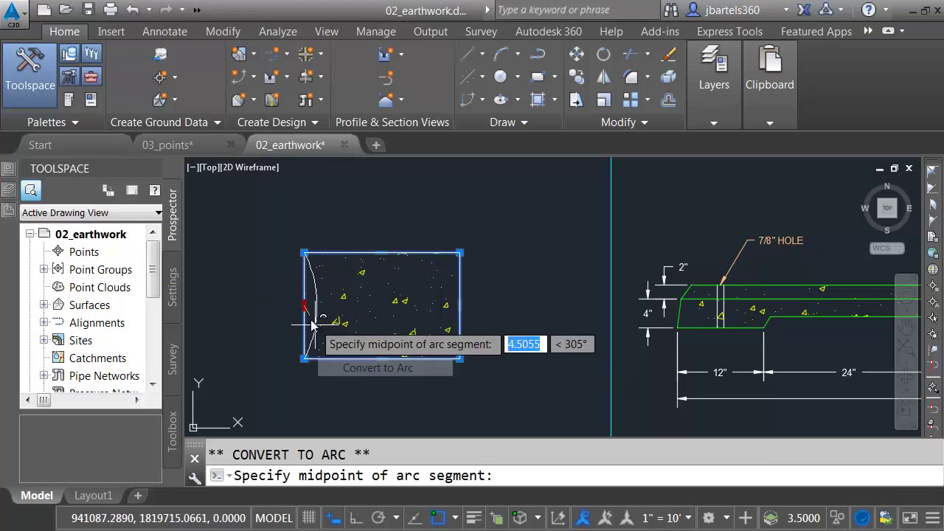
click(263, 304)
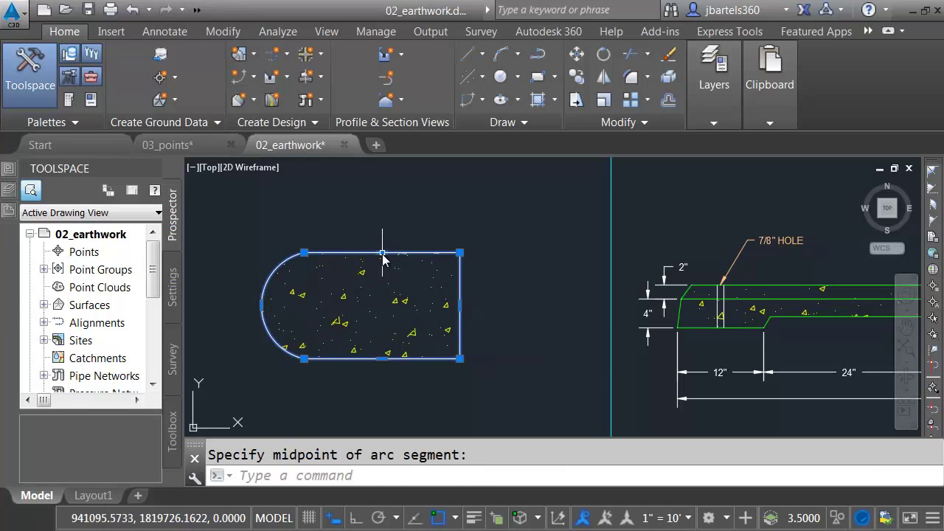
- Add an outward vertex to the hatched shape's top edge and another to its right edge, and clear the selection
mouse_move(382, 255)
click(435, 298)
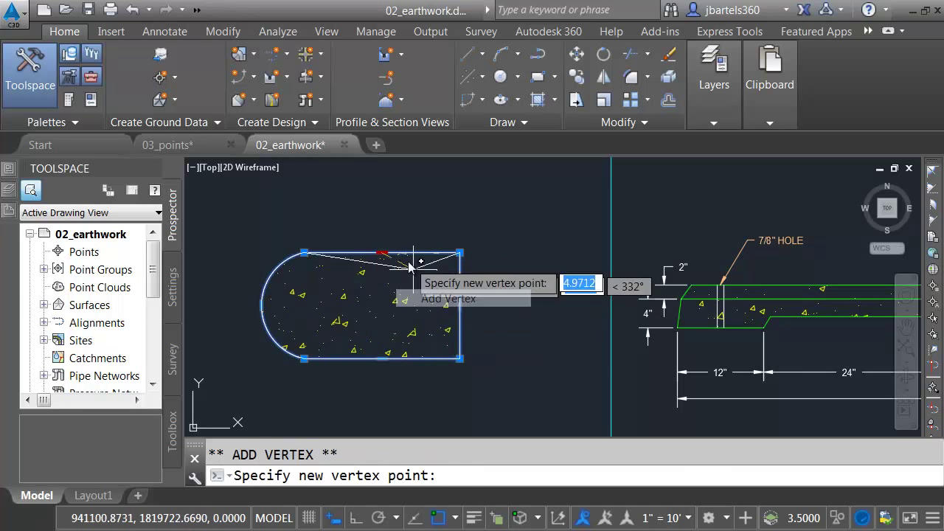
click(383, 207)
mouse_move(459, 305)
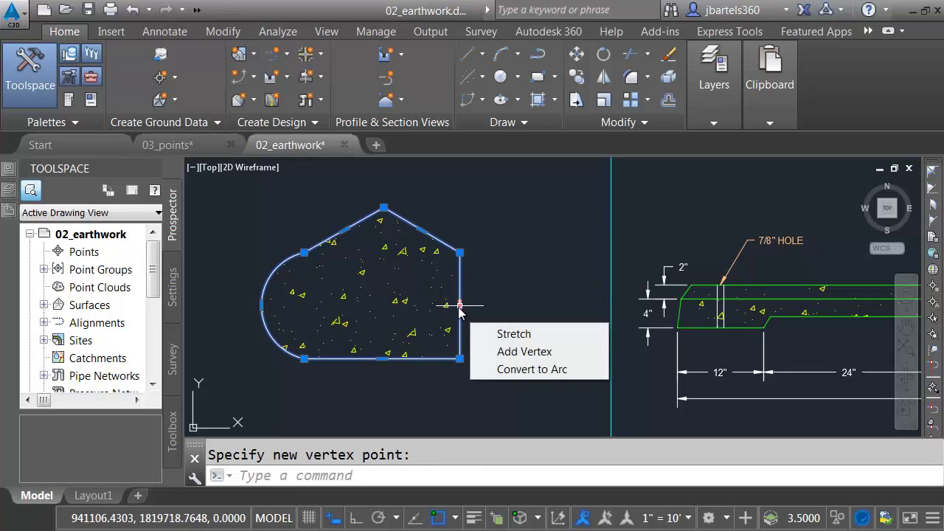
click(510, 351)
click(519, 314)
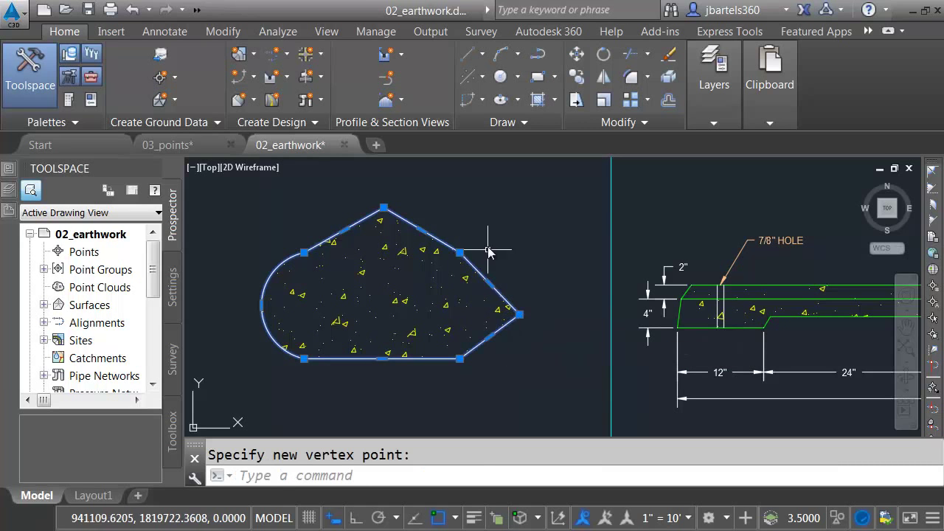
key(Escape)
- Draw a diagonal polyline crossing the hatched shape from above its upper-left edge to below its bottom edge
middle_drag(460, 216, 493, 255)
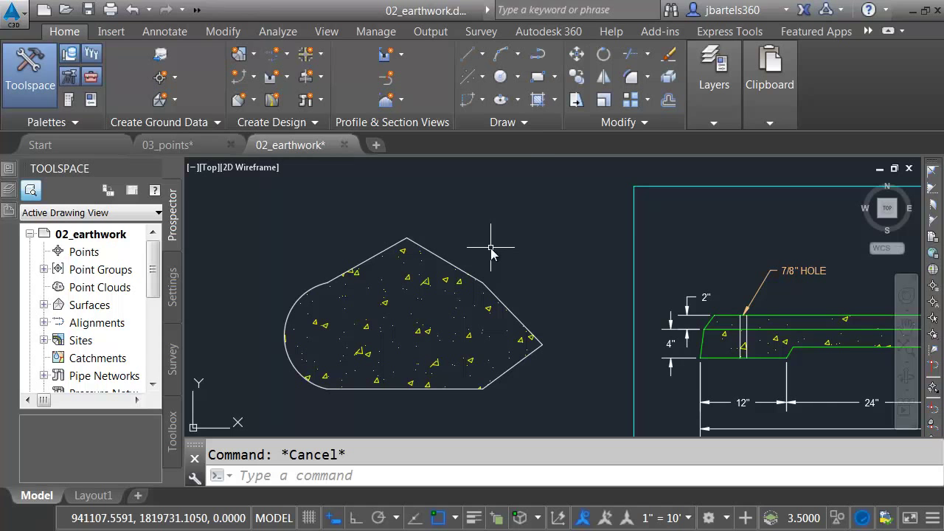
click(538, 54)
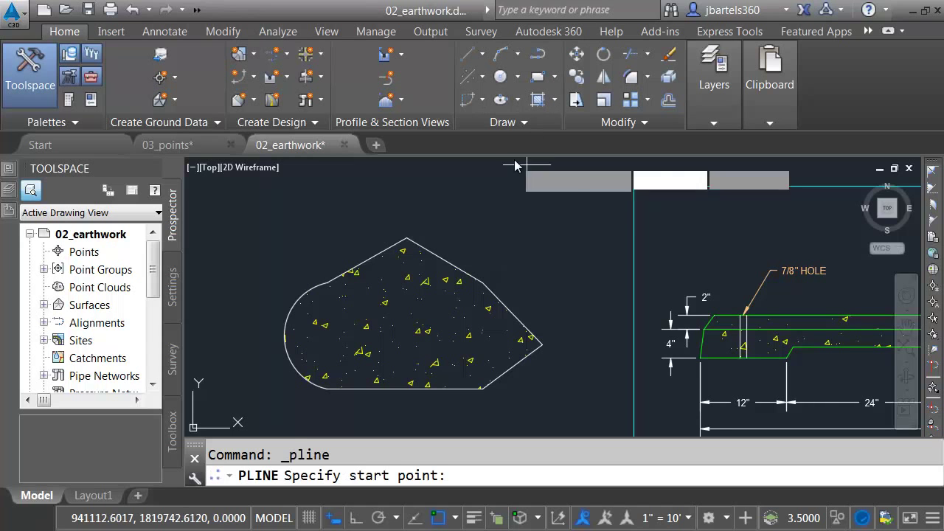
click(472, 416)
key(Escape)
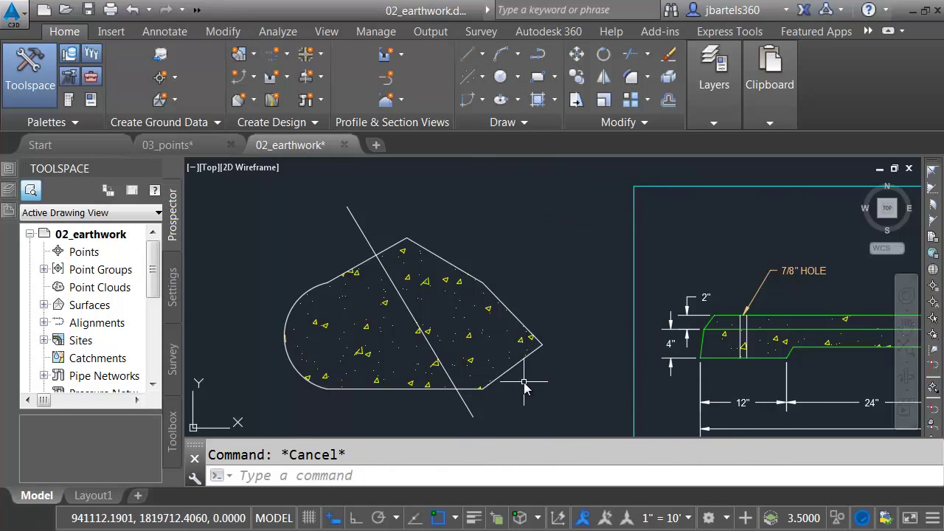
- Trim away the hatch on the right side of the diagonal polyline, using the polyline as the cutting edge
click(630, 53)
click(369, 243)
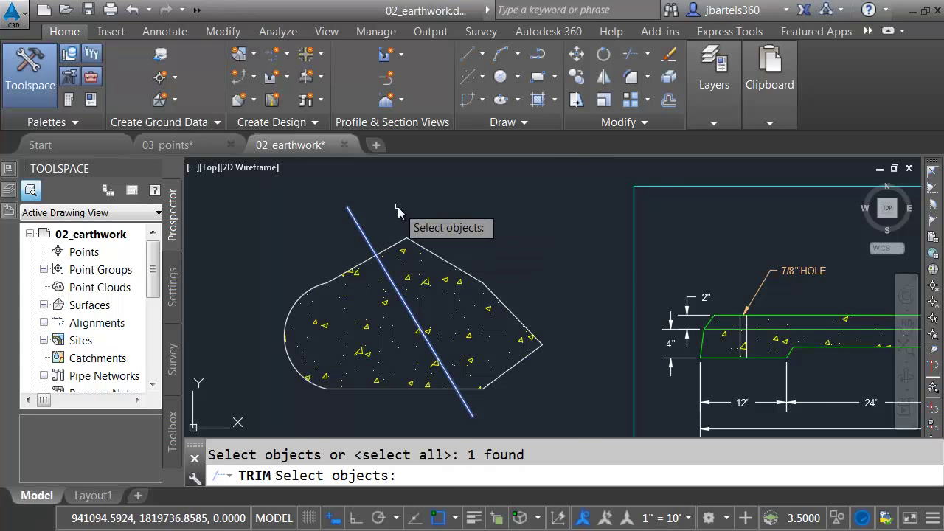
key(Return)
click(406, 272)
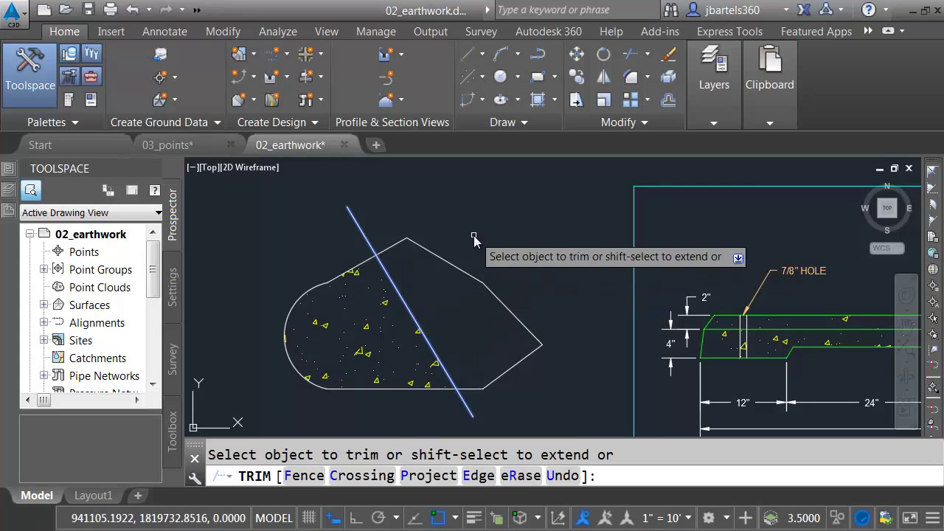
key(Return)
- Shift the diagonal polyline by its midpoint grip to the right and back left past its original position
click(369, 243)
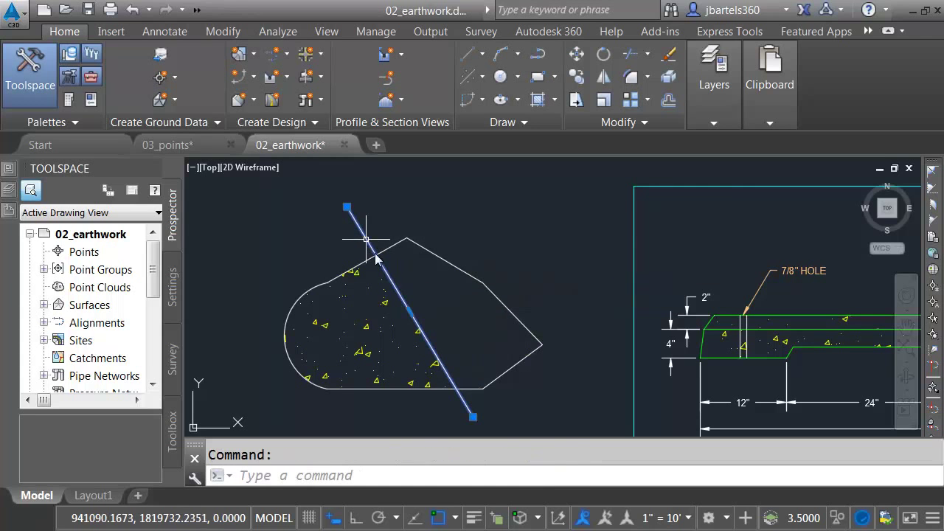
click(410, 312)
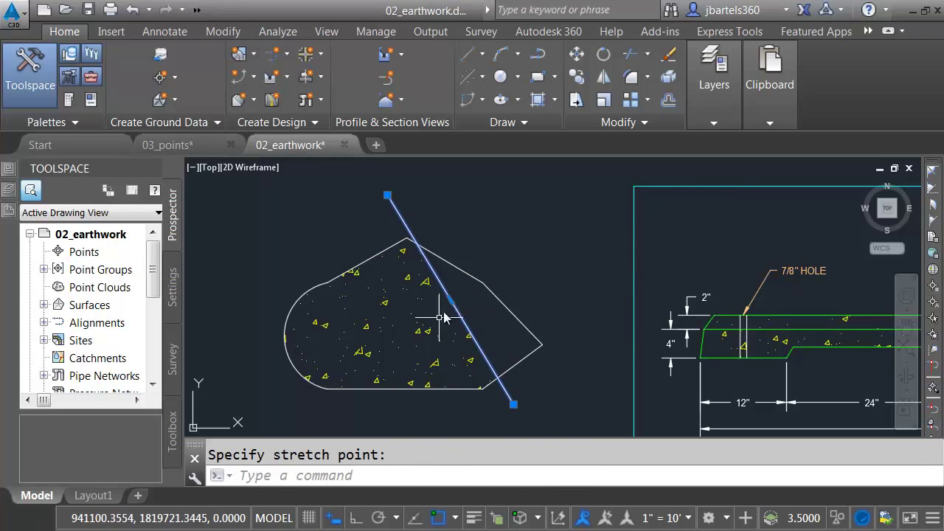
click(395, 317)
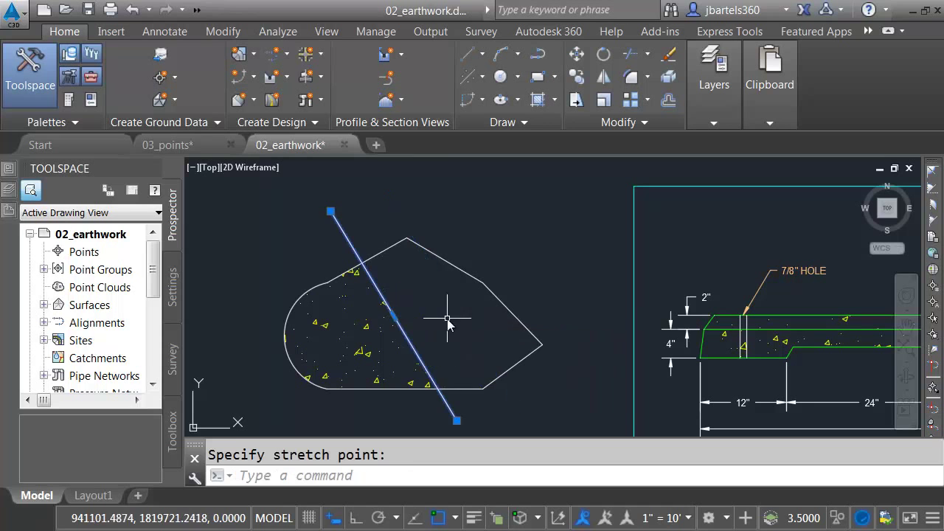
- Move the diagonal polyline clear of the shape to the upper right and erase it
click(393, 316)
click(529, 249)
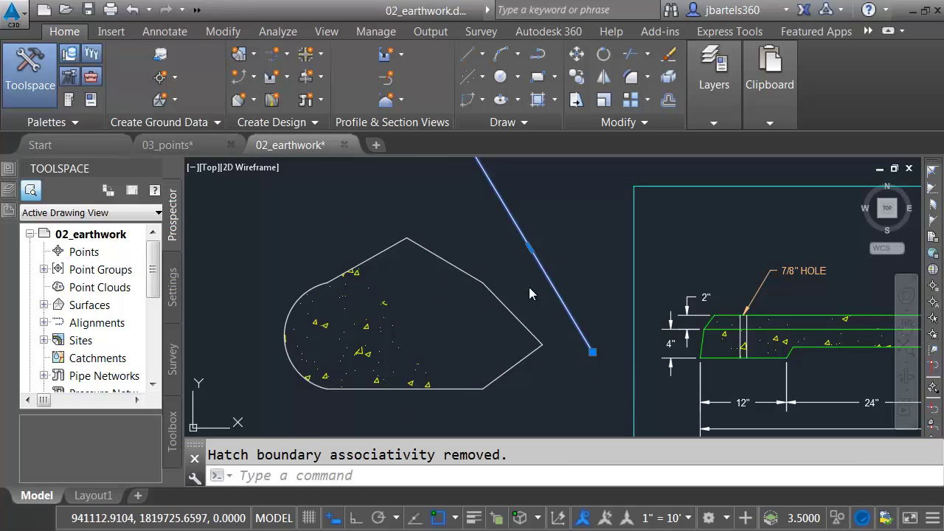
key(Delete)
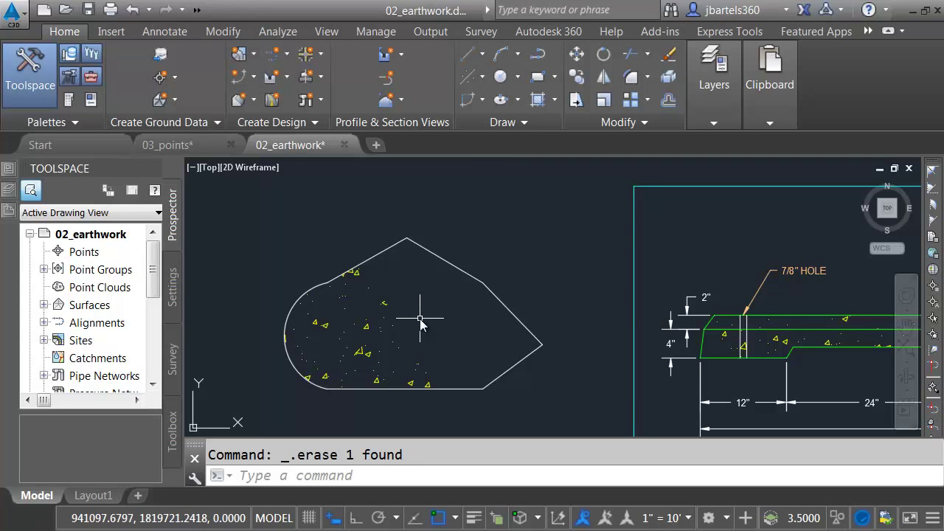
- Use Set Boundary to refit the trimmed hatch to the full closed outline, keeping the selected linework
click(383, 303)
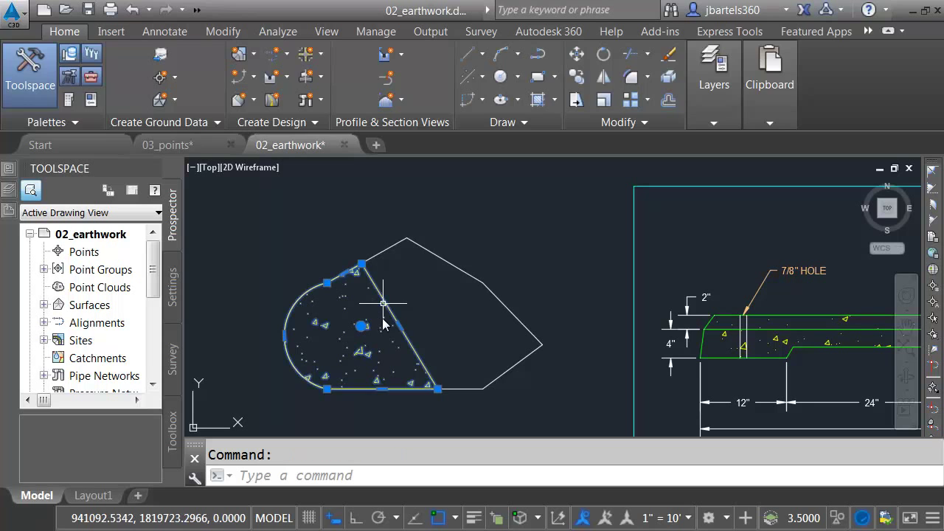
right_click(414, 287)
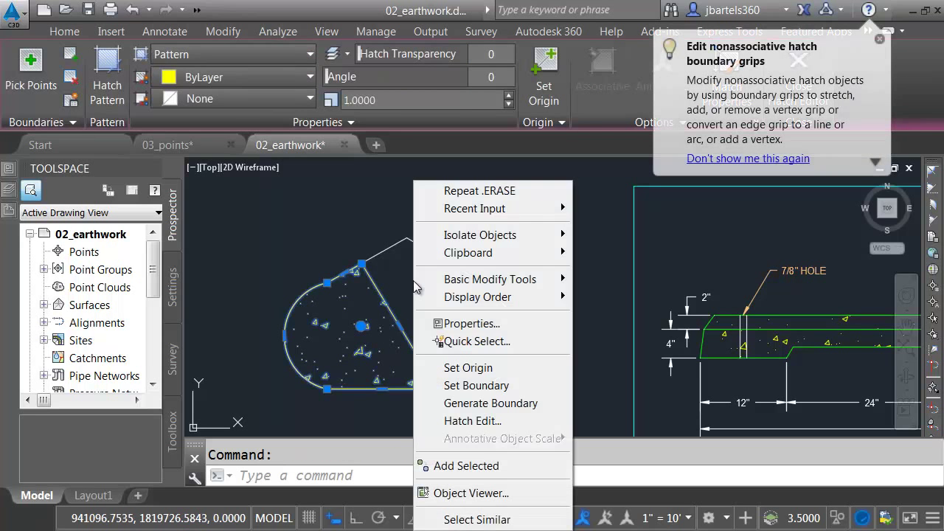
click(443, 388)
click(449, 265)
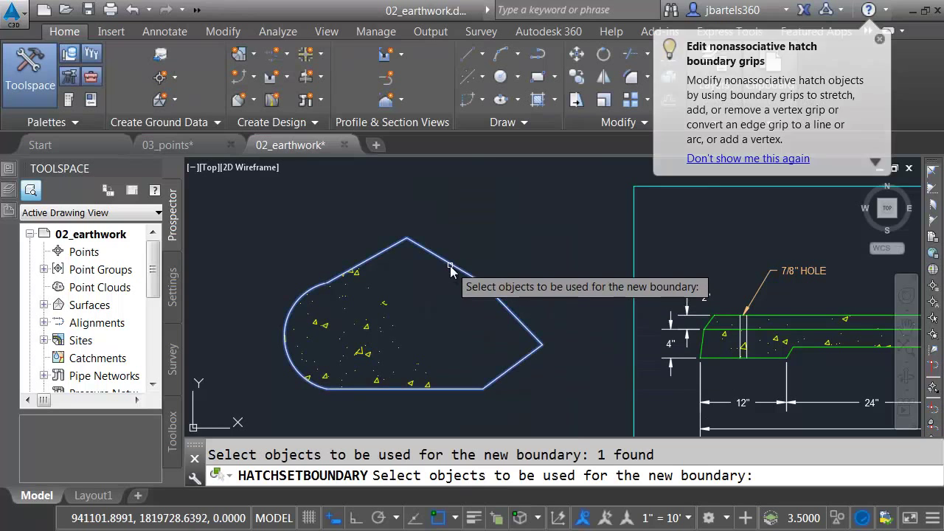
key(Return)
key(Return)
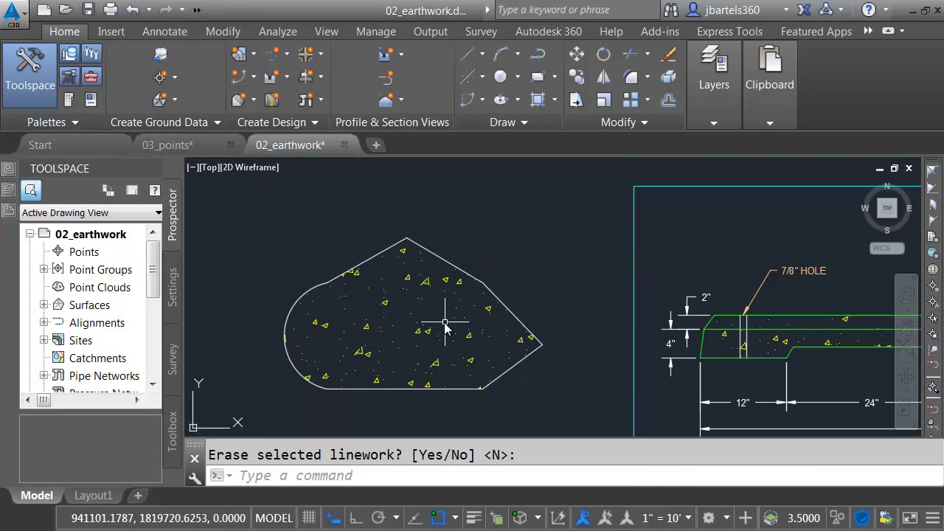
- Erase the outline around the hatch, recreate it from the hatch with Generate Boundary, and clear the selection
click(440, 259)
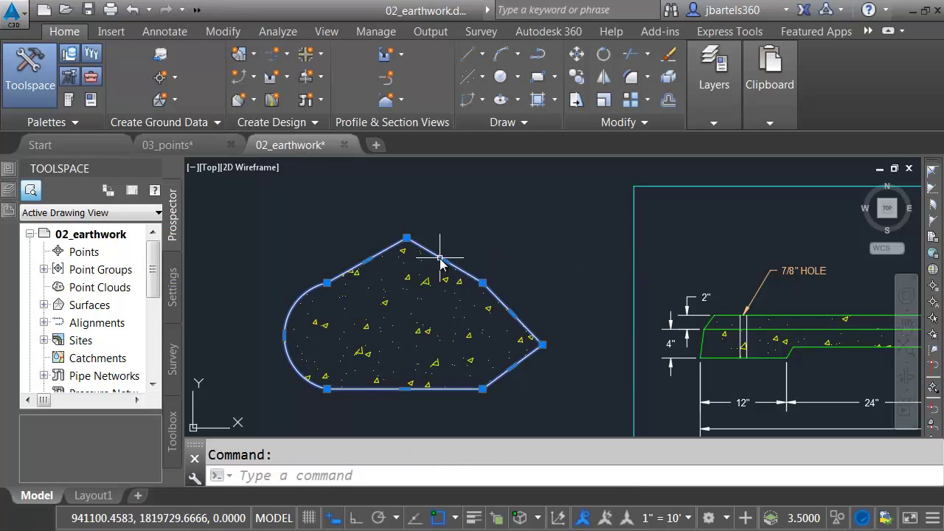
key(Delete)
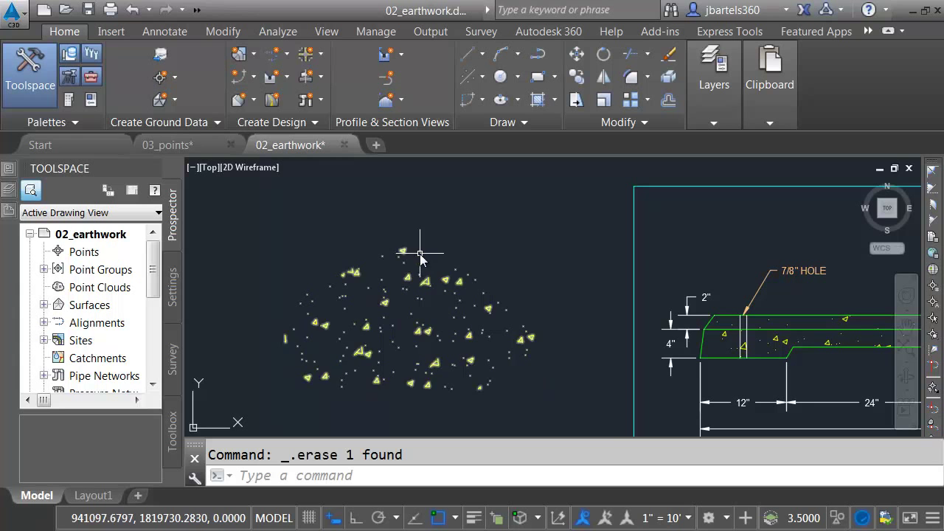
key(ctrl+z)
right_click(456, 183)
click(498, 403)
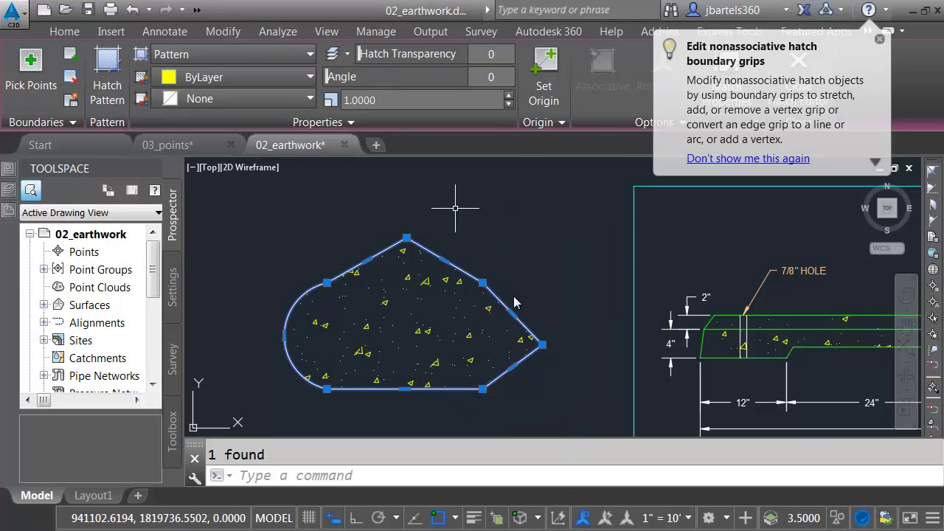
key(Escape)
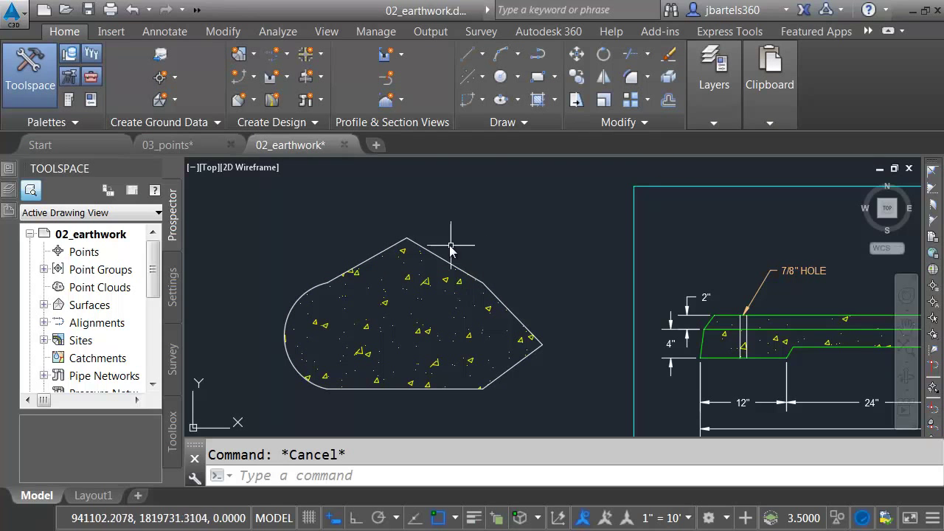
- Undo the generated boundary, the outline erasure and the hatch boundary change, and review the list of undoable actions
click(132, 10)
click(132, 10)
click(132, 11)
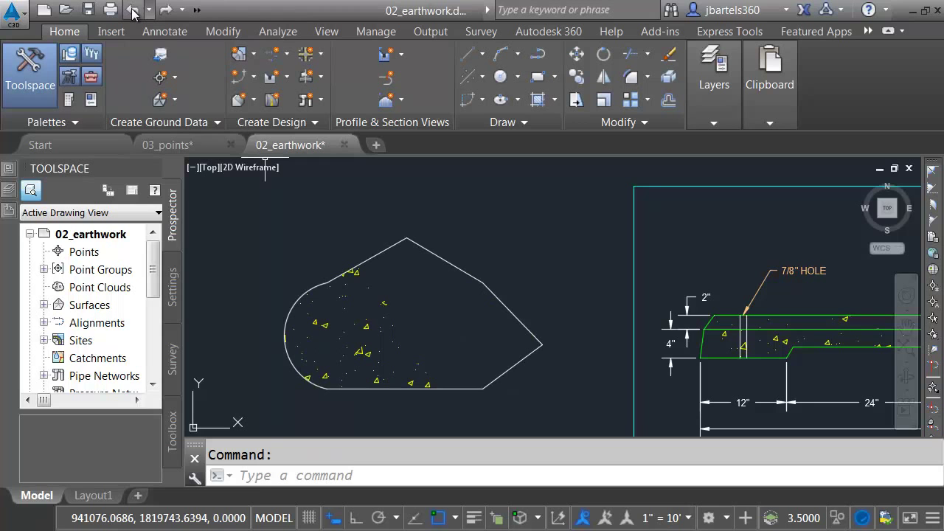
click(150, 10)
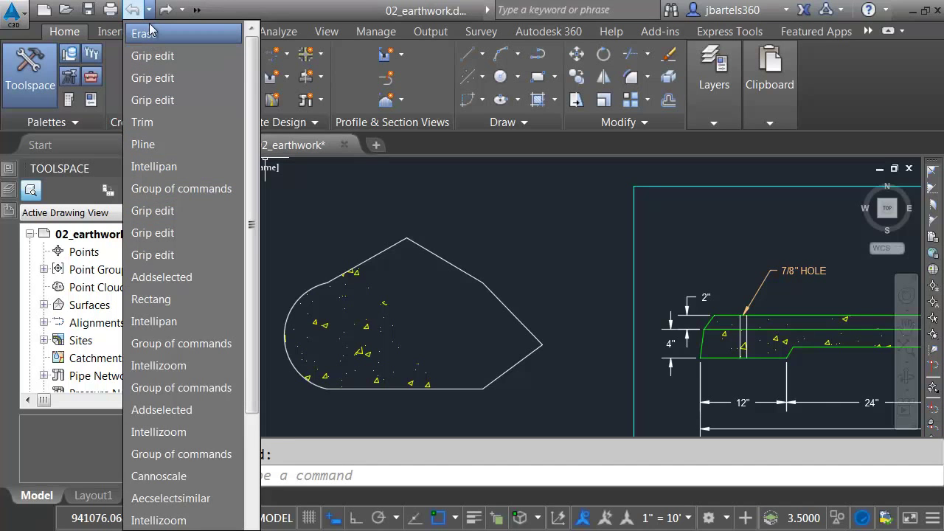
key(Escape)
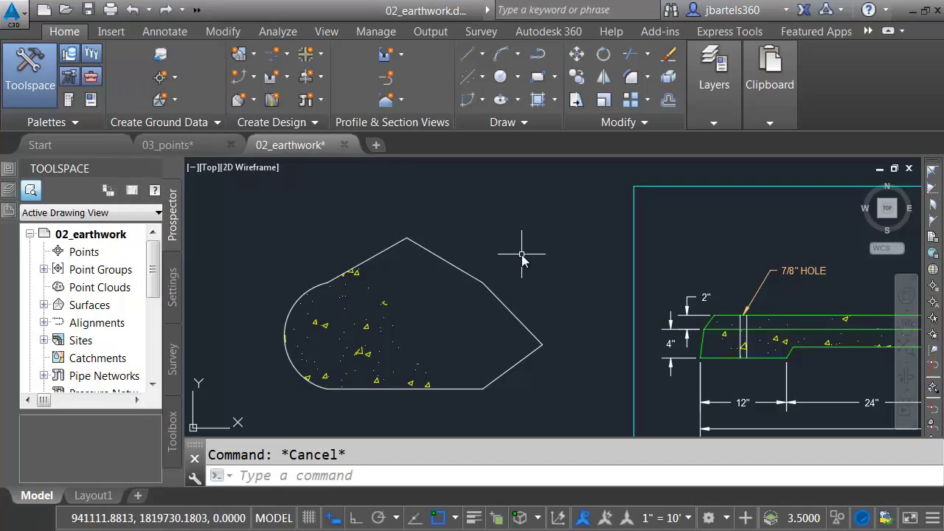
- Place an undo mark to record the drawing's current state
text(un)
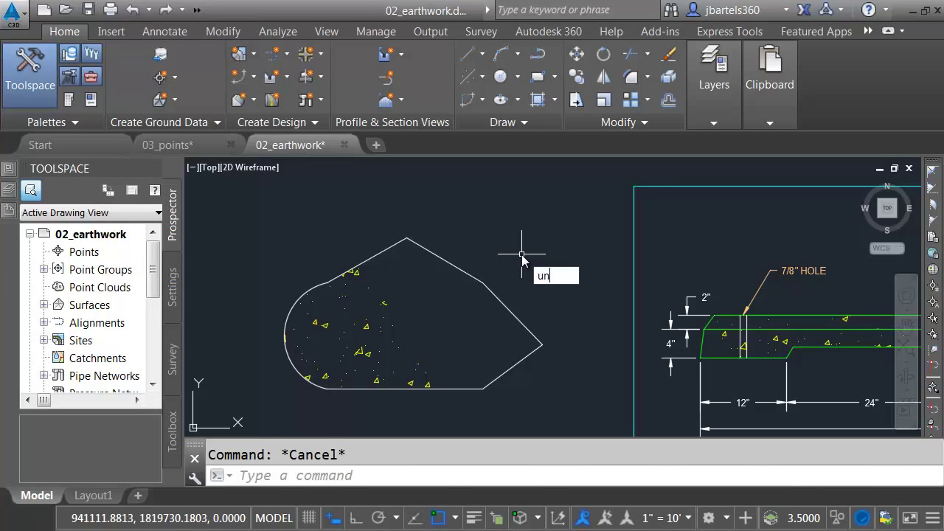
key(Return)
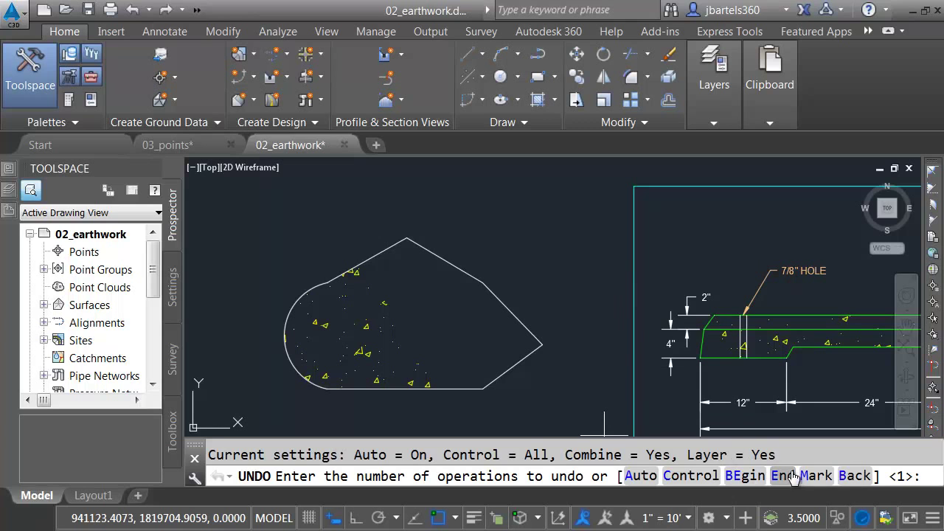
click(815, 477)
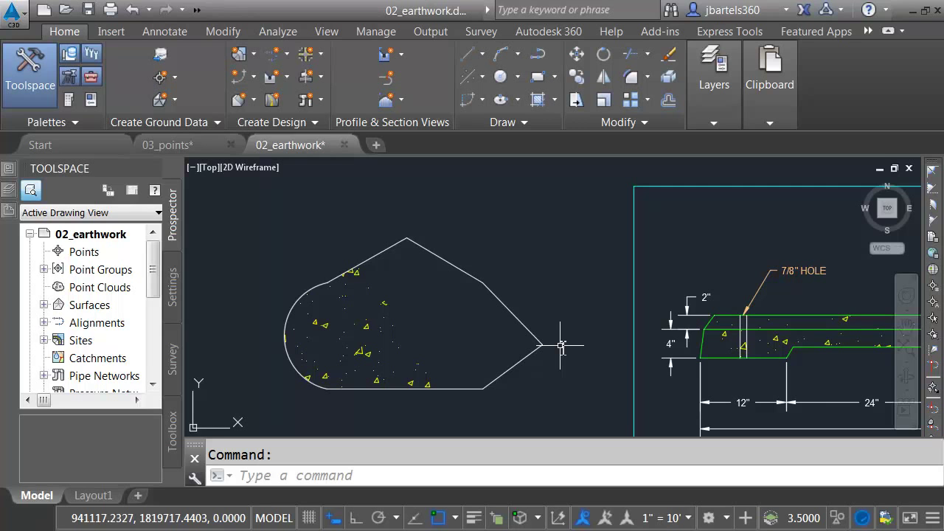
- Erase the concrete hatch together with its closed outline beside the wheel stop detail
scroll(560, 345, down, 2)
click(560, 269)
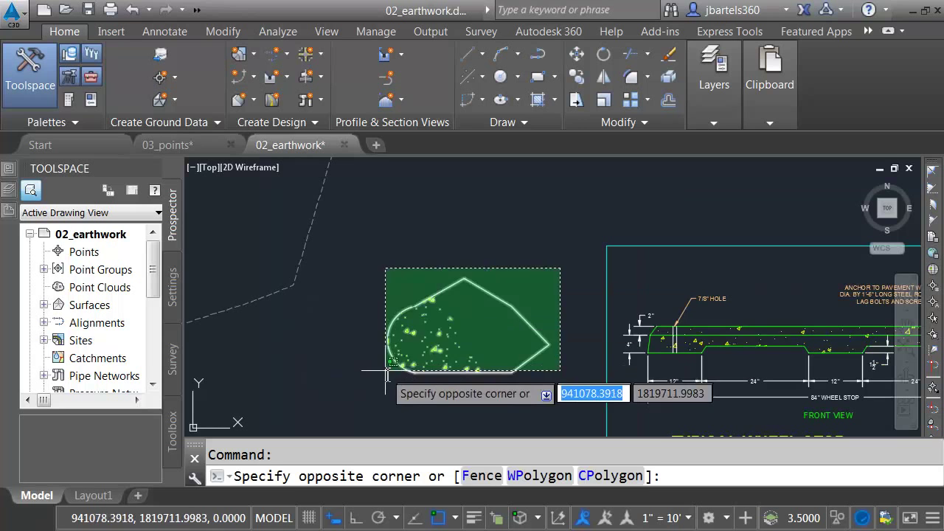
click(382, 384)
key(Delete)
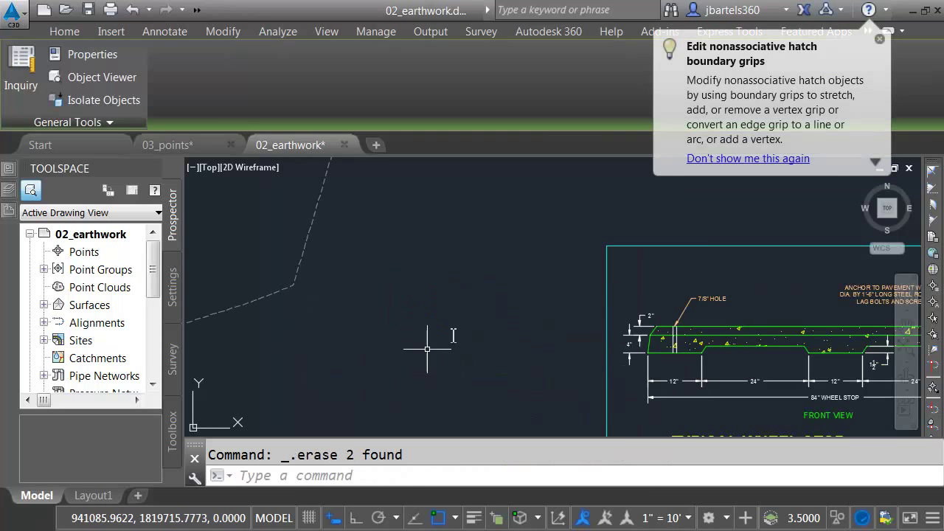
- Draw a six-segment zigzag polyline above the wheel stop detail's frame
middle_drag(522, 305, 327, 305)
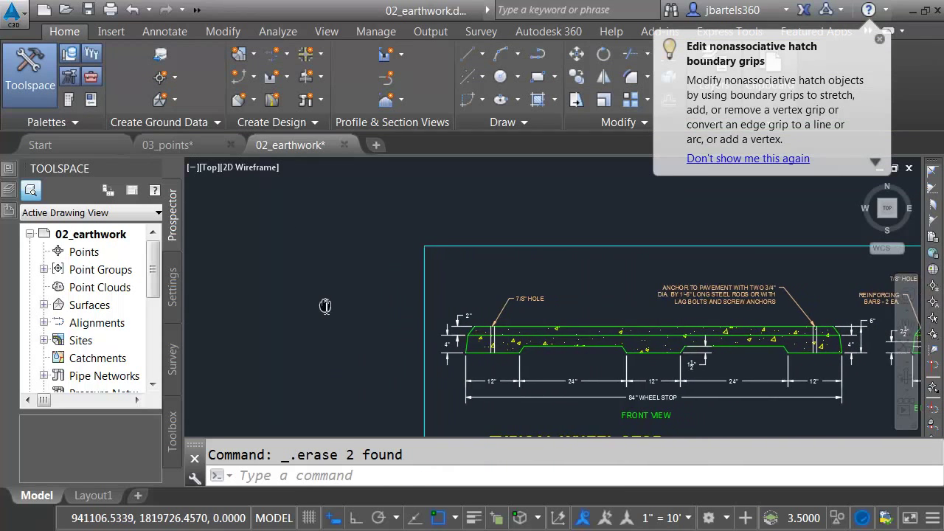
click(501, 55)
click(375, 201)
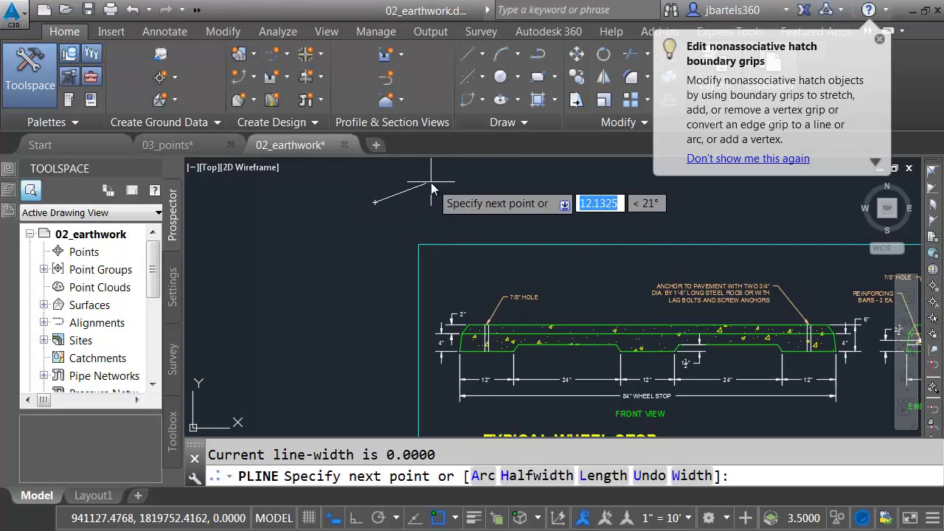
click(432, 182)
click(437, 209)
click(503, 185)
click(506, 219)
click(554, 197)
click(551, 230)
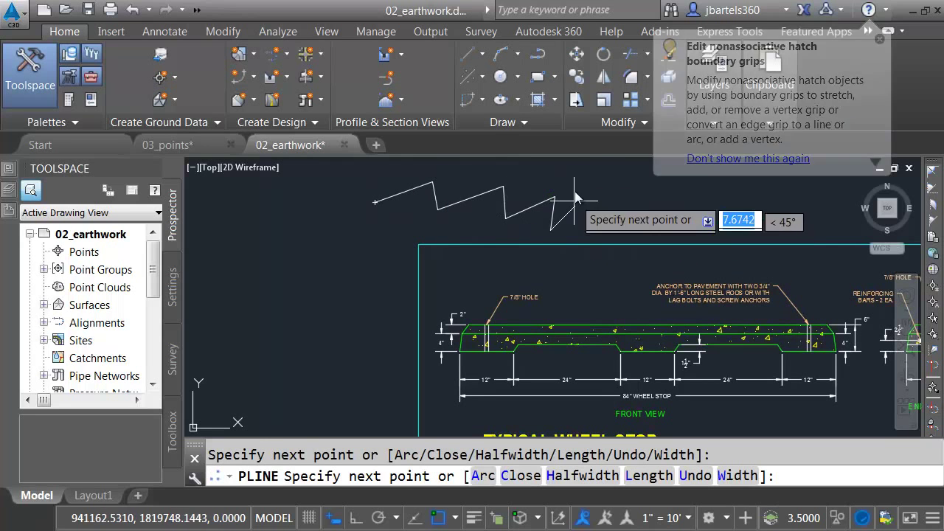
key(Escape)
- Copy the zigzag polyline several times, scattering the copies over the upper edge of the wheel stop frame
click(581, 75)
click(538, 186)
click(483, 215)
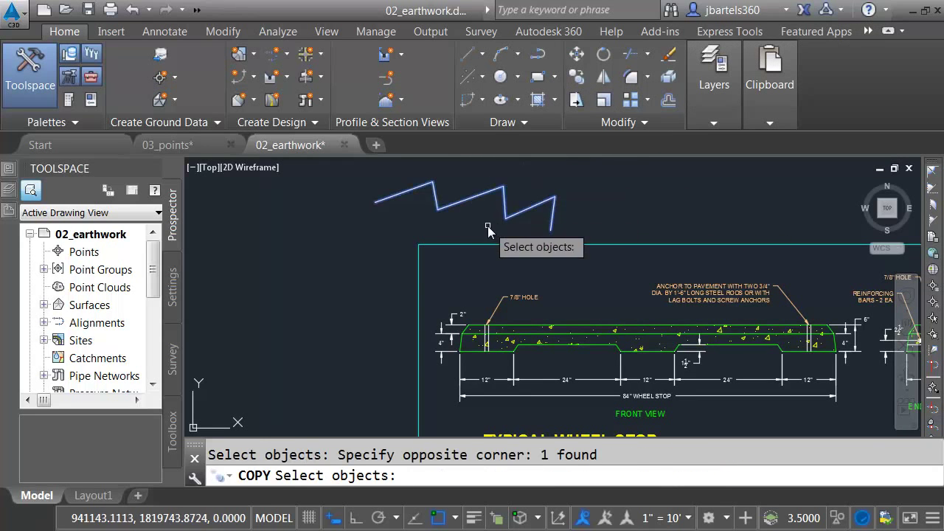
key(Return)
click(483, 221)
click(487, 243)
click(480, 262)
click(475, 284)
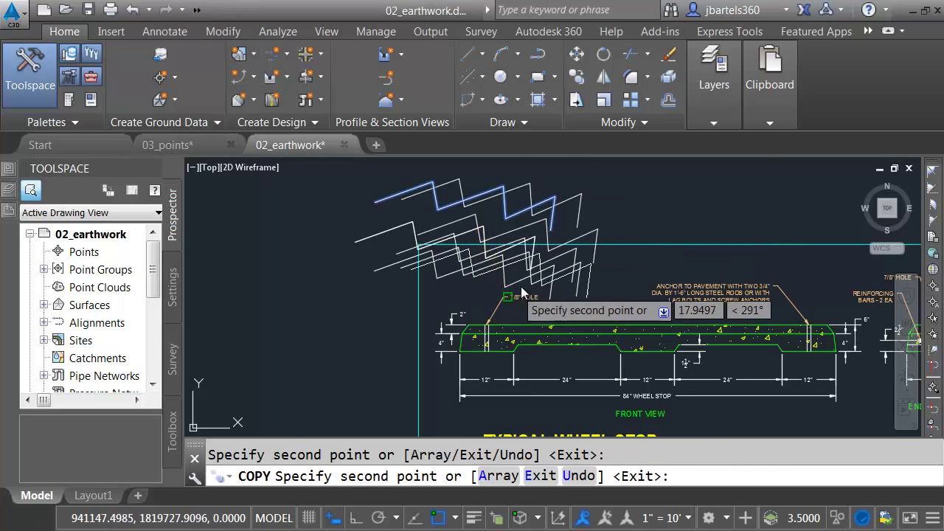
key(Escape)
- Rotate part of the wheel stop detail and its frame counterclockwise by eye
scroll(543, 291, down, 4)
middle_drag(543, 291, 459, 284)
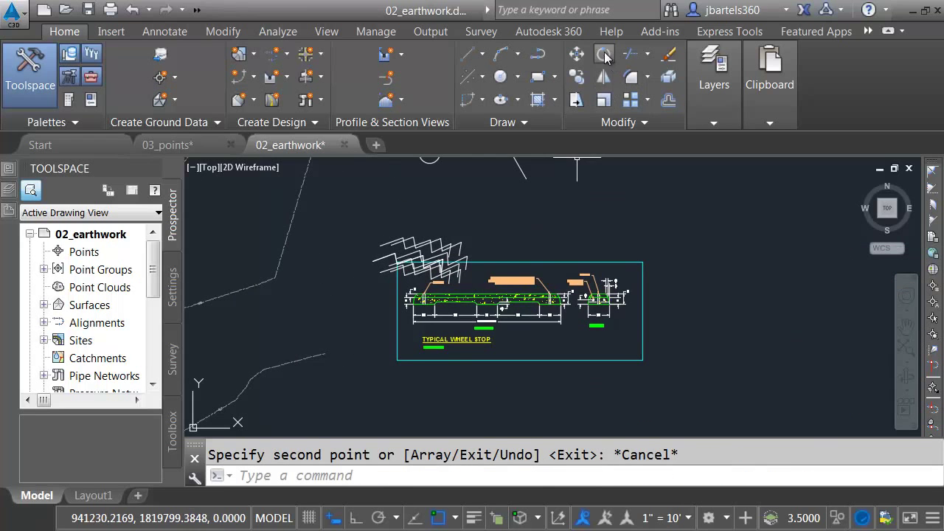
click(604, 54)
click(493, 228)
click(436, 375)
key(Return)
click(516, 337)
click(543, 316)
- Mirror the rotated detail and zigzag polylines across a vertical line beside them, keeping the source objects
click(603, 77)
click(639, 205)
click(409, 350)
key(Return)
click(616, 354)
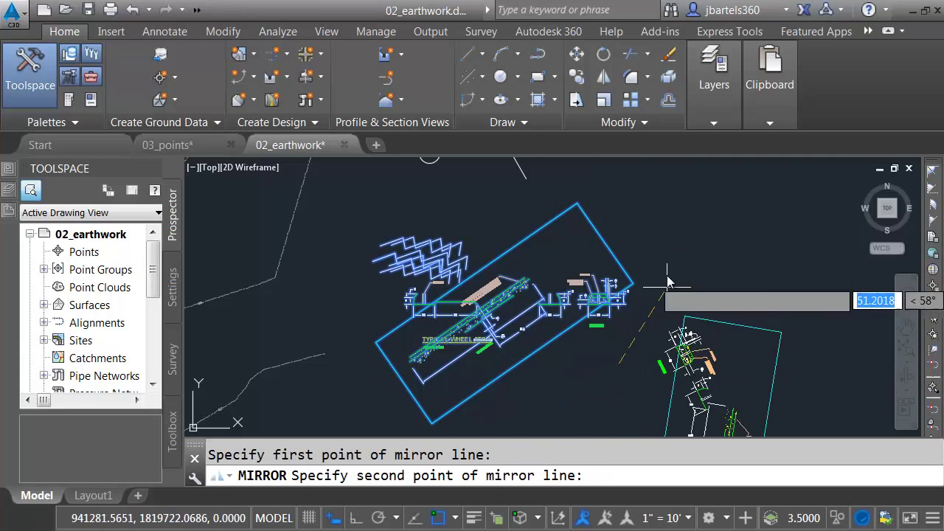
click(617, 235)
key(Return)
key(Escape)
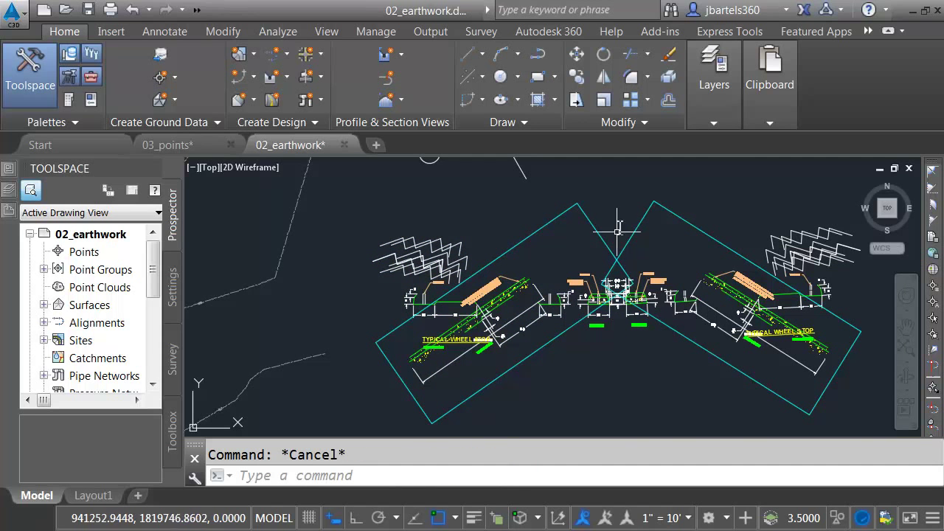
- Rerun Undo from the recent commands and use its Back option to return to the undo mark
right_click(611, 169)
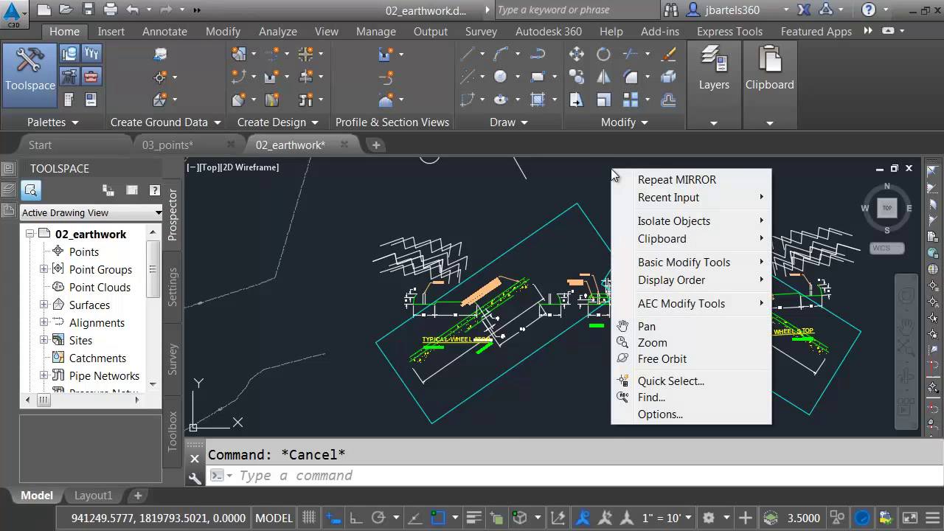
mouse_move(648, 202)
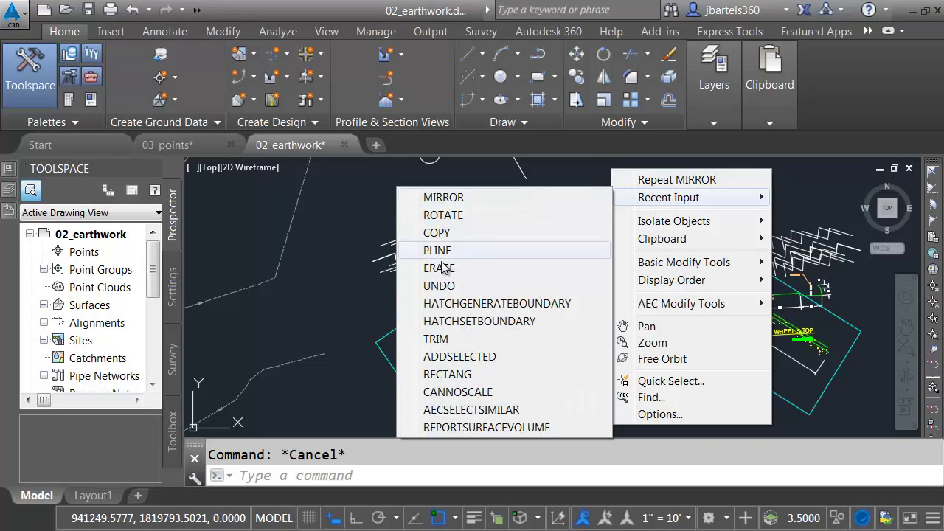
click(440, 286)
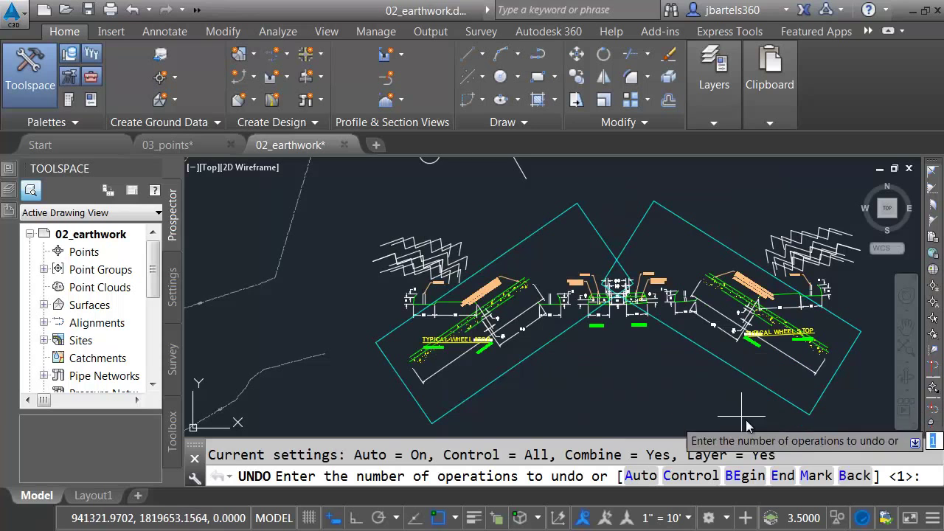
click(851, 476)
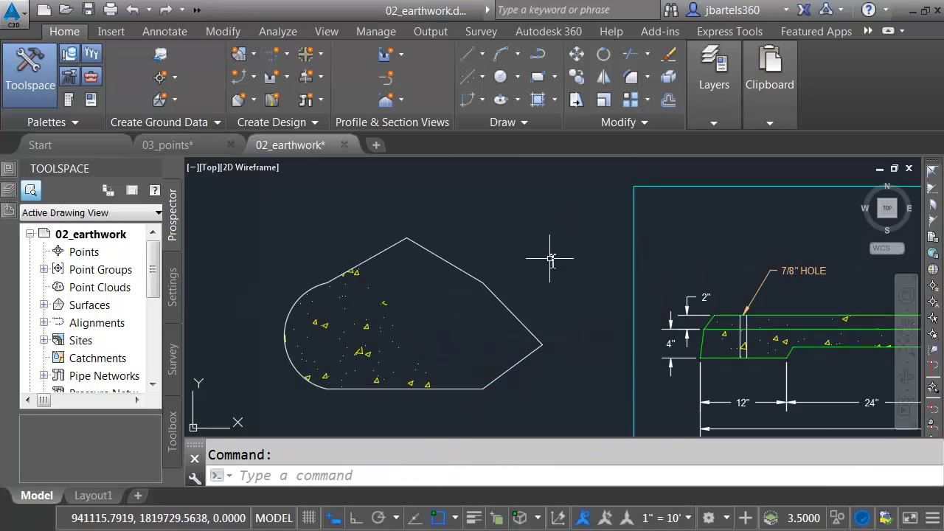
- Repeat Undo with the Back option and agree to undo everything done in the drawing
key(Return)
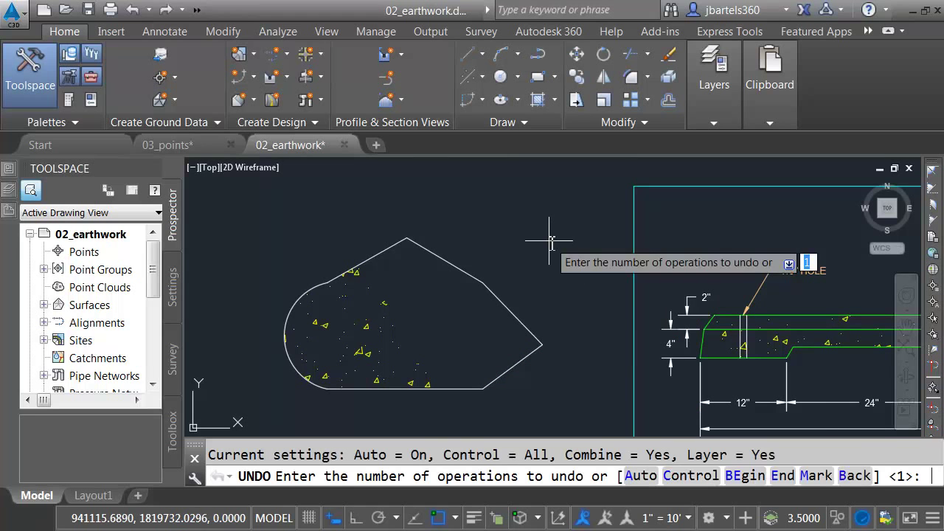
click(854, 477)
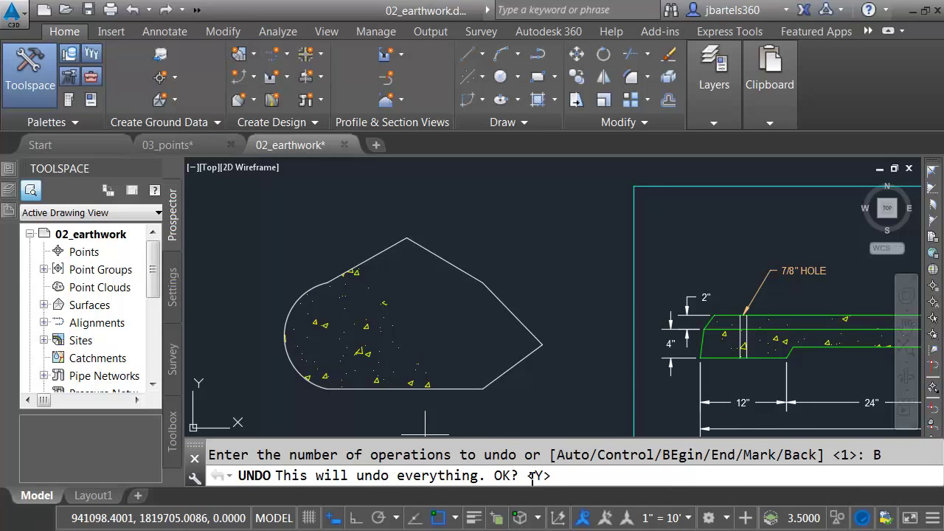
key(Return)
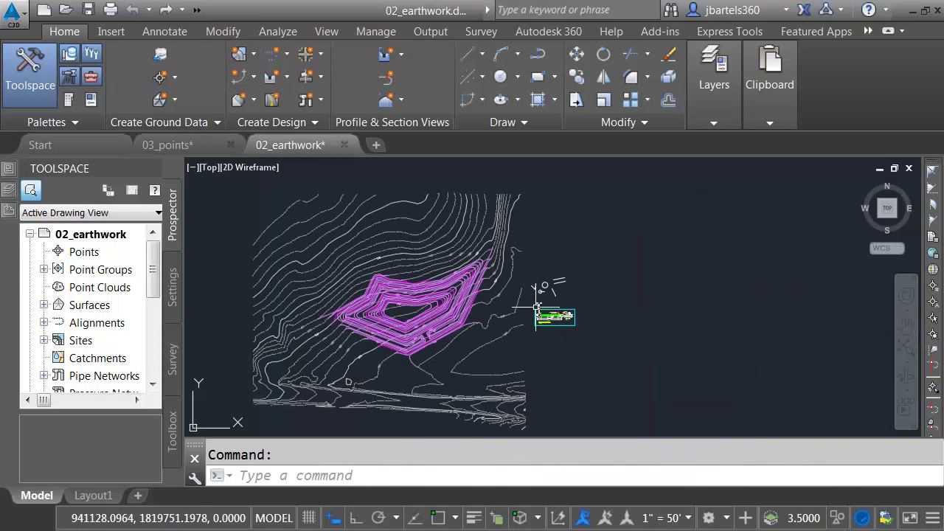
- Offset the lone diagonal line below the parallel lines toward its upper right, calculating the distance as 6+6 with 'cal
scroll(559, 305, up, 10)
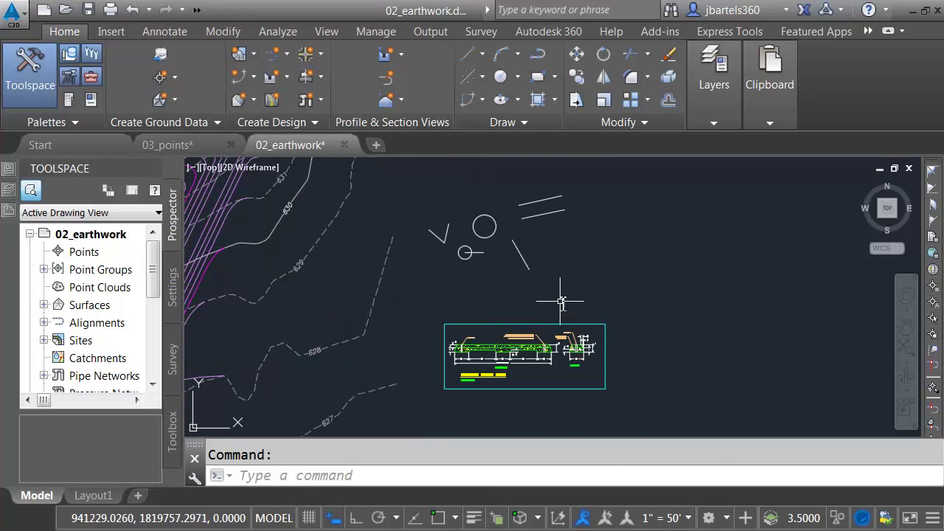
mouse_move(500, 231)
middle_down()
mouse_move(499, 260)
mouse_move(483, 288)
middle_up()
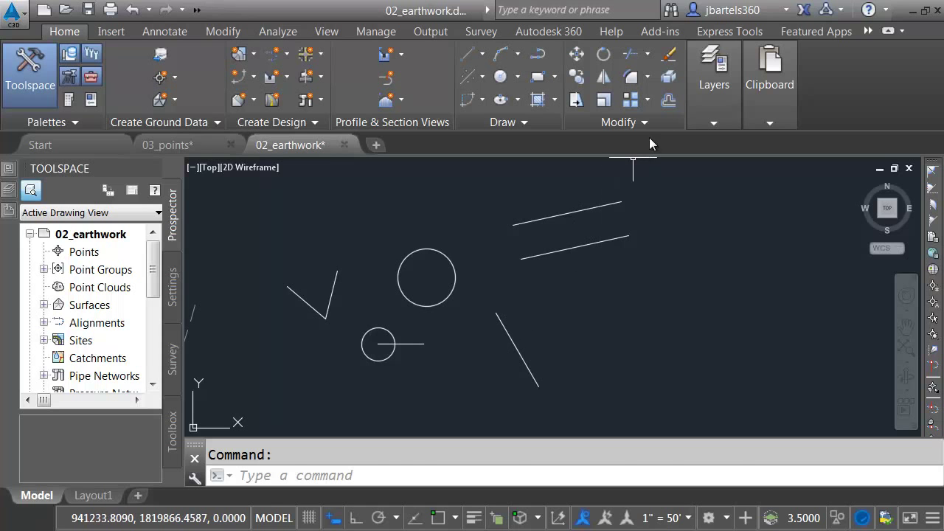
click(669, 102)
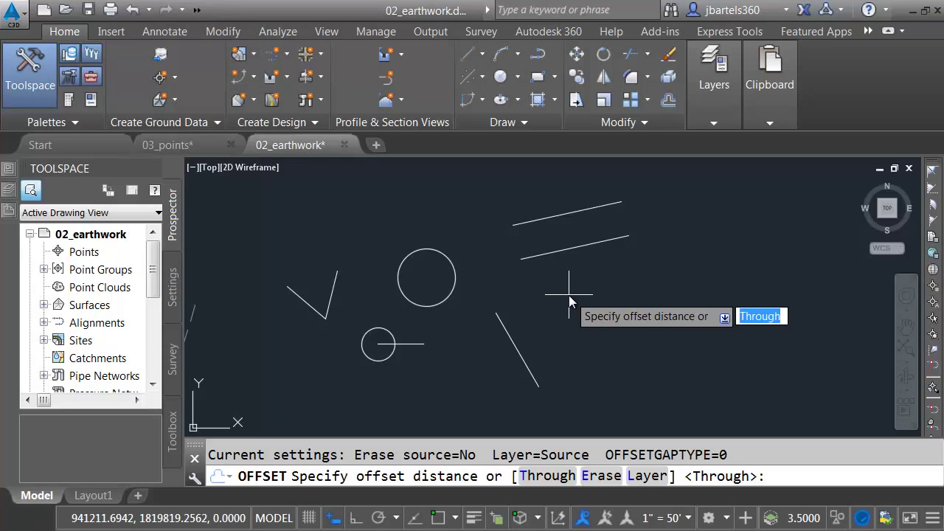
key(BackSpace)
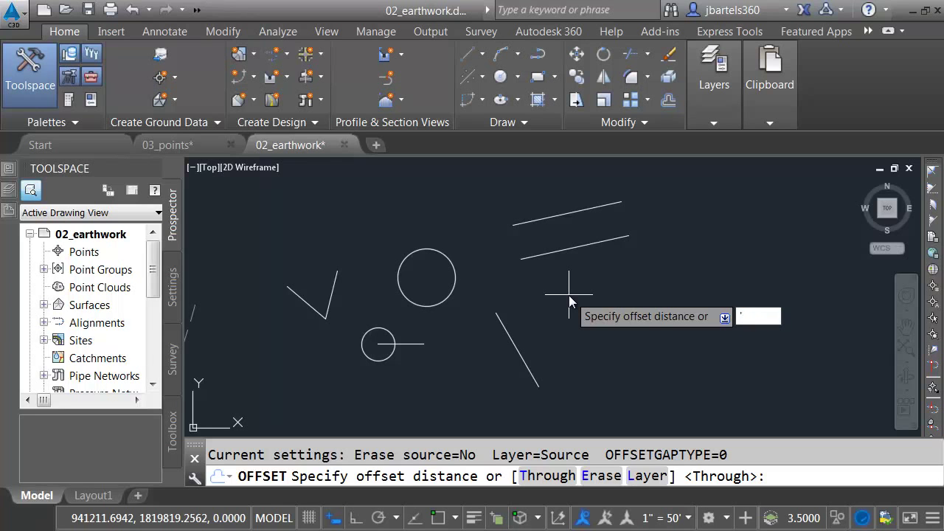
key(Return)
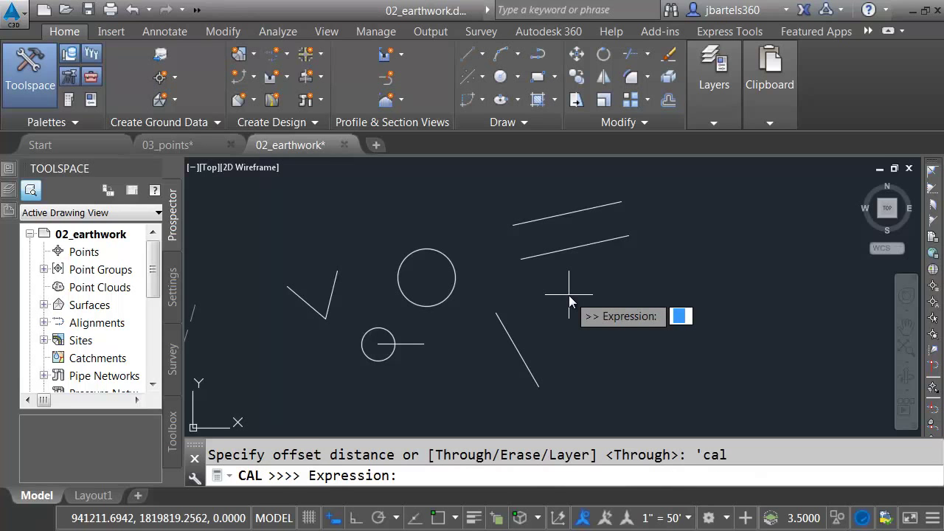
text(6+6)
key(Return)
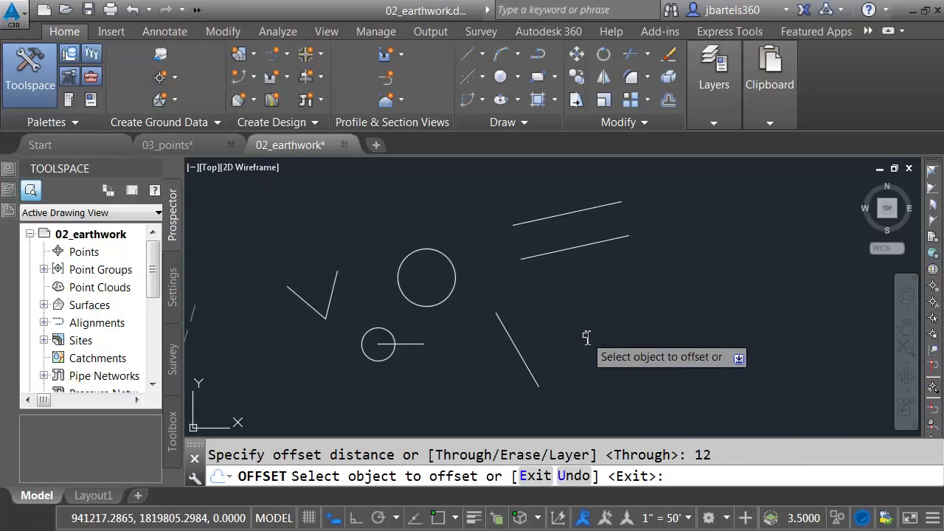
click(509, 335)
click(567, 315)
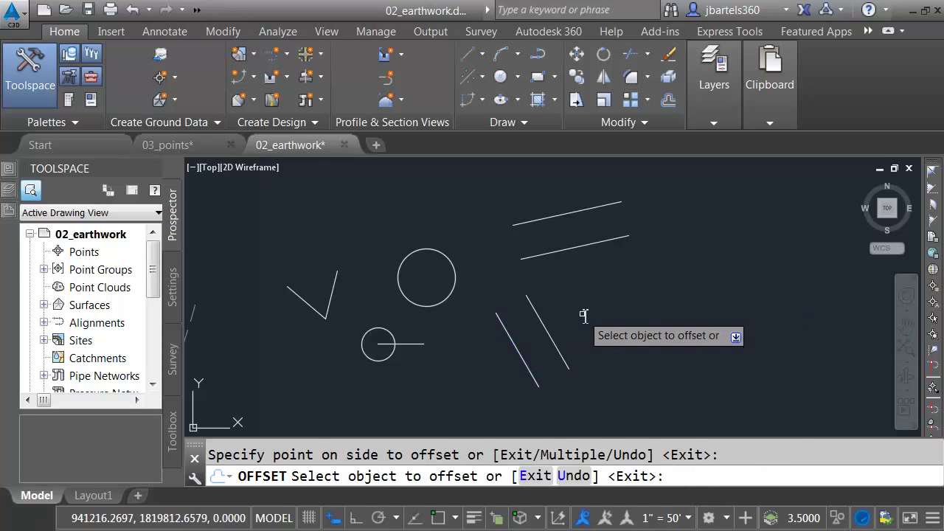
key(Escape)
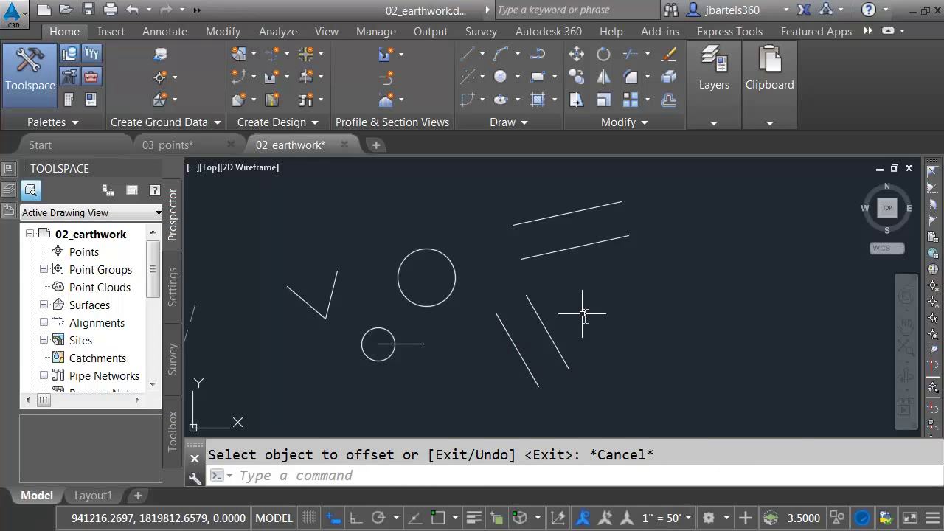
- Offset the new diagonal line back toward the original, calculating the distance as 12/2 with 'cal
key(Return)
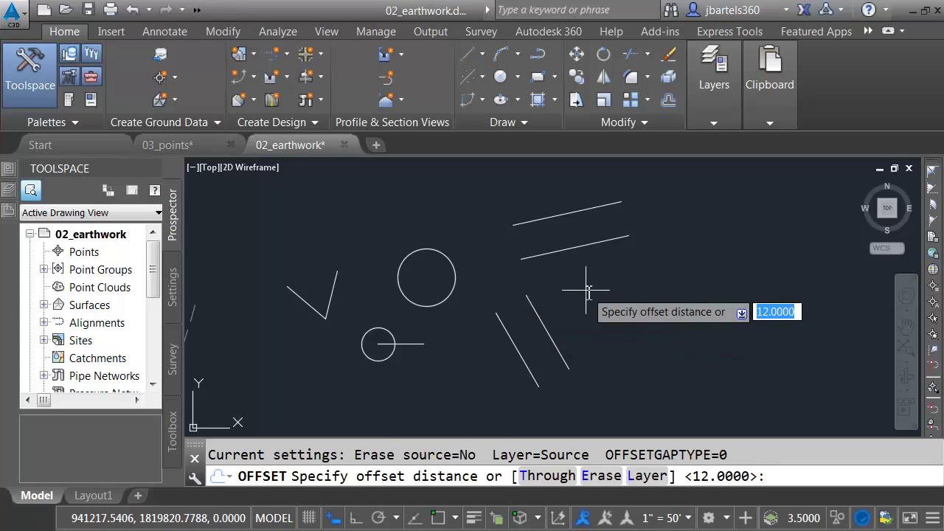
text('cal)
key(Return)
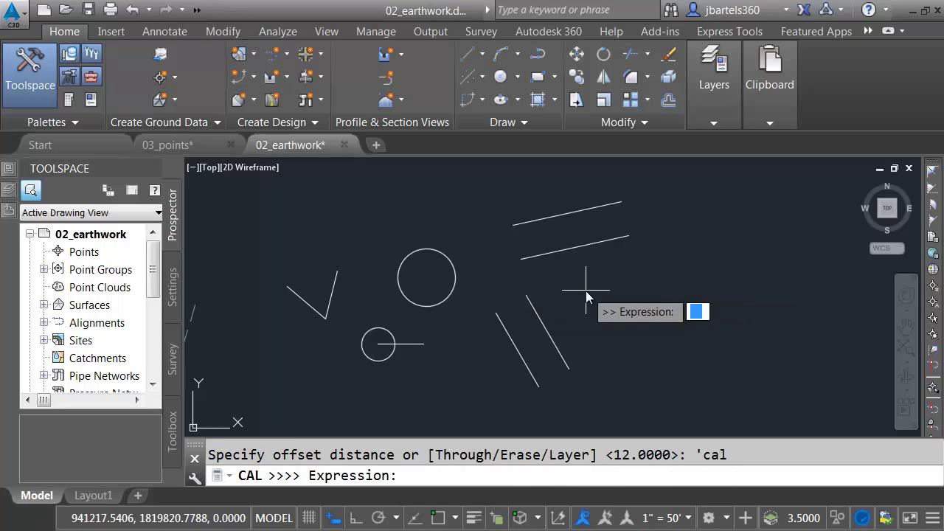
text(12/2)
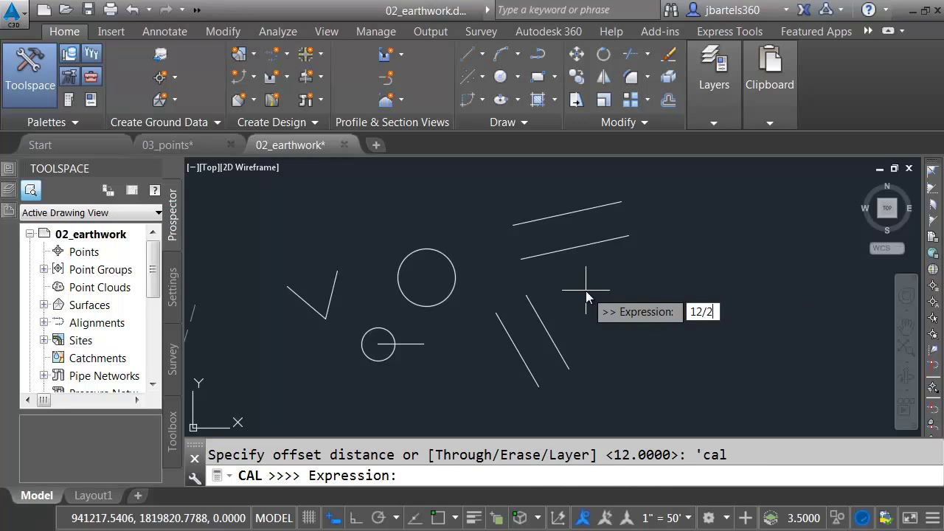
key(Return)
click(543, 325)
click(537, 333)
key(Escape)
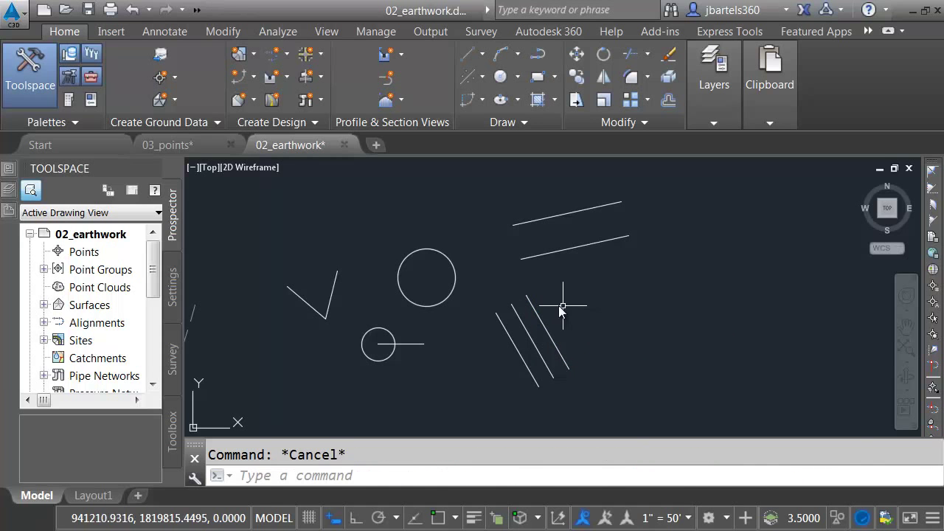
- Erase the two offset copies and keep the original diagonal line
click(554, 304)
click(522, 338)
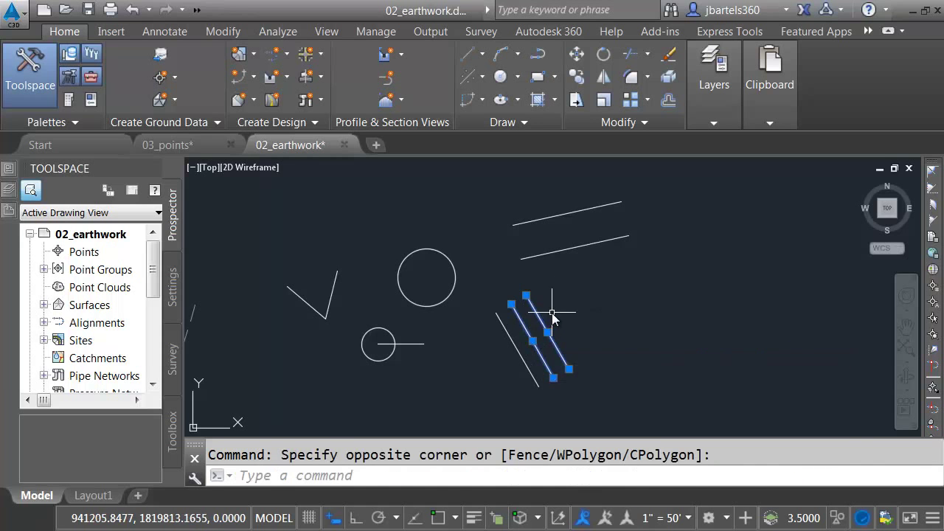
key(Delete)
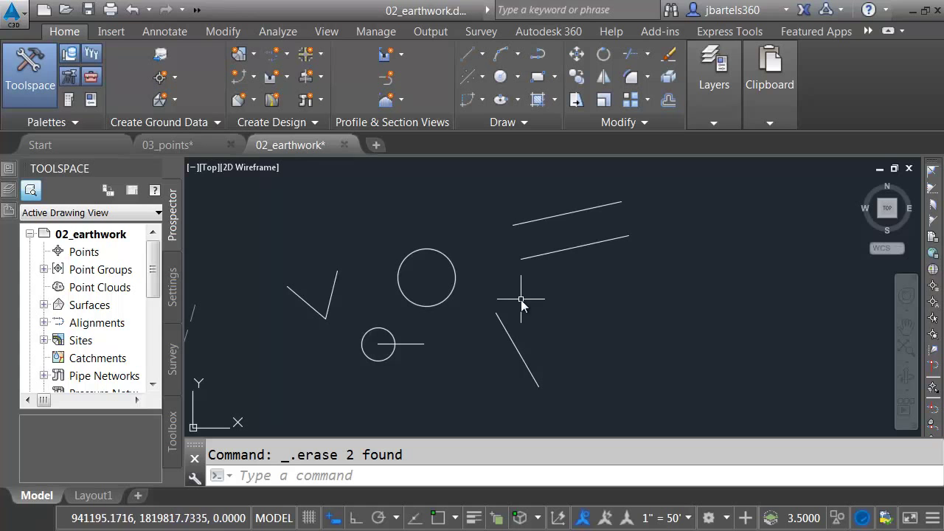
- Offset the lone diagonal line toward its upper right, using 'cal with dee between the left endpoints of the two parallel lines as distance
click(668, 98)
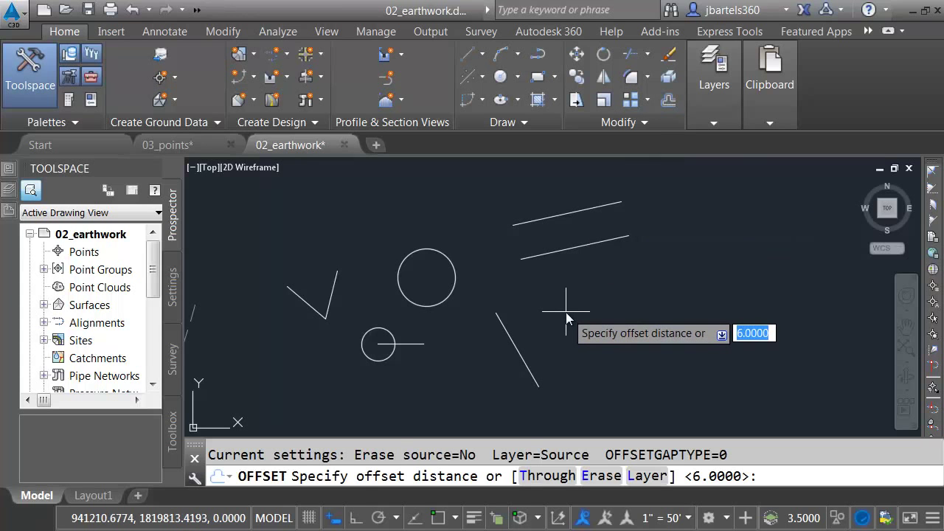
text('cal)
key(Return)
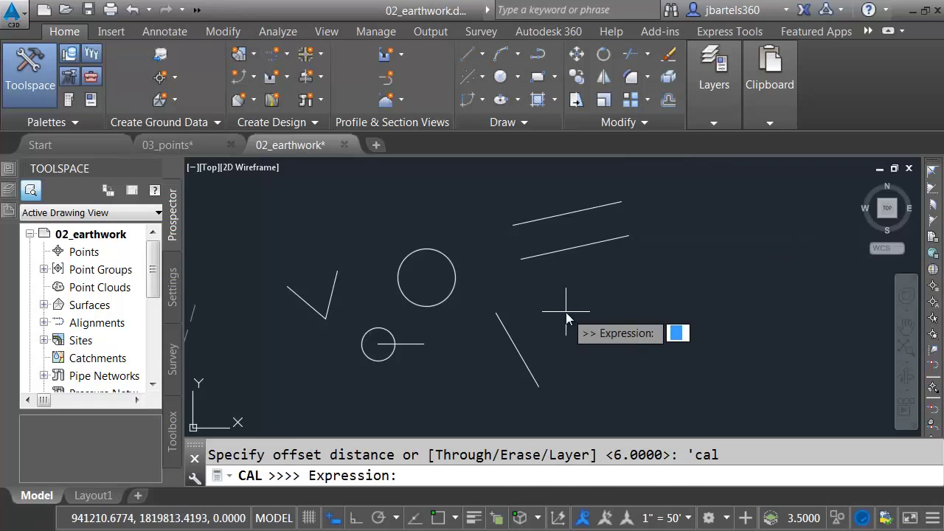
text(dee)
key(Return)
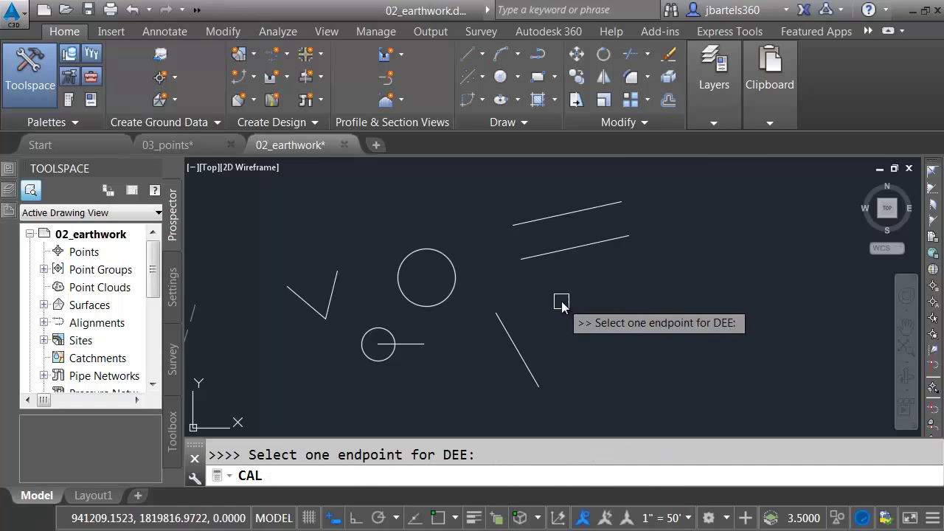
click(521, 260)
click(512, 224)
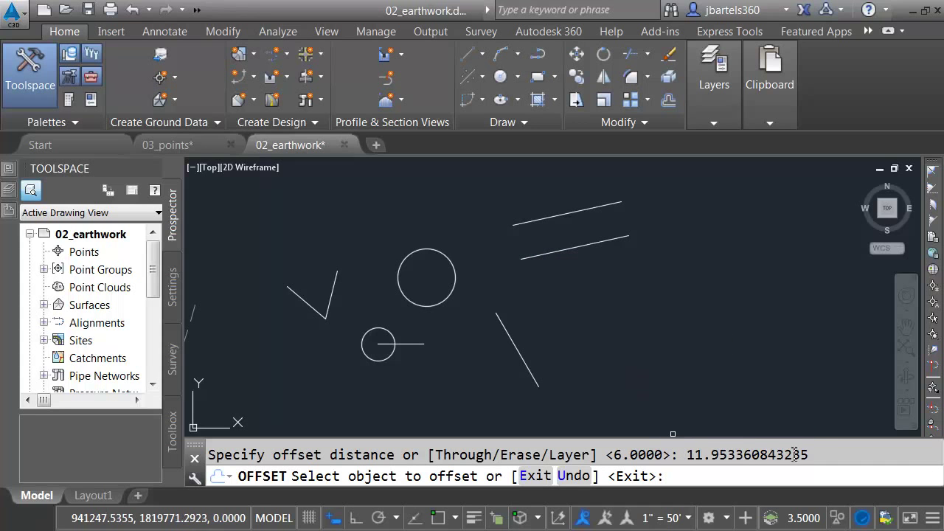
click(505, 327)
click(551, 311)
key(Escape)
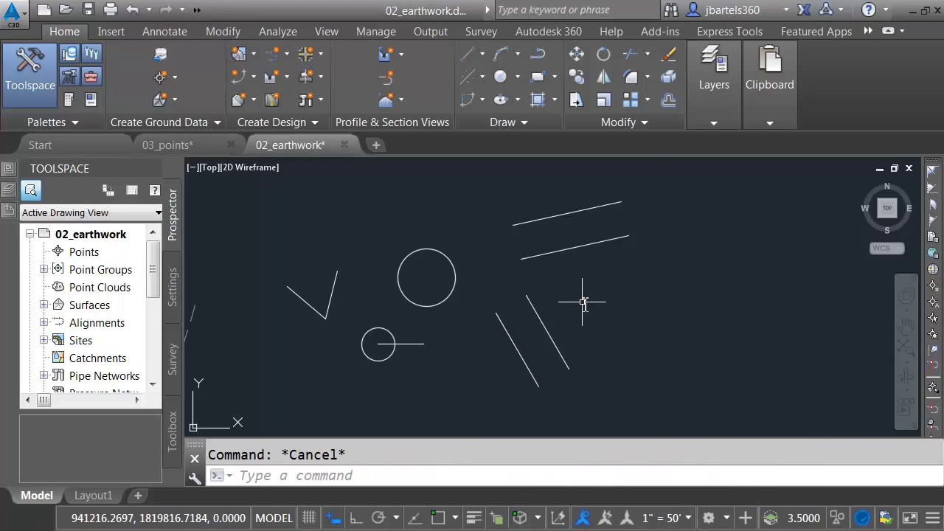
- Offset the new diagonal line back toward the original, using 'cal with dee/2 between the upper endpoints of the two diagonals as distance
click(668, 99)
key(BackSpace)
text('cal)
key(Return)
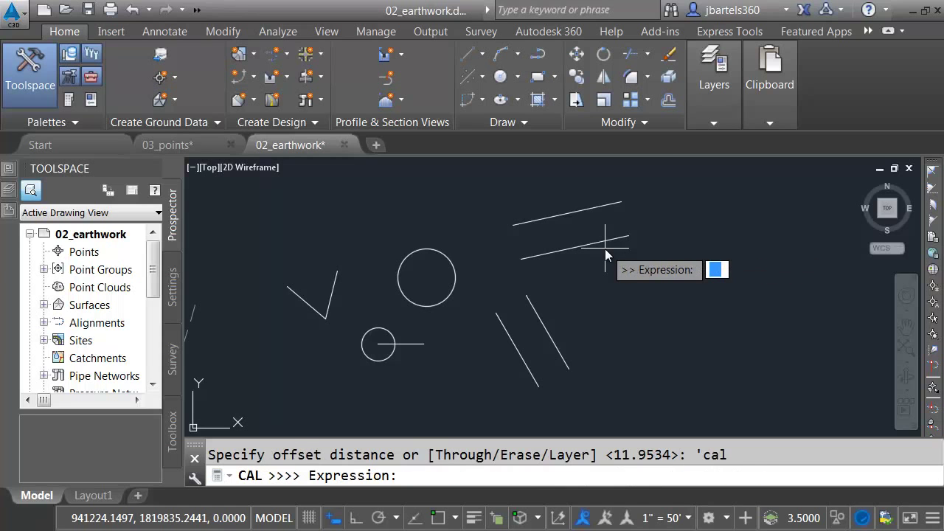
text(dee/2)
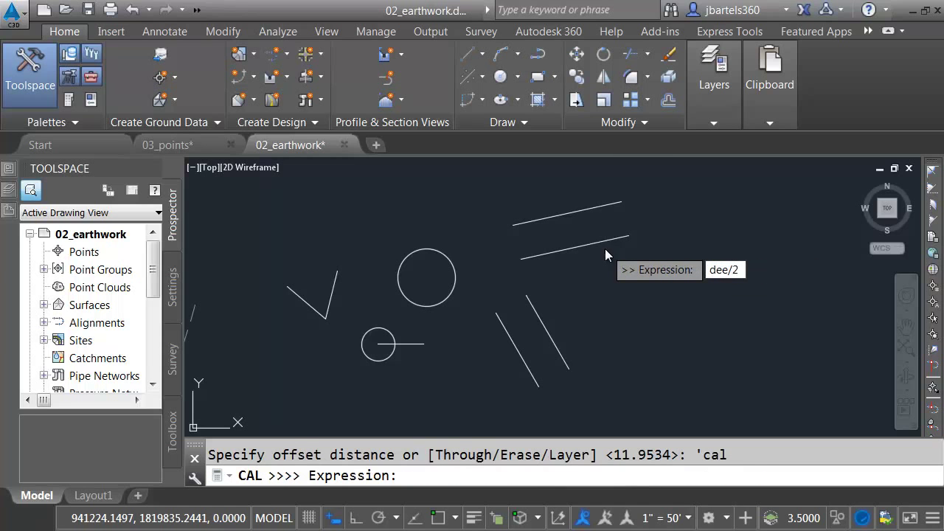
key(Return)
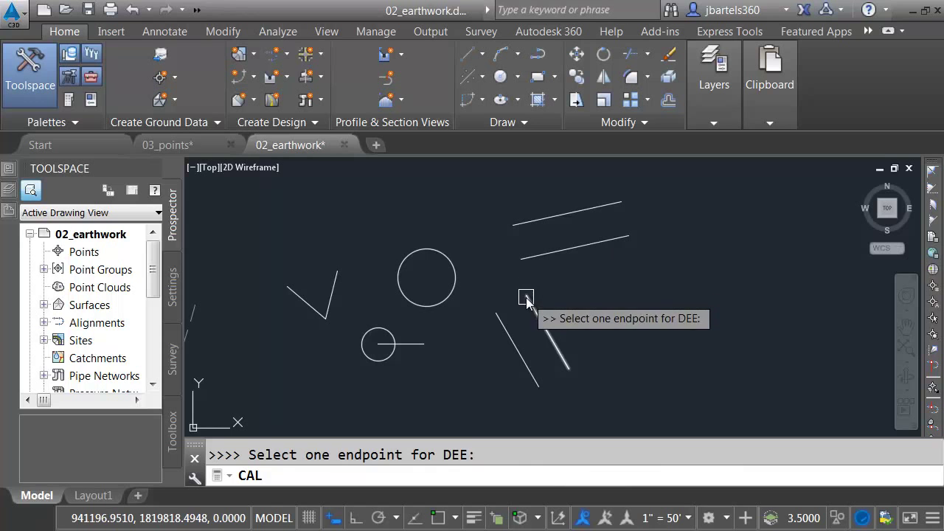
click(526, 297)
click(497, 314)
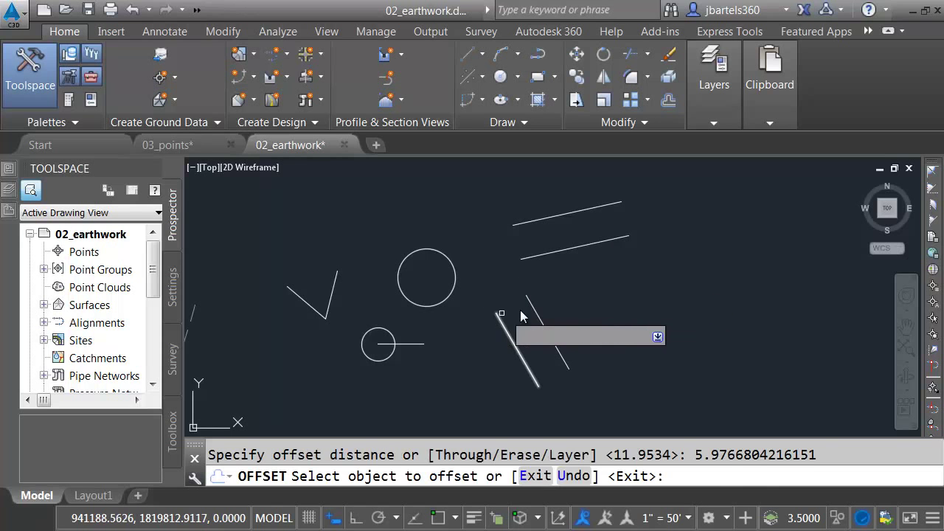
click(530, 306)
click(516, 316)
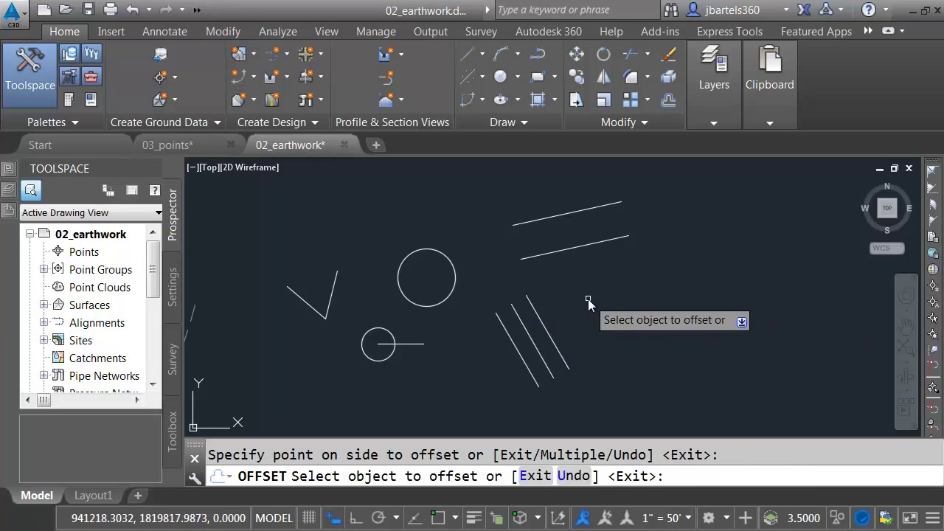
key(Escape)
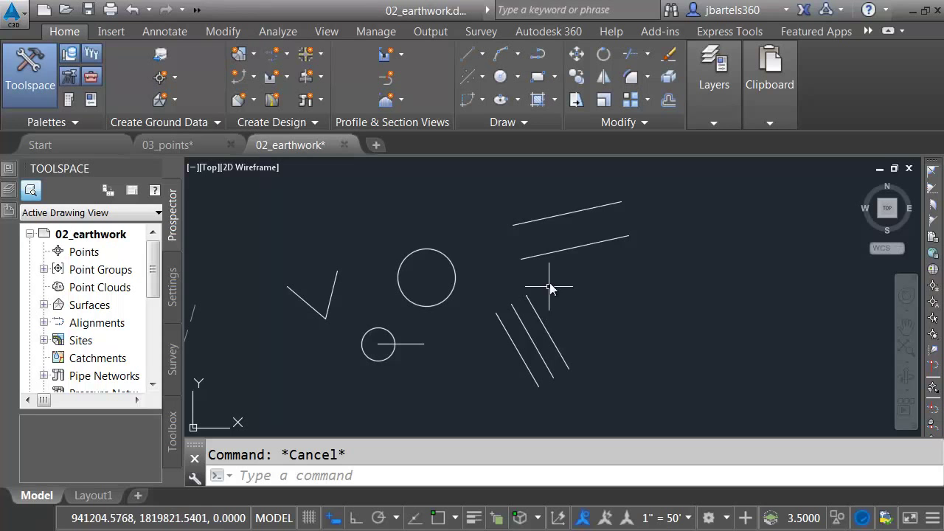
- Stretch the large circle outward from its upper quadrant to a radius of about 11.8, then clear the selection
click(438, 266)
click(426, 249)
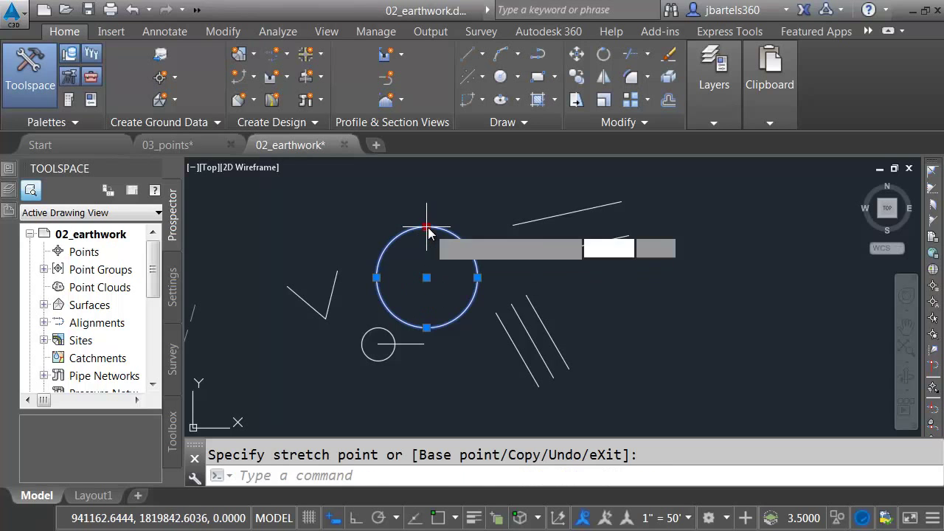
key(Escape)
key(Escape)
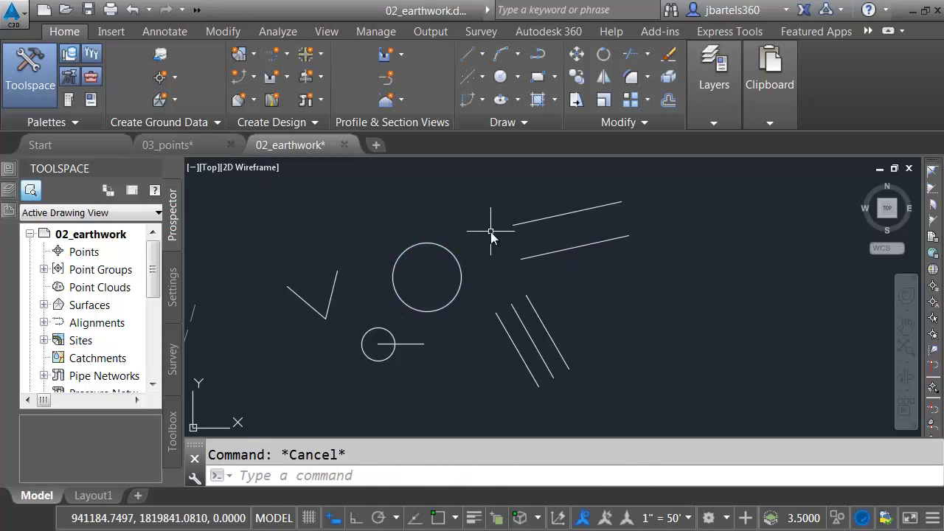
- Fillet the rightmost diagonal line with the lower parallel line, taking the radius from the large circle with the 'cal expression rad
click(632, 77)
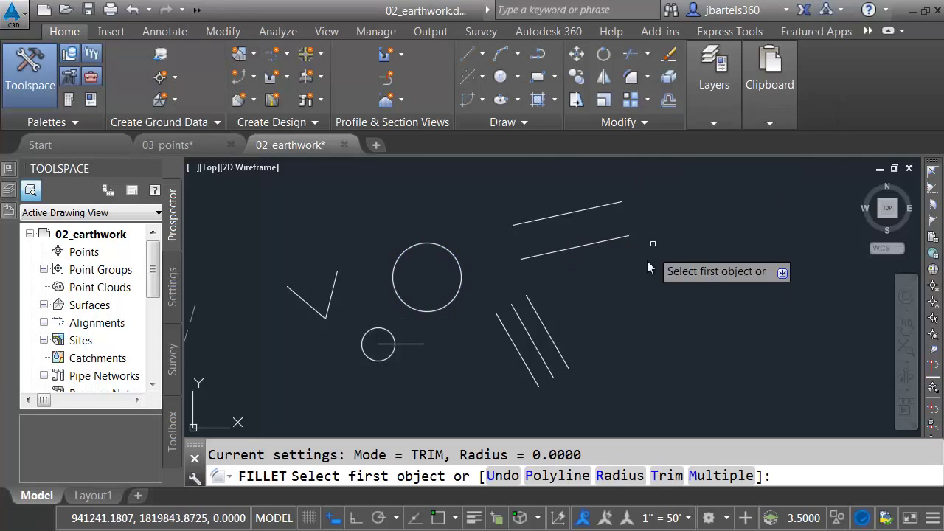
click(618, 476)
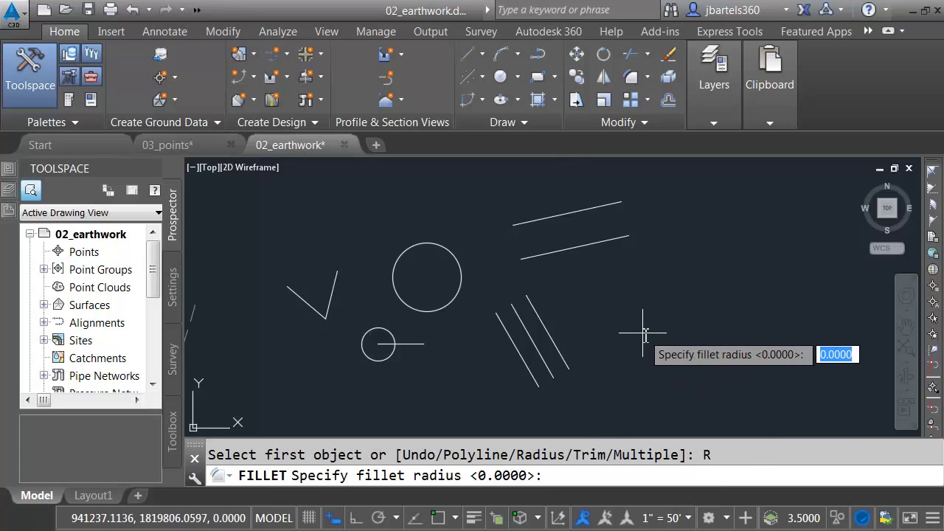
text('cal)
key(Return)
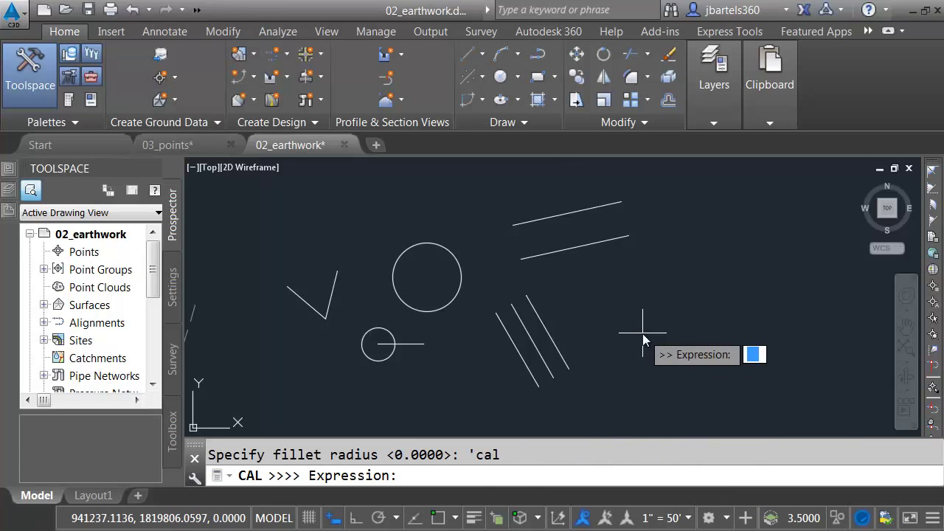
text(rad)
key(Return)
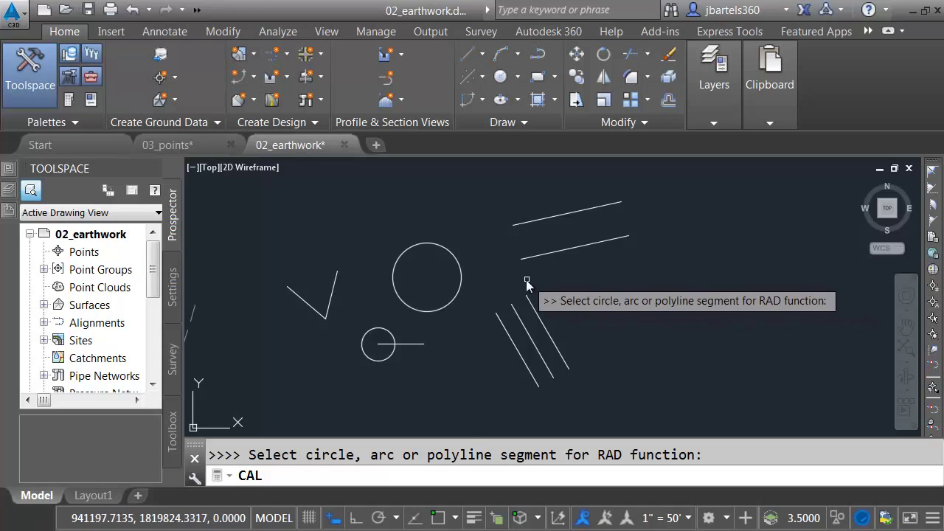
click(455, 257)
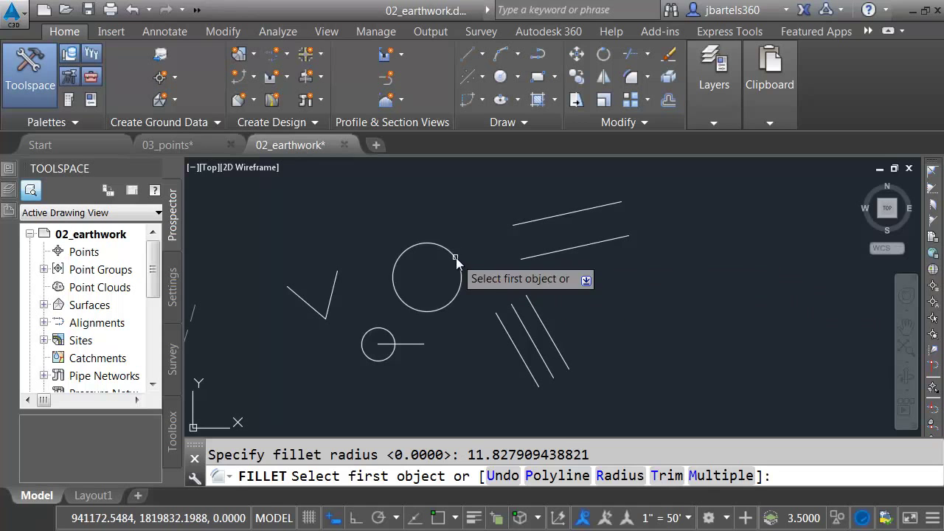
click(549, 331)
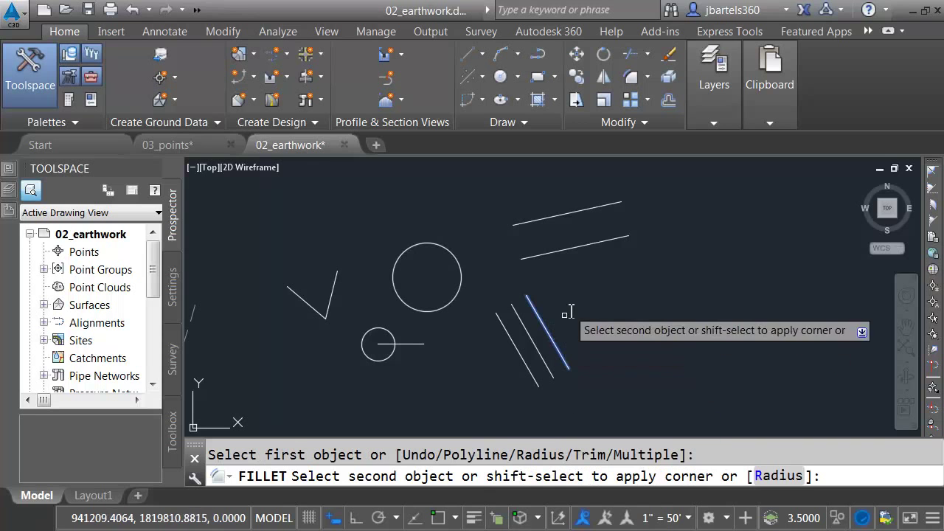
click(589, 251)
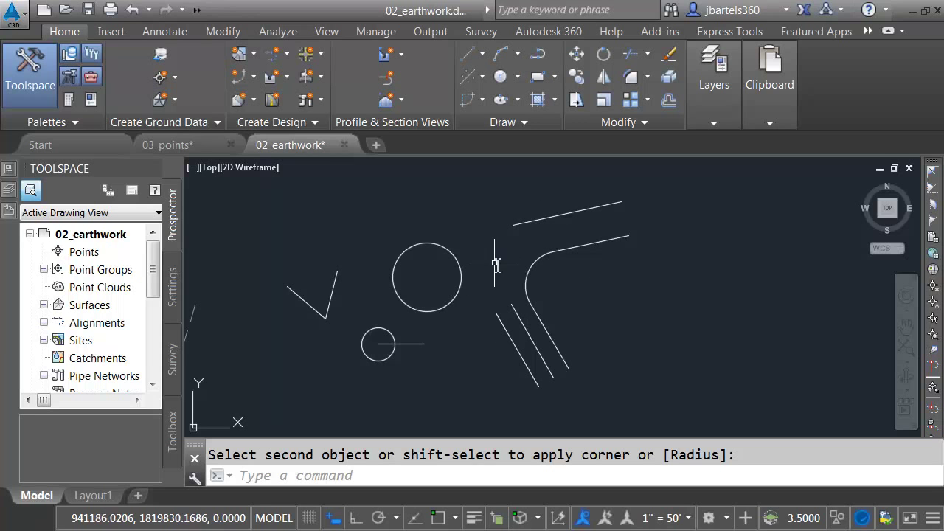
- Fillet the upper parallel line with the leftmost diagonal, using 'cal rad+dee from the large circle and the parallel lines' right endpoints as radius
click(631, 77)
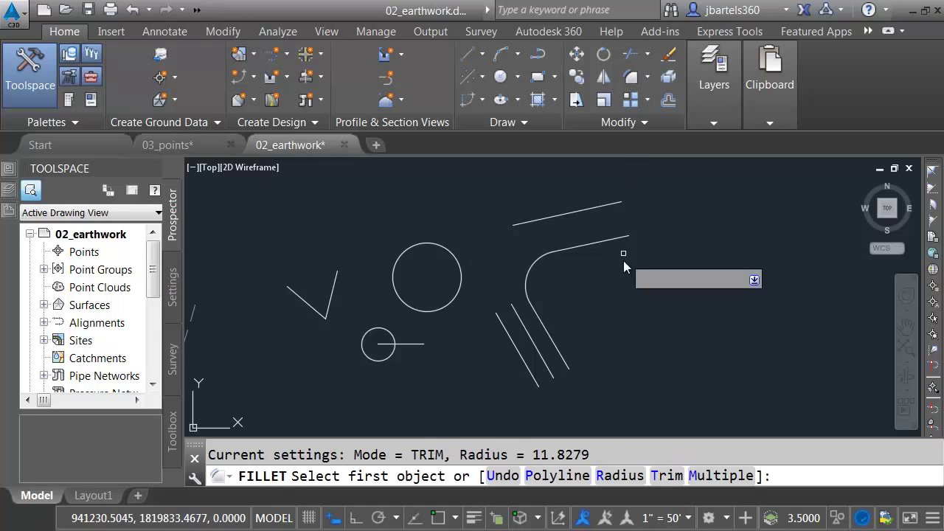
click(619, 476)
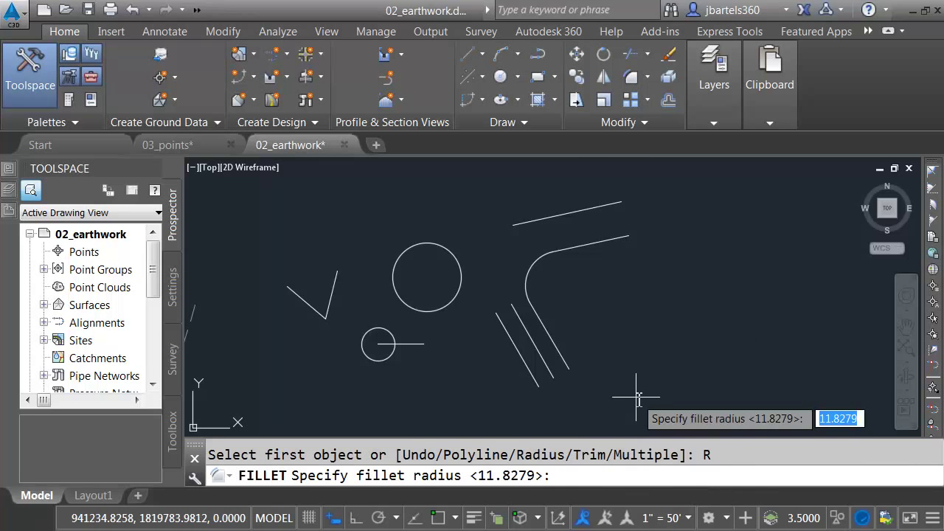
text('cal)
key(Return)
text(rad+0.5)
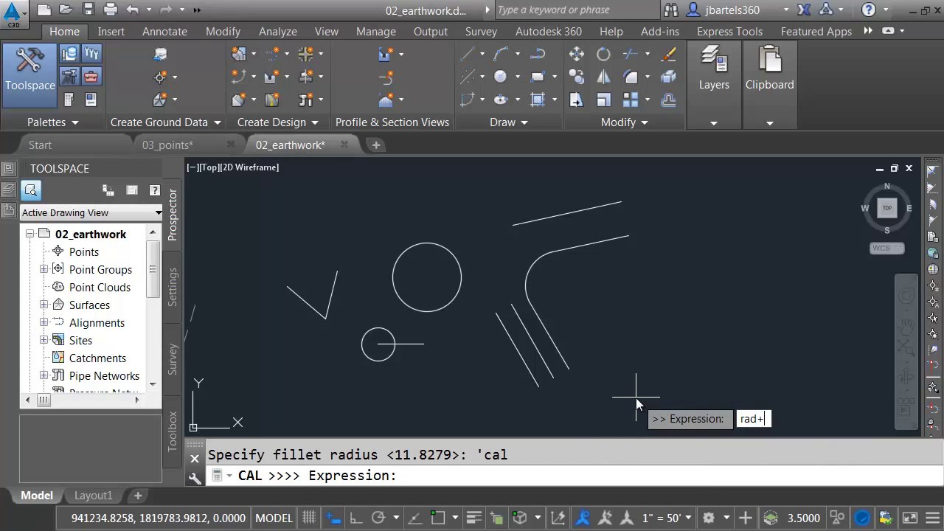
key(Return)
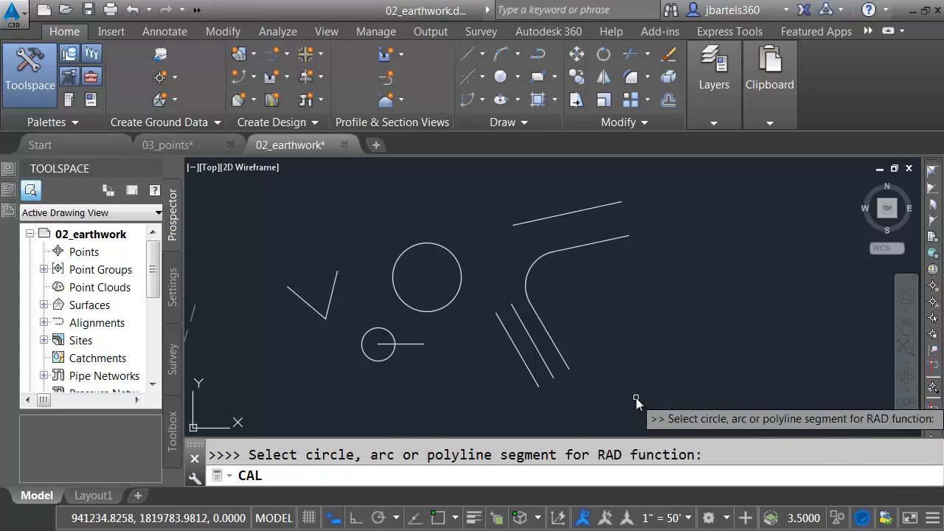
click(456, 262)
click(629, 239)
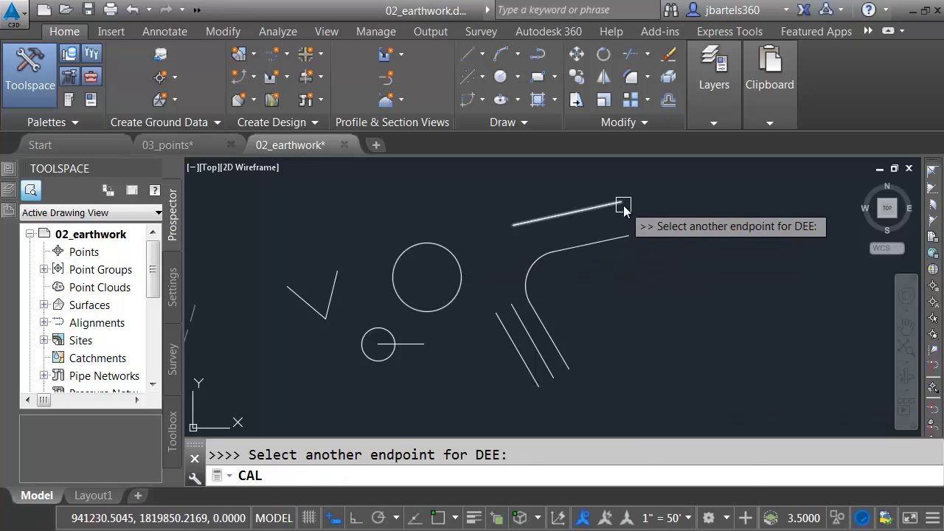
click(622, 203)
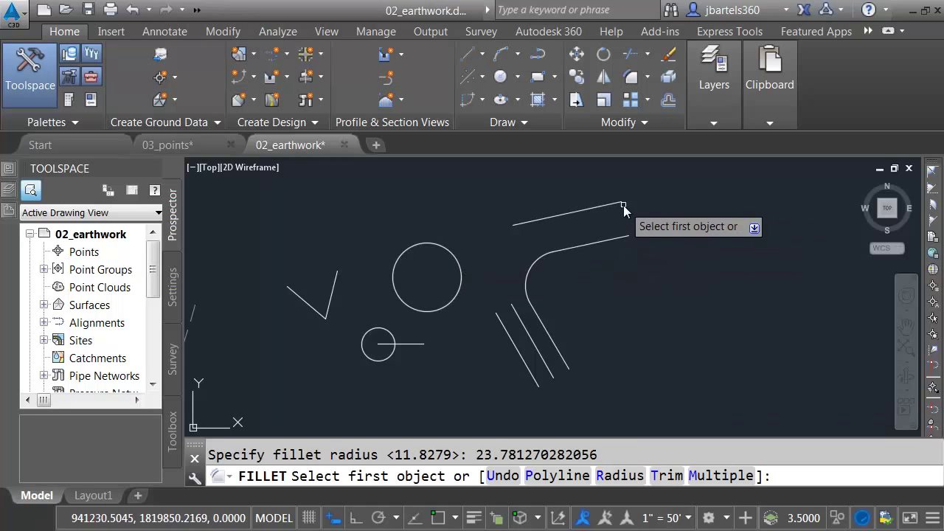
click(551, 216)
click(508, 335)
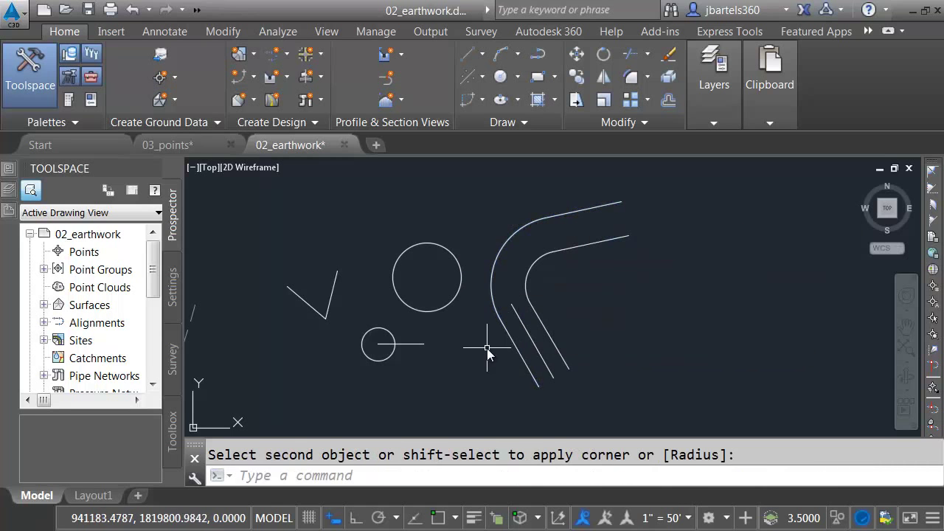
- Draw a rectangle about 13 by 12 units in the empty area right of the filleted lines
middle_drag(659, 322, 523, 339)
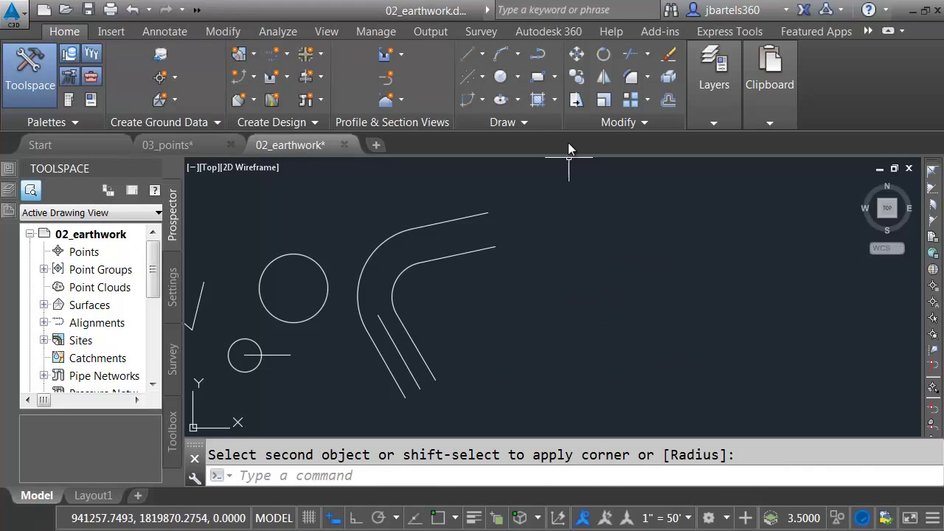
click(537, 77)
click(461, 345)
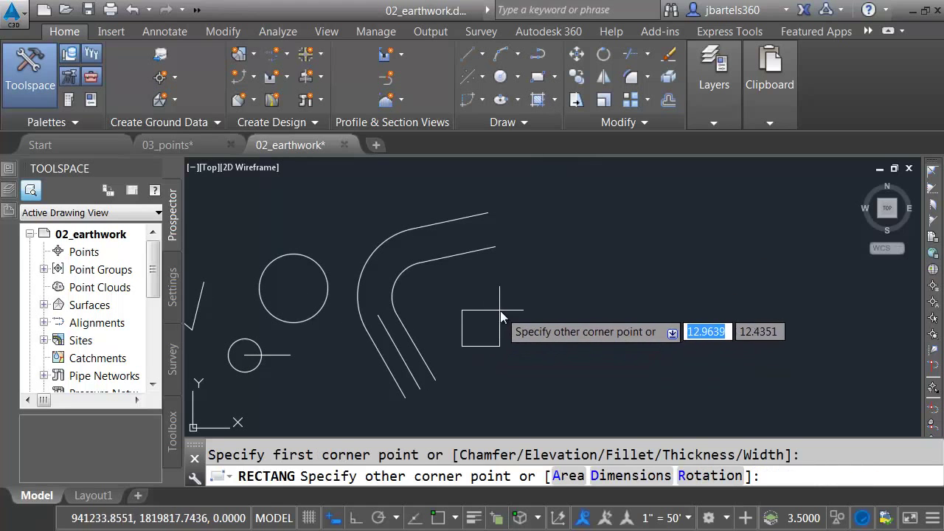
click(501, 310)
- Draw a 3-sided polygon, inscribed in a circle, just to the right of the rectangle
click(554, 78)
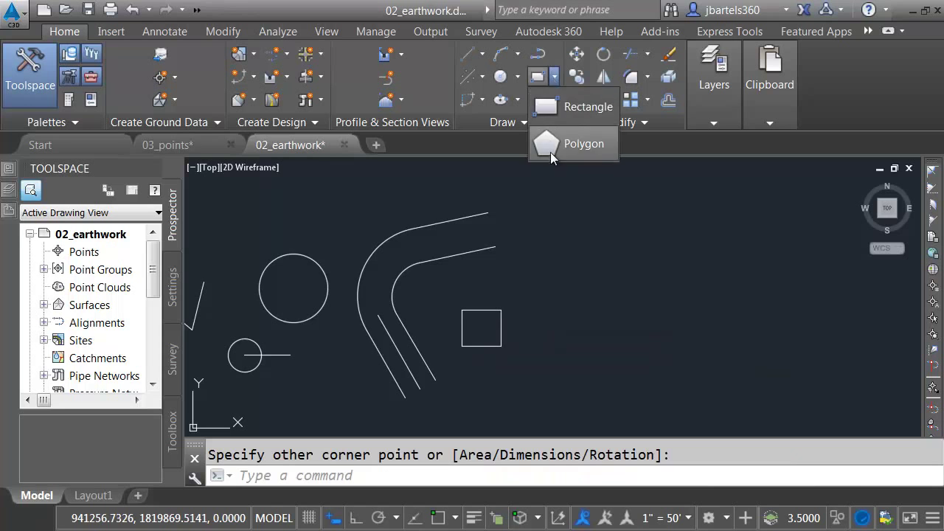
click(551, 145)
text(3)
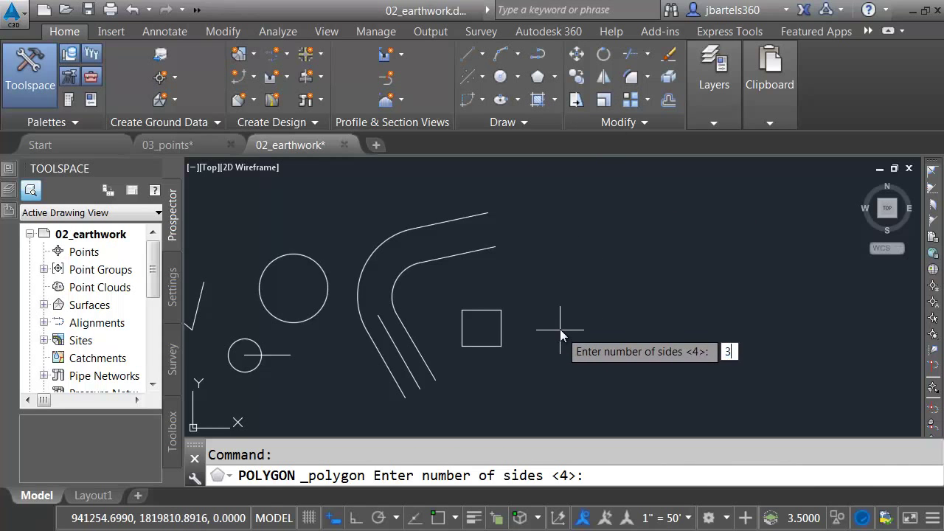
key(Return)
click(533, 323)
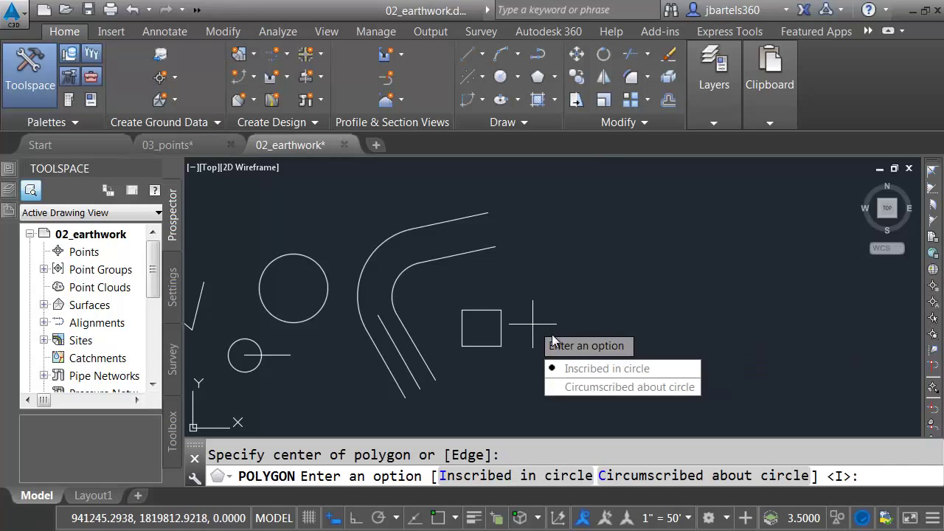
click(564, 368)
click(515, 328)
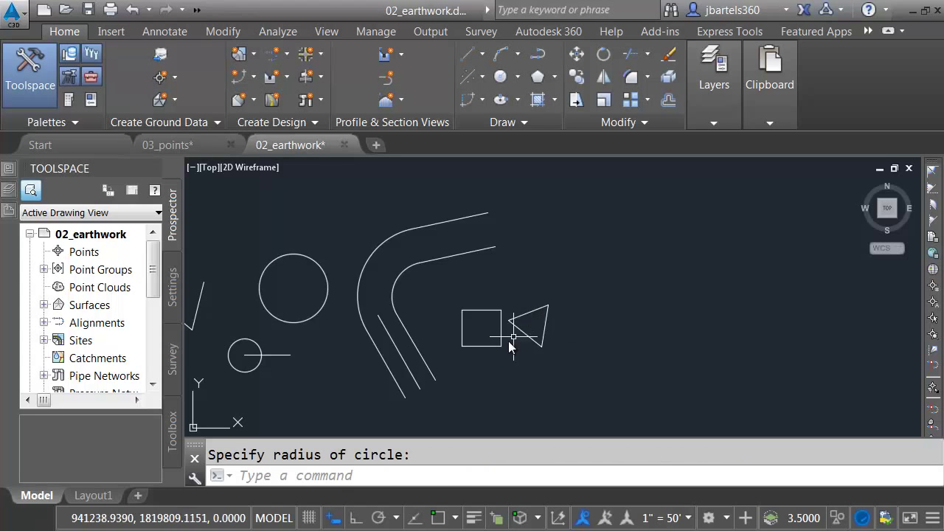
- Draw a circle of about 3.1 radius at the rectangle's centre, locating it with 'cal (end+end)/2 from two diagonally opposite corners
scroll(520, 336, up, 4)
middle_drag(533, 332, 533, 323)
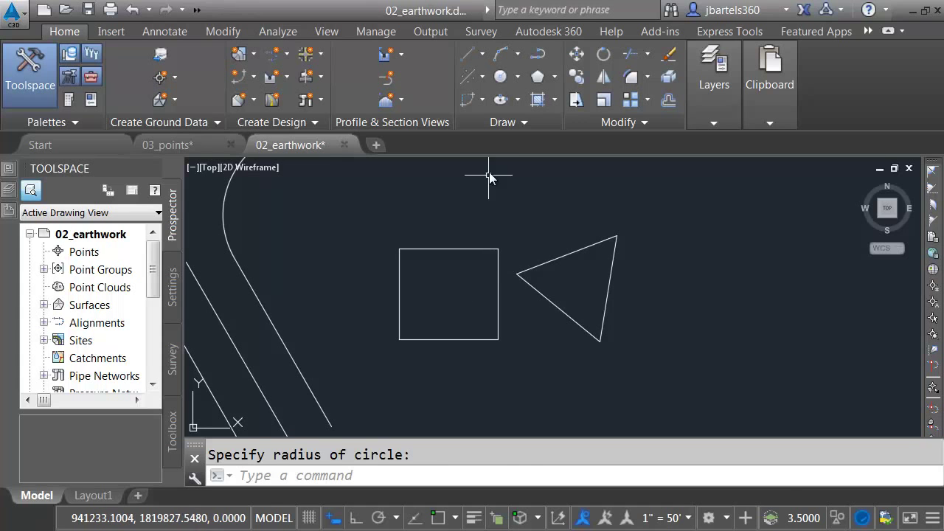
click(499, 77)
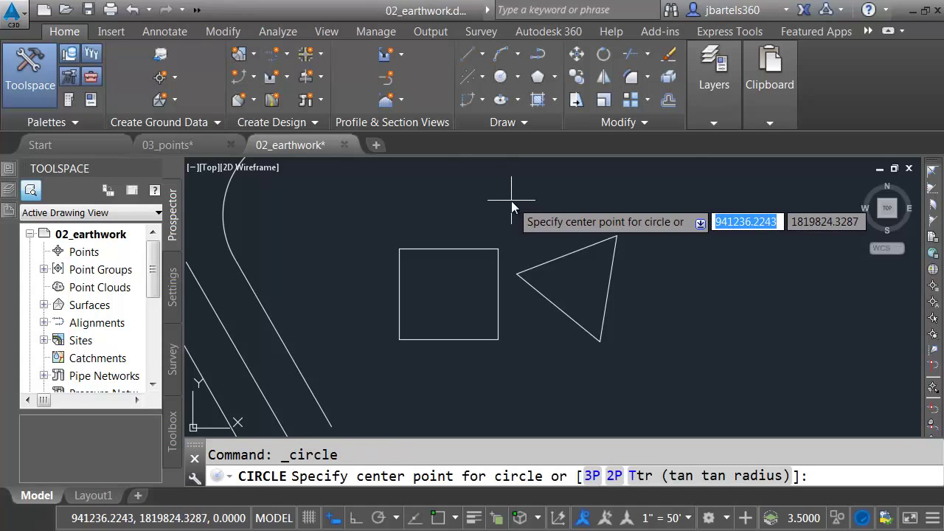
shift+right_click(535, 203)
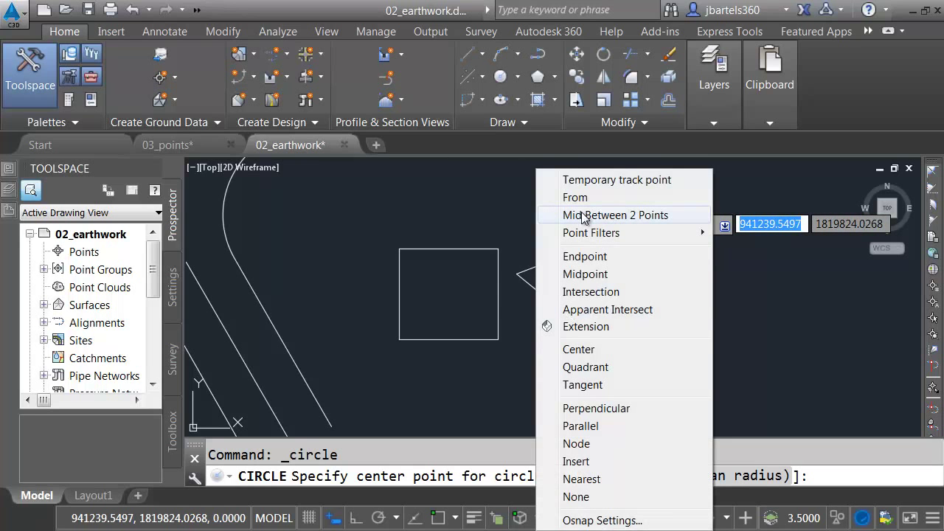
click(520, 217)
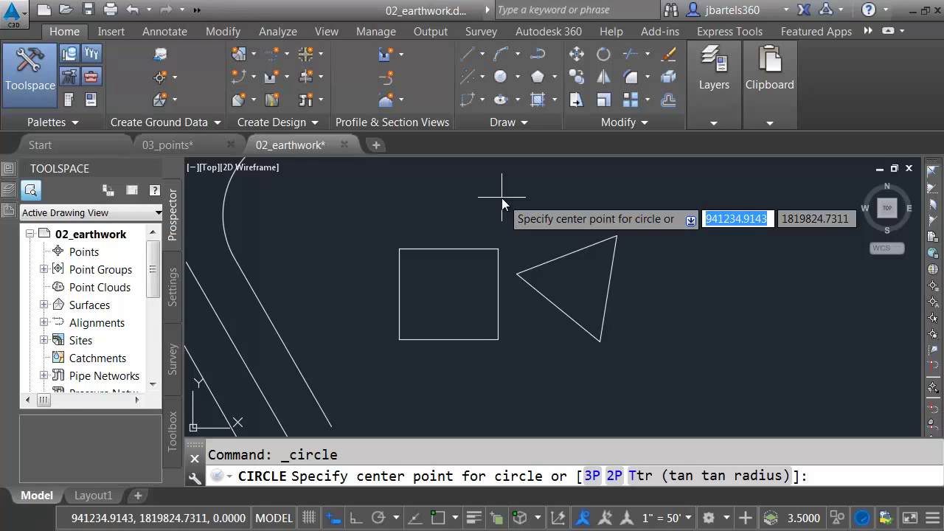
text(')
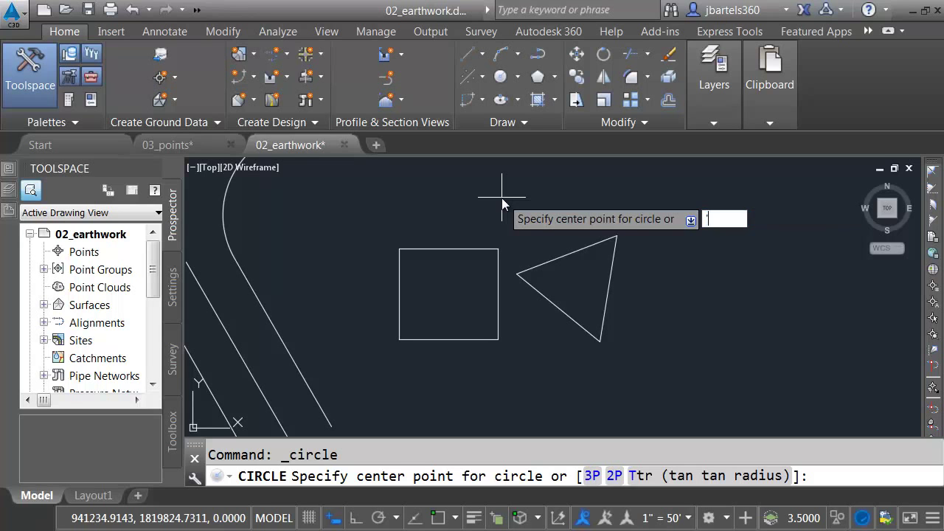
text(cal)
key(Return)
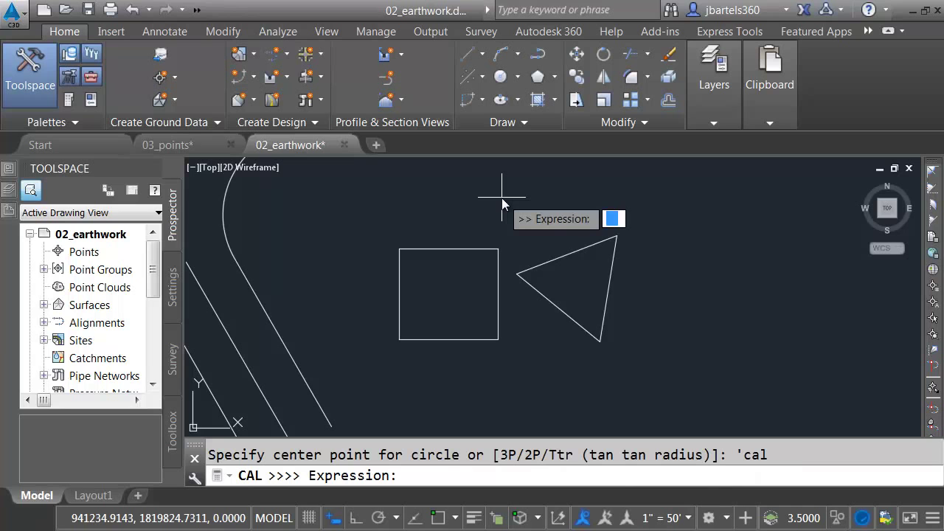
text((end+end))
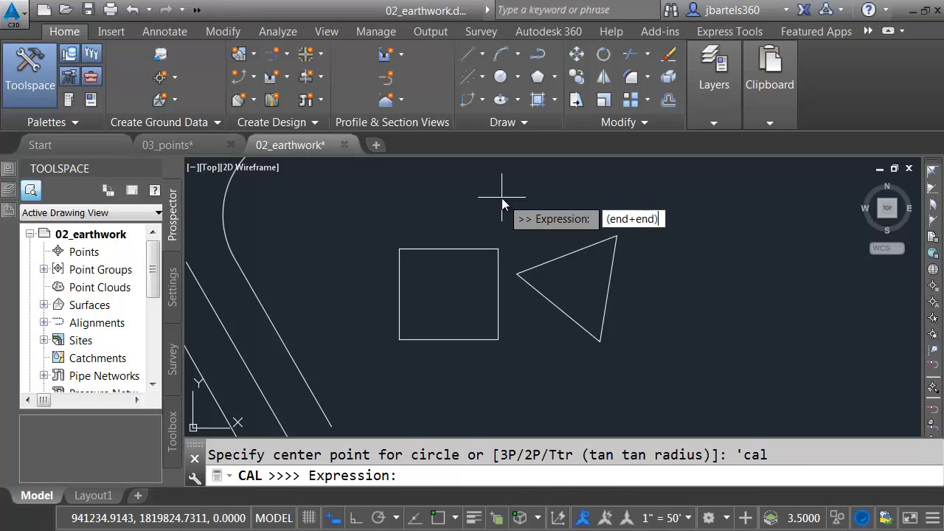
text(/2)
key(Return)
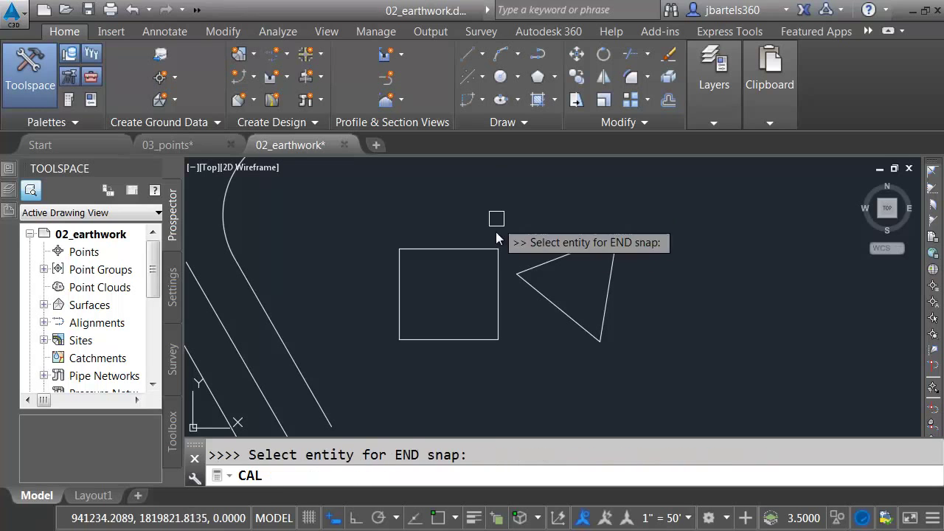
click(400, 325)
click(494, 254)
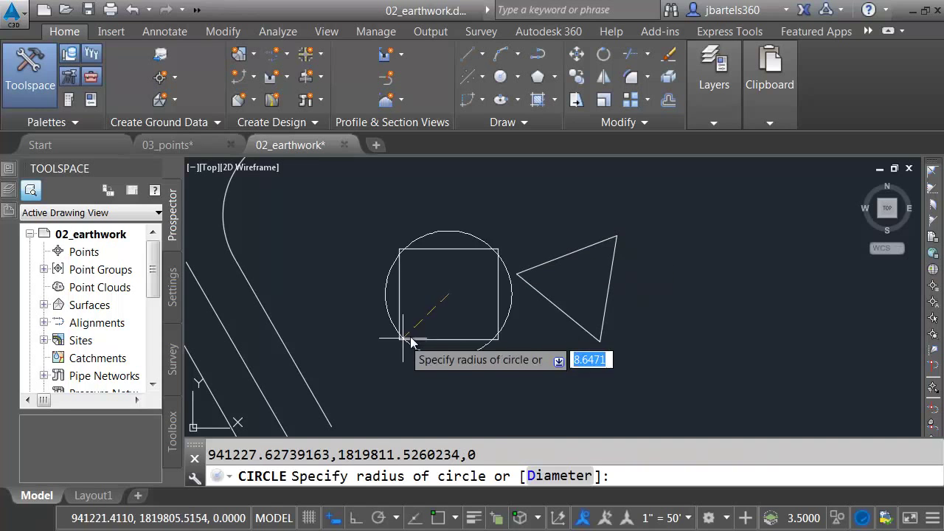
click(444, 317)
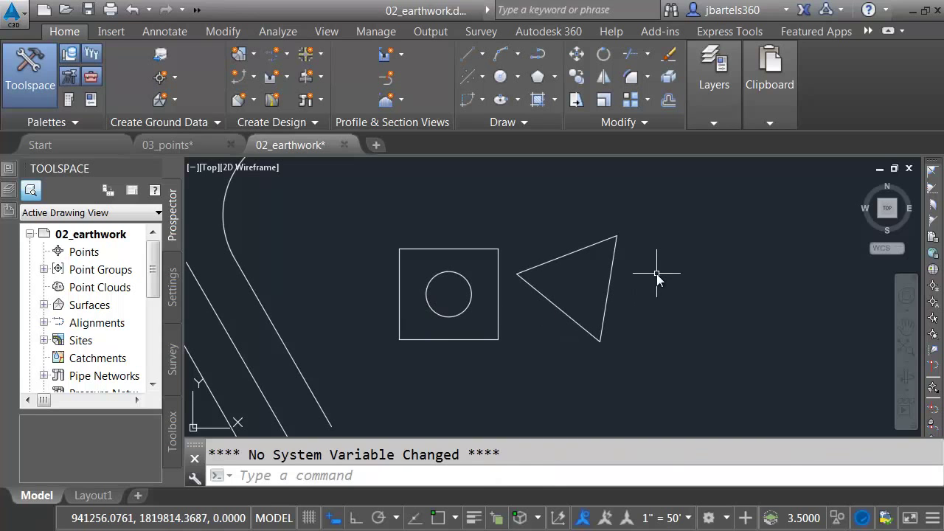
- Draw a circle of about 1.9 radius centred in the triangle with 'cal (end+end+end)/3 from its three corners, and erase it
key(Return)
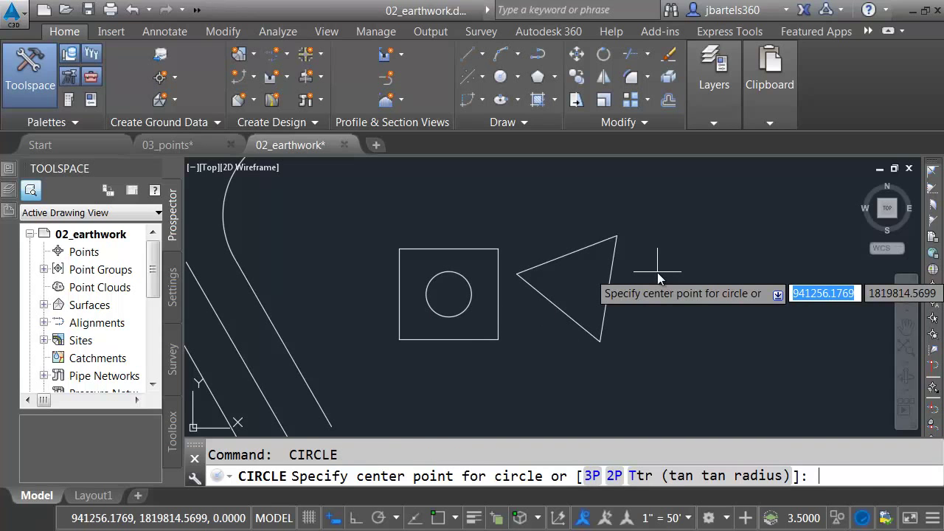
text('cal)
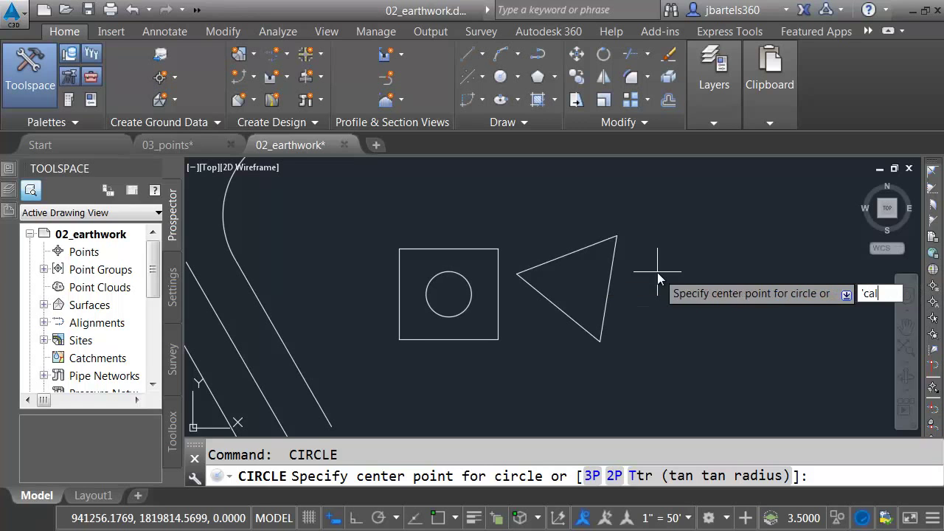
key(Return)
text((end)
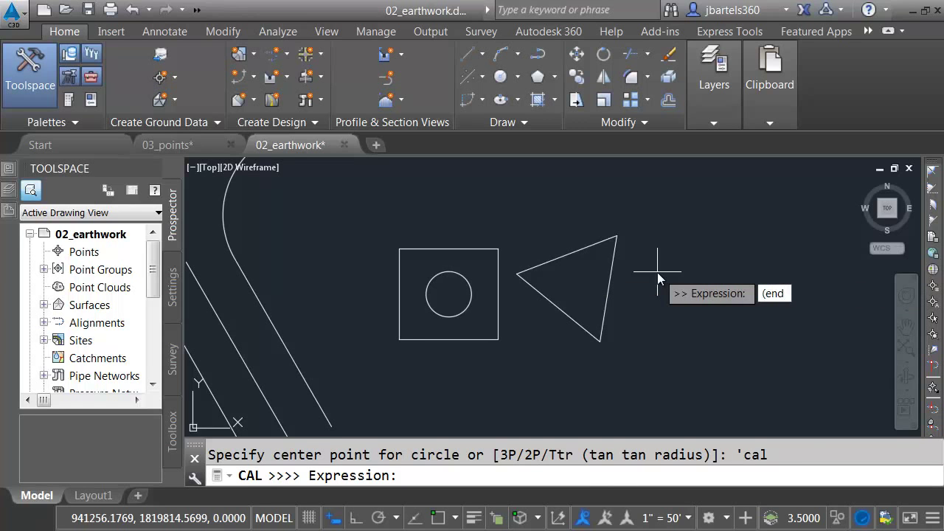
text(+end+end)
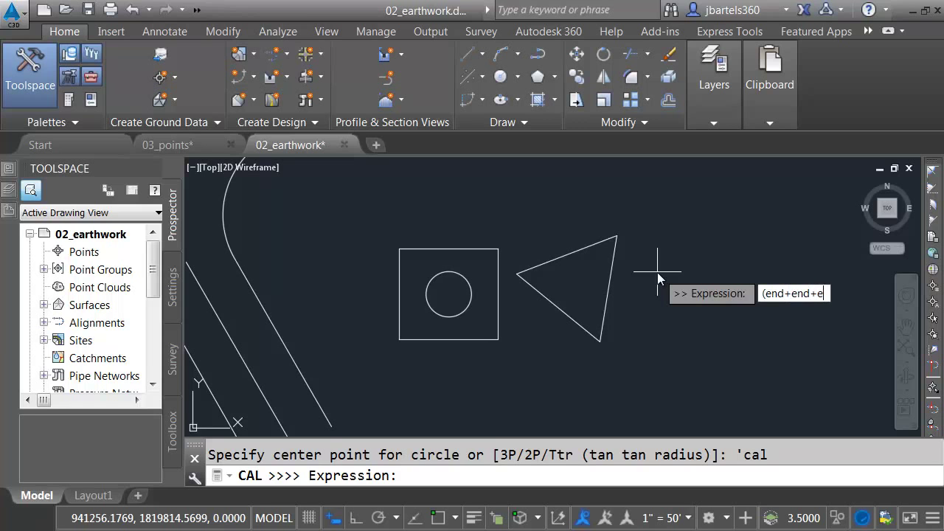
text()/3)
key(Return)
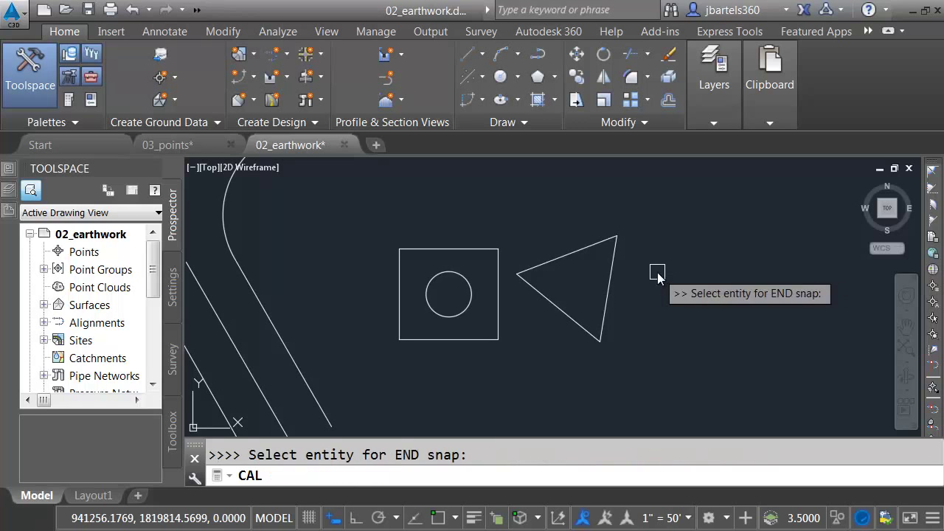
click(616, 236)
click(517, 274)
click(600, 341)
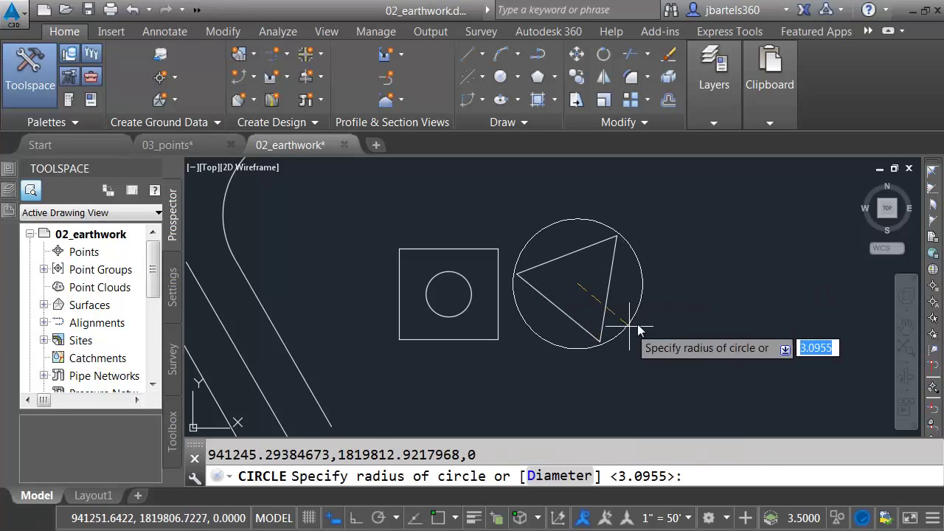
click(586, 299)
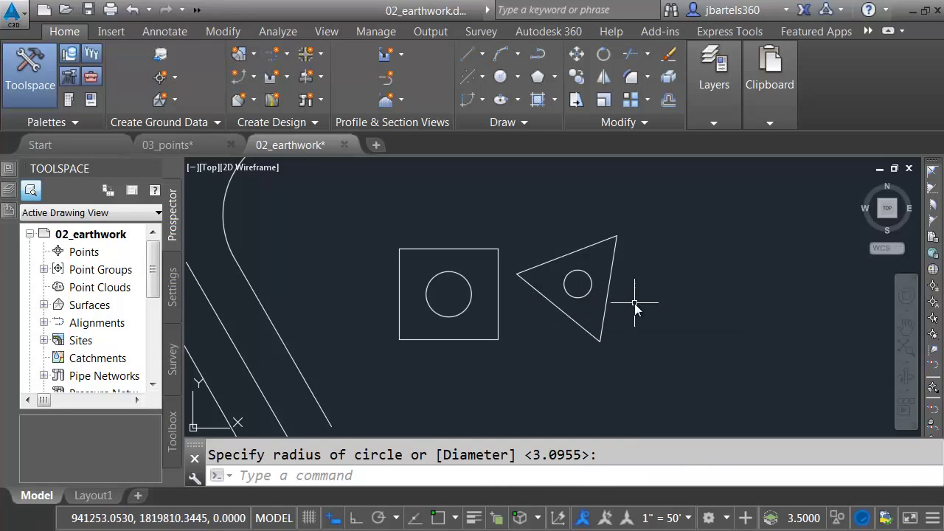
click(594, 269)
key(Delete)
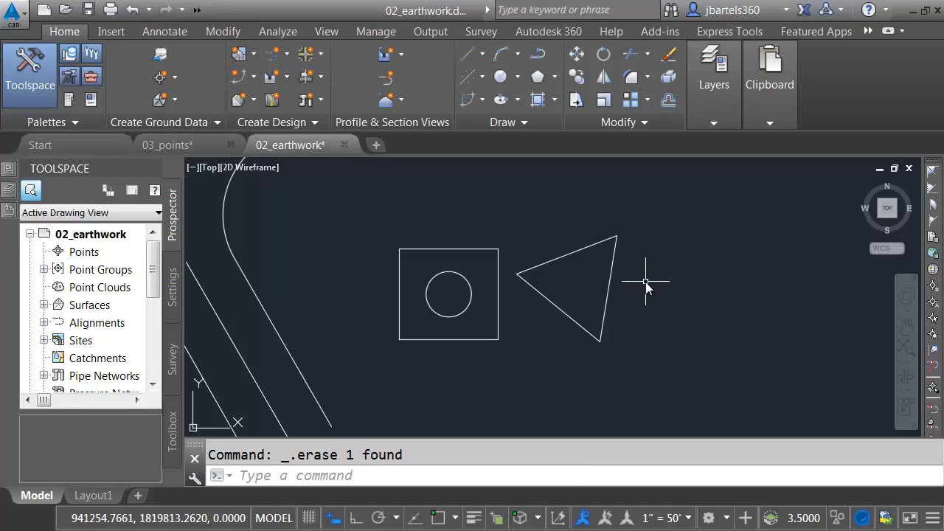
- Draw a circle of about 1.85 radius inside the triangle, locating its centre with the geometric center snap gce
click(504, 73)
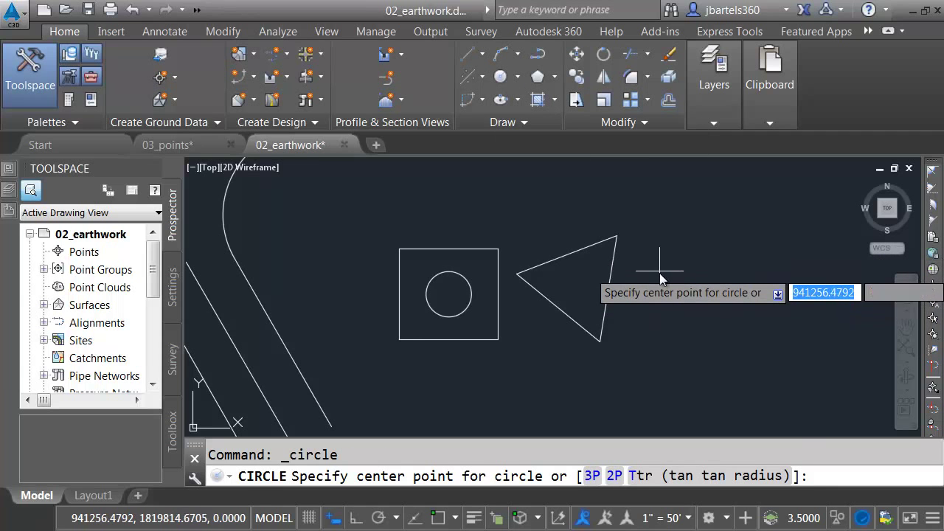
text(gce)
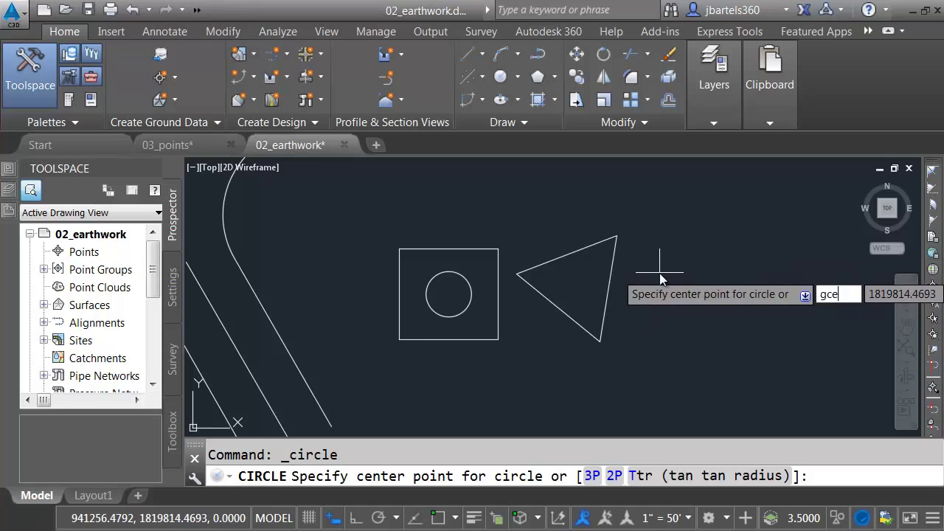
key(Return)
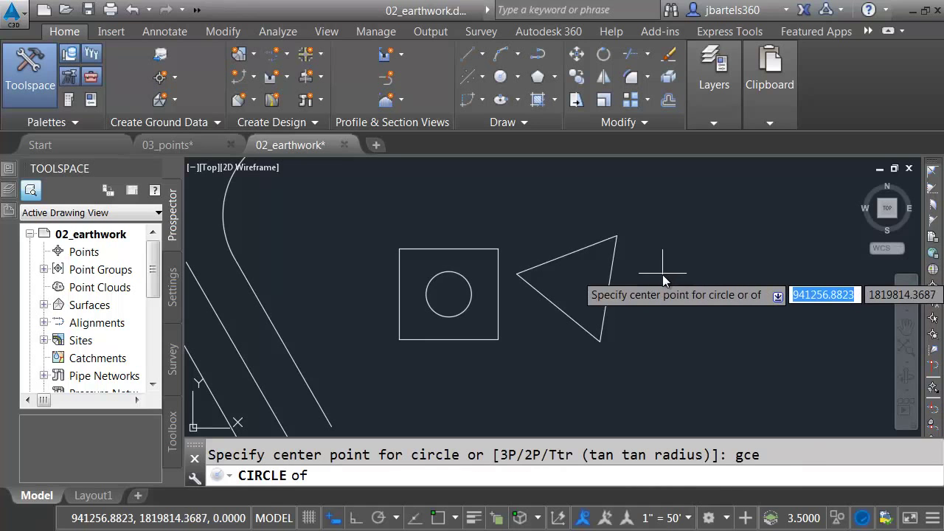
click(612, 284)
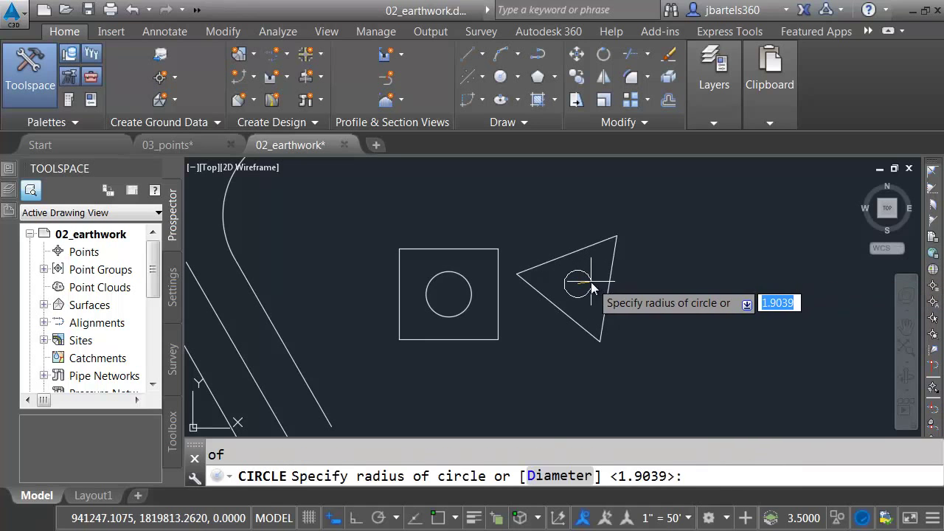
click(603, 275)
- Draw a single-segment straight polyline above the rectangle and triangle, rising slightly to the right
scroll(605, 274, down, 2)
scroll(589, 281, down, 2)
middle_drag(573, 220, 551, 277)
click(536, 59)
click(485, 295)
click(631, 275)
key(Escape)
- Draw a small circle centred 5 units along the new polyline from its left end with 'cal pld(end,end,5), and erase it
scroll(545, 286, up, 4)
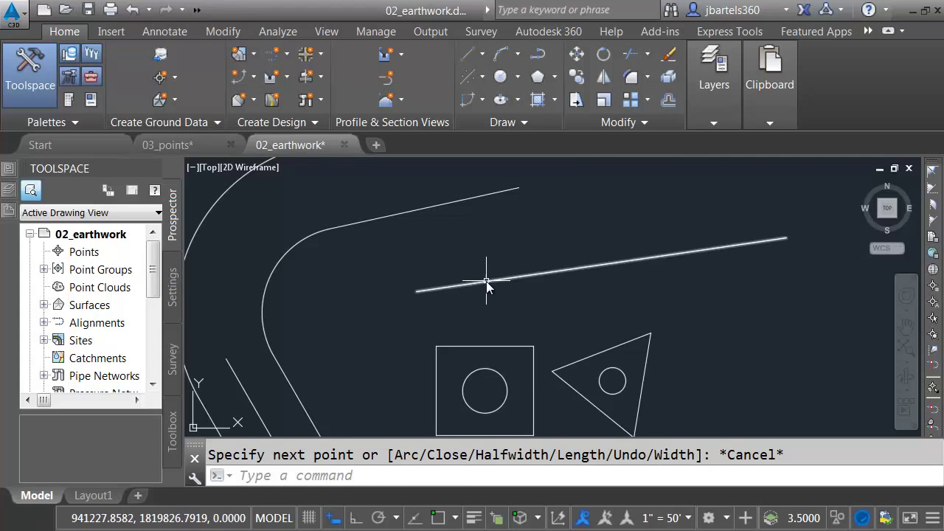
click(500, 79)
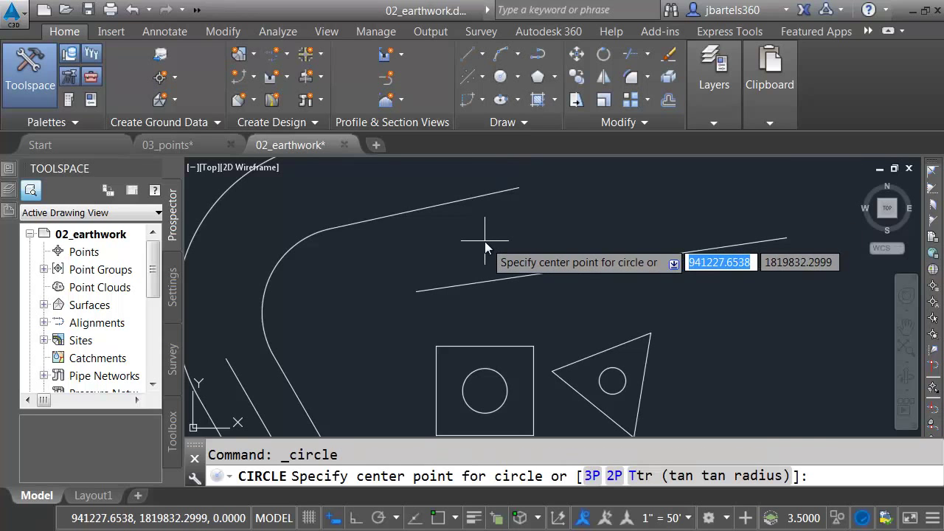
text('cal)
key(Return)
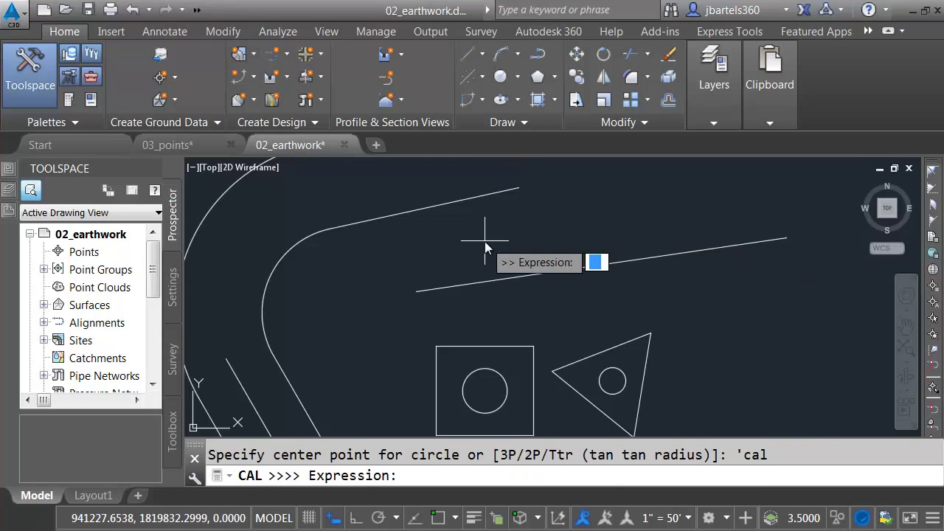
text(pld()
text(,)
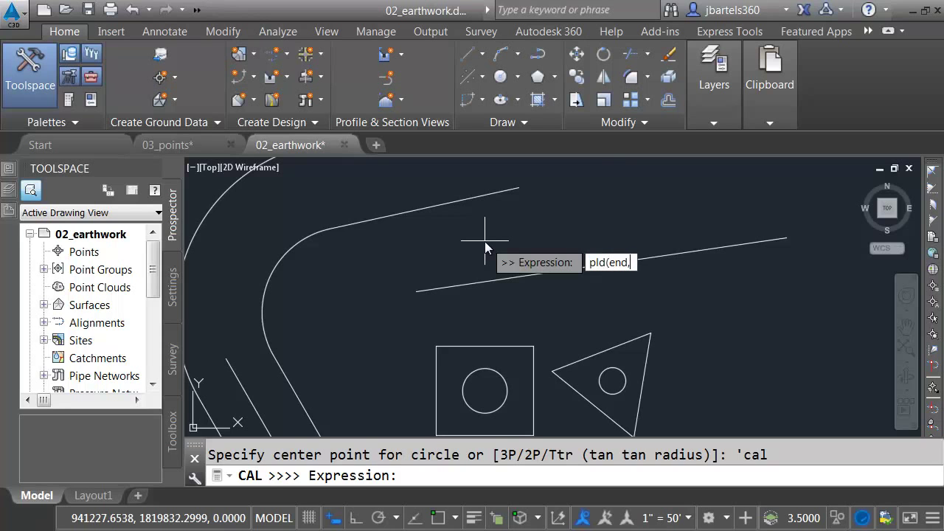
text(end,5))
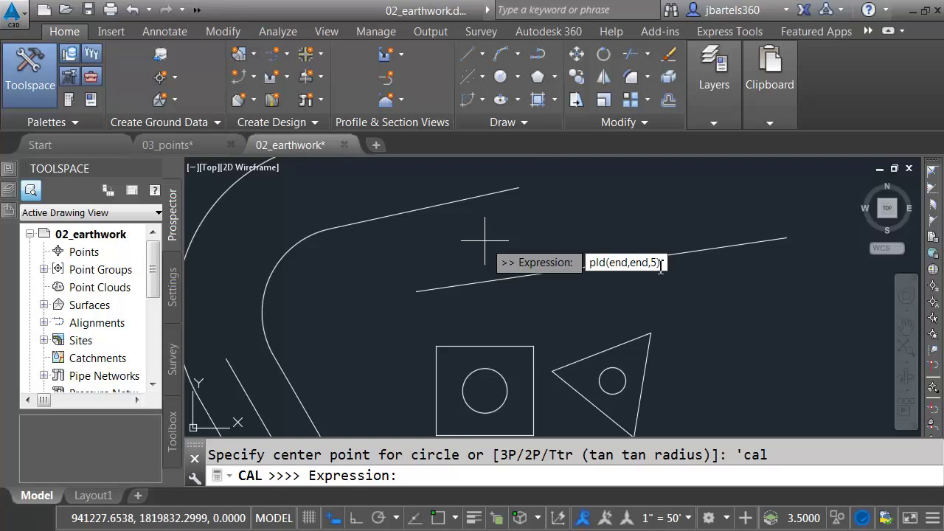
key(Return)
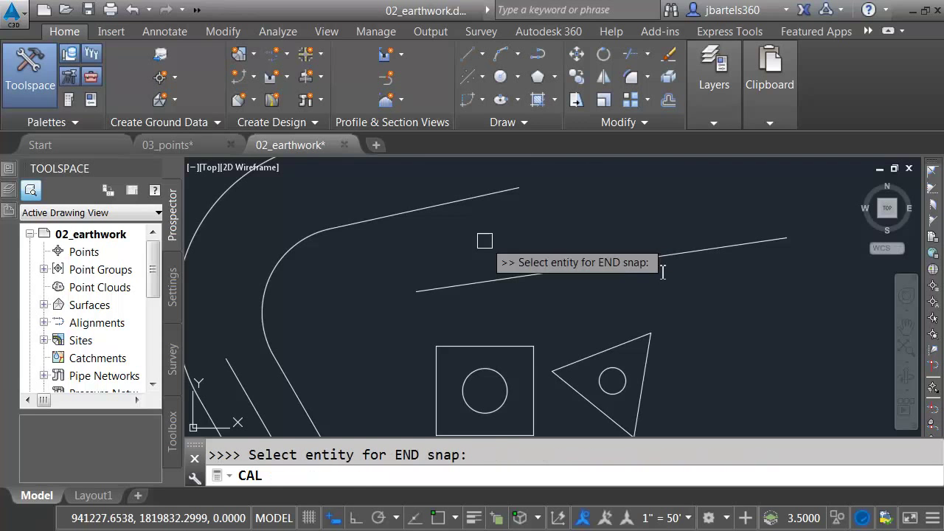
click(428, 287)
click(784, 241)
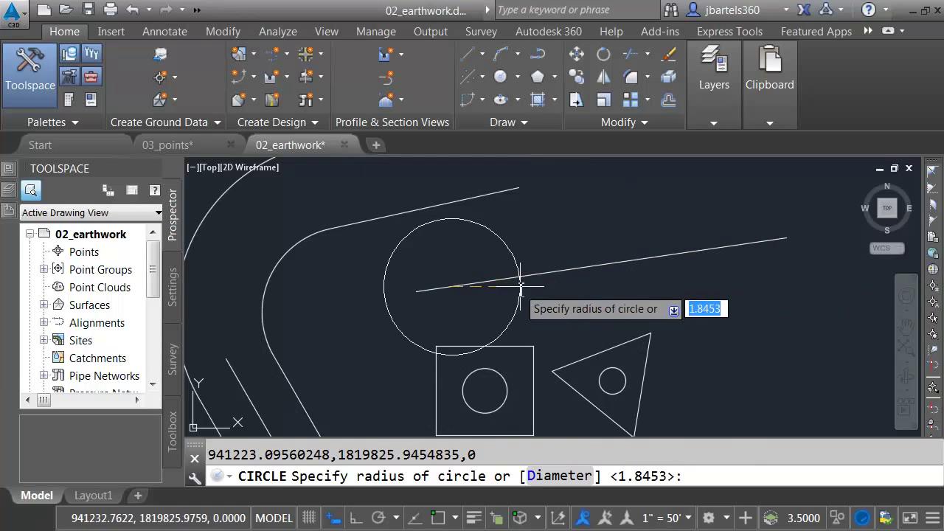
click(466, 297)
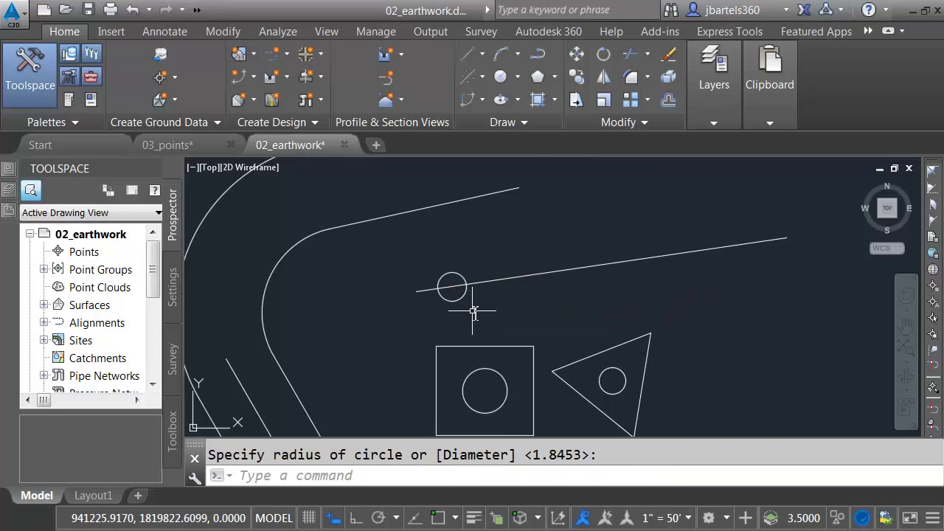
click(459, 300)
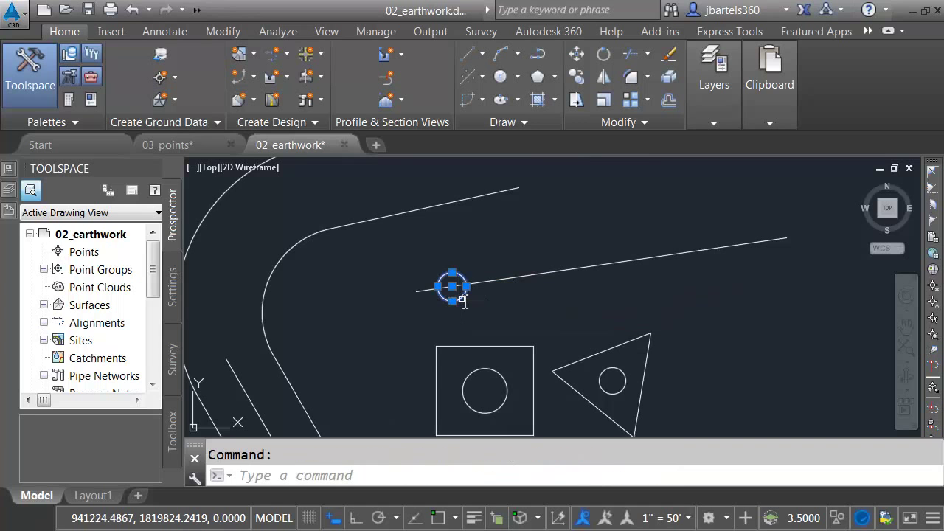
key(Delete)
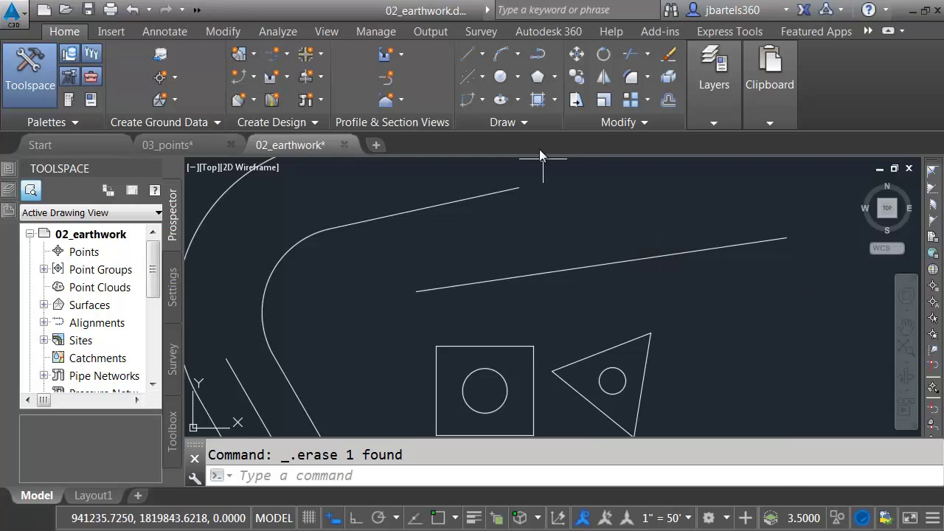
- Draw a circle of about 3 radius centred a quarter of the way along the straight polyline with 'cal plt(end,end,.25)
click(500, 76)
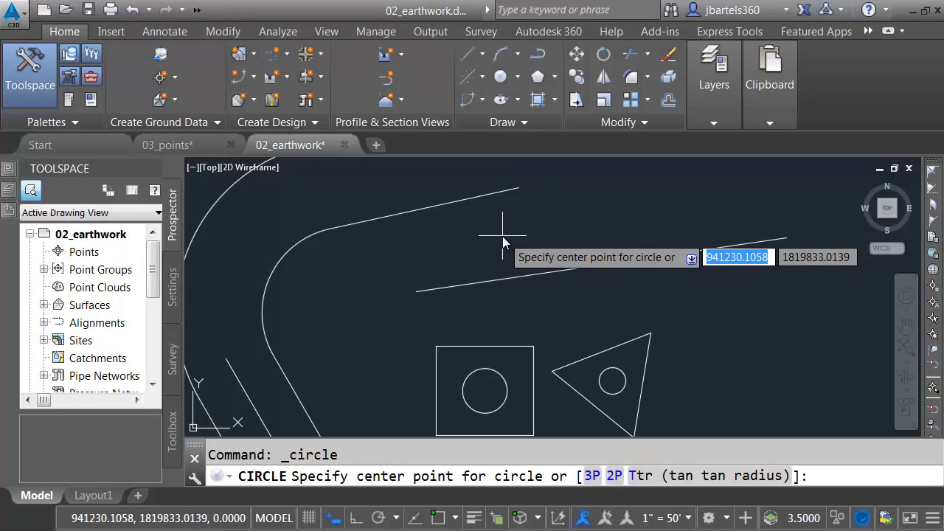
text('cal)
key(Return)
text(plt)
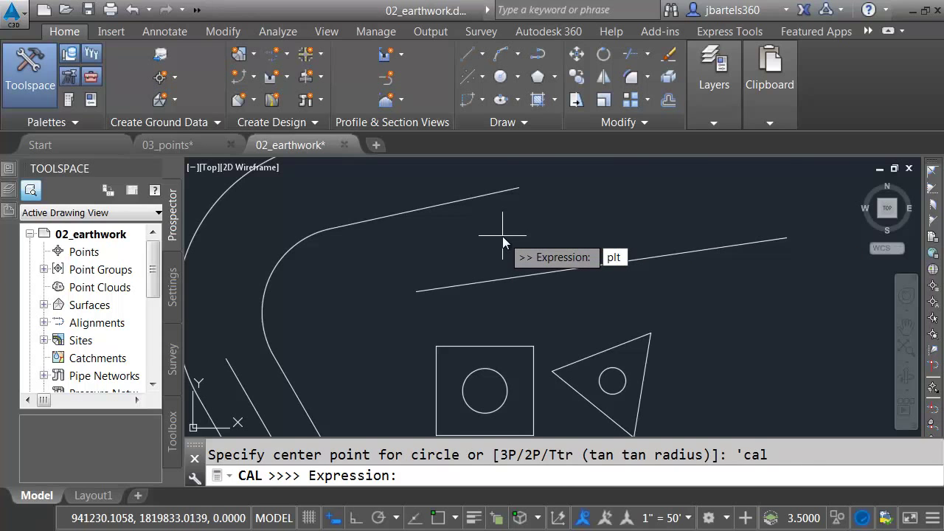
text((end,end,.25))
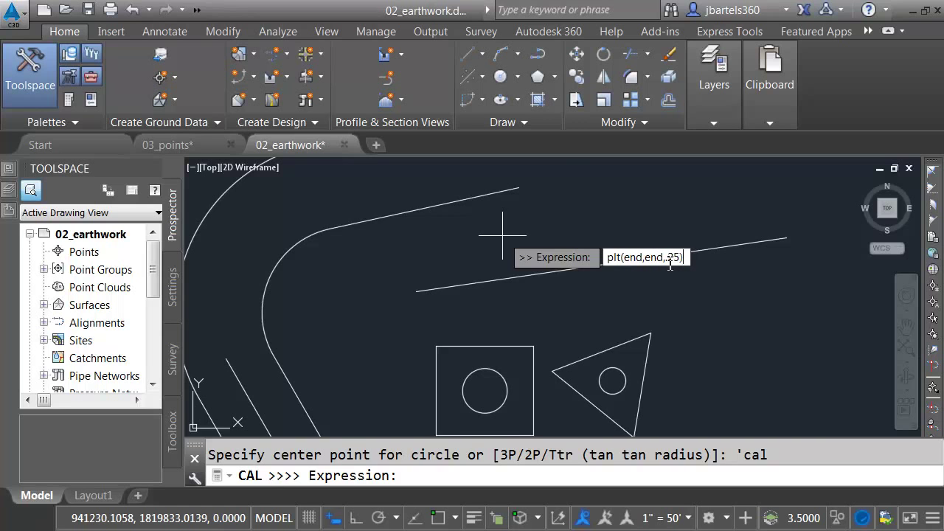
key(Return)
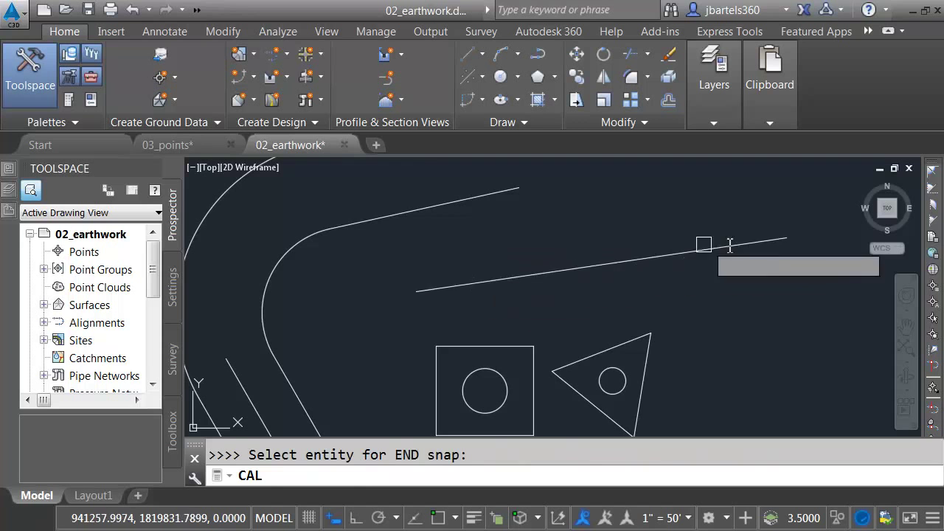
click(784, 237)
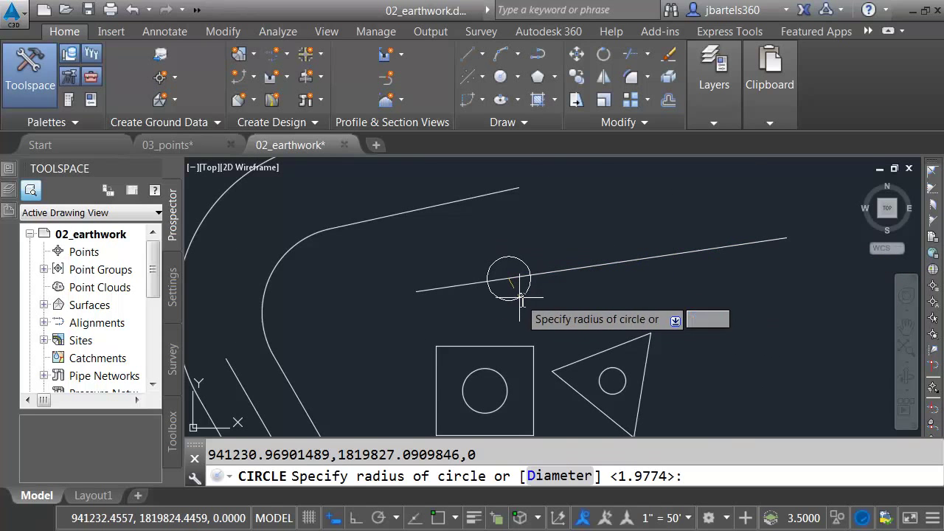
key(Return)
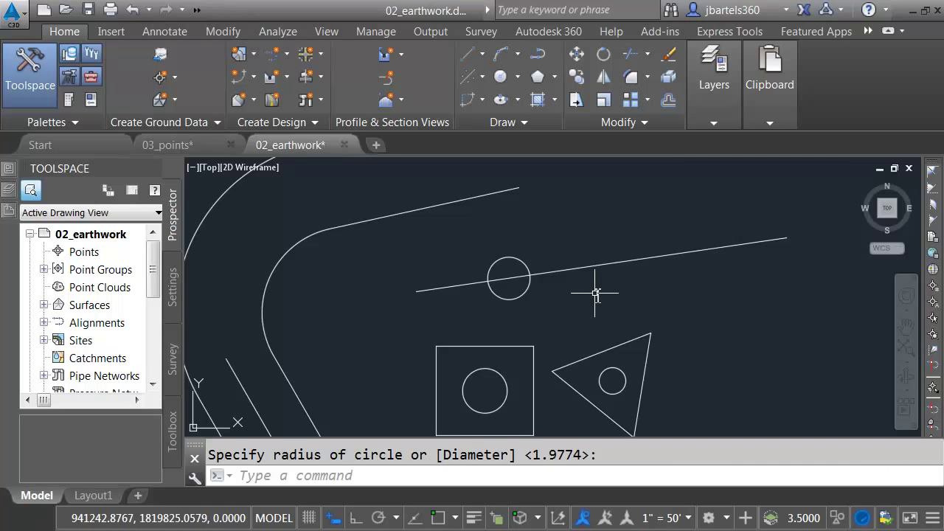
- Set the drawing's annotation scale to 1" = 10'
scroll(596, 293, down, 3)
scroll(651, 259, up, 3)
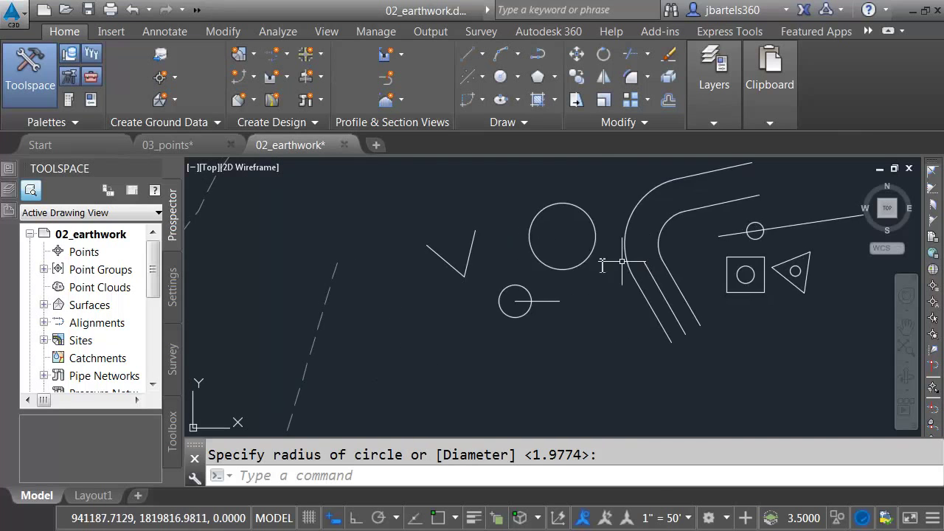
scroll(494, 263, up, 4)
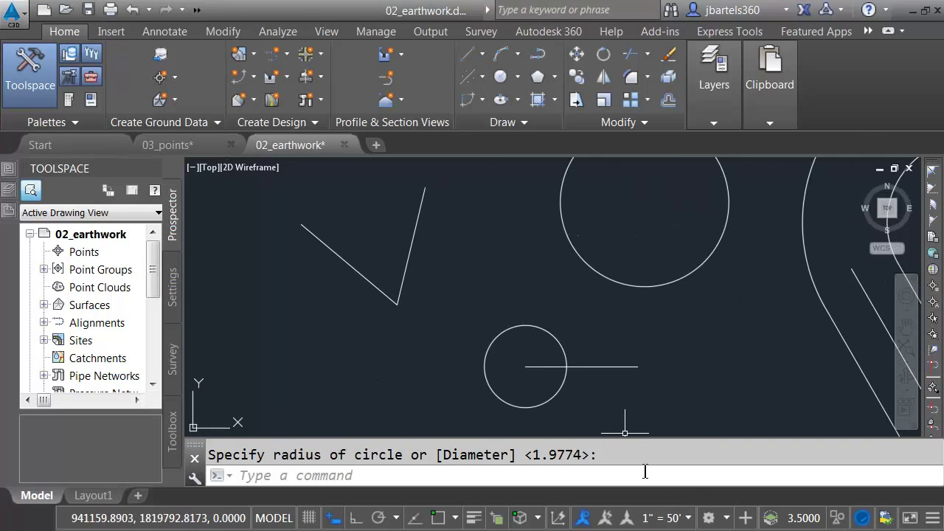
click(688, 517)
click(804, 181)
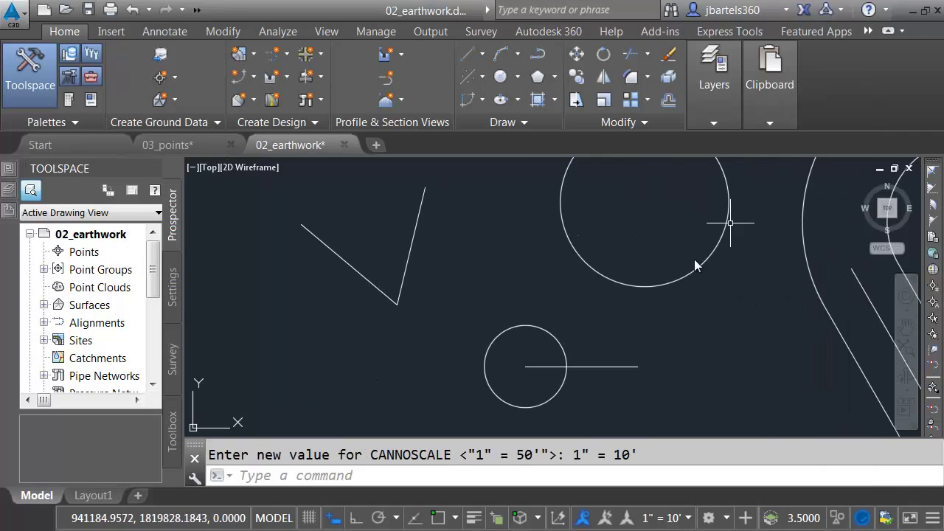
- Turn on object snap and copy the horizontal line starting at the small circle's centre from its left endpoint to its right endpoint
click(577, 77)
drag(579, 361, 578, 386)
key(Return)
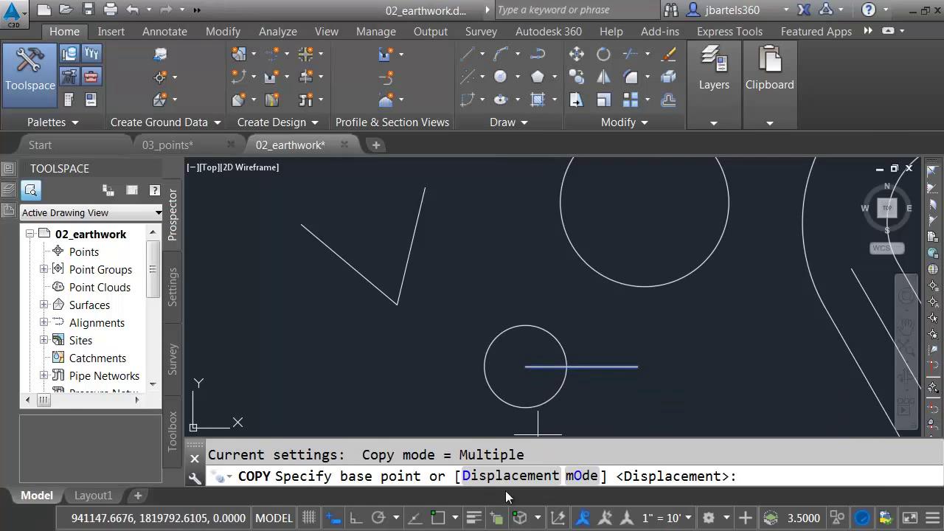
right_click(439, 518)
click(472, 501)
click(364, 168)
click(558, 451)
click(528, 367)
click(628, 367)
key(Escape)
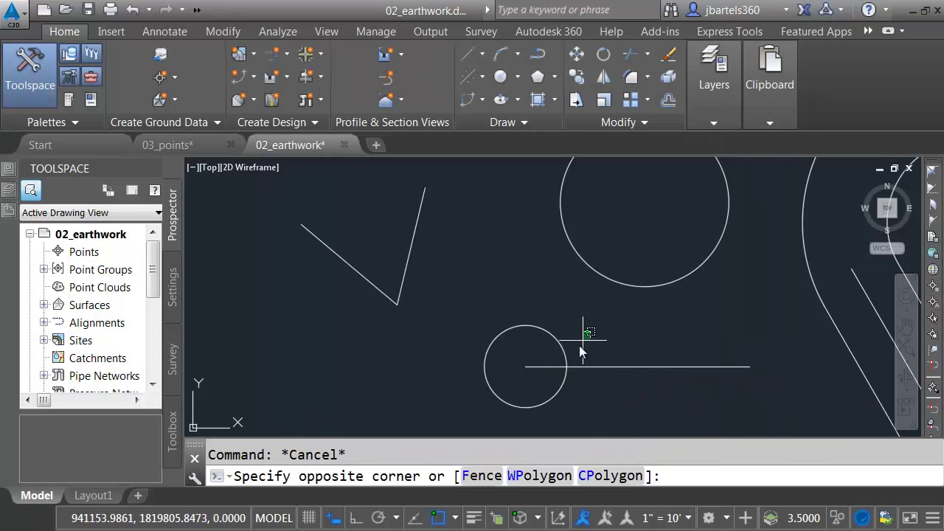
click(590, 331)
click(516, 391)
click(542, 352)
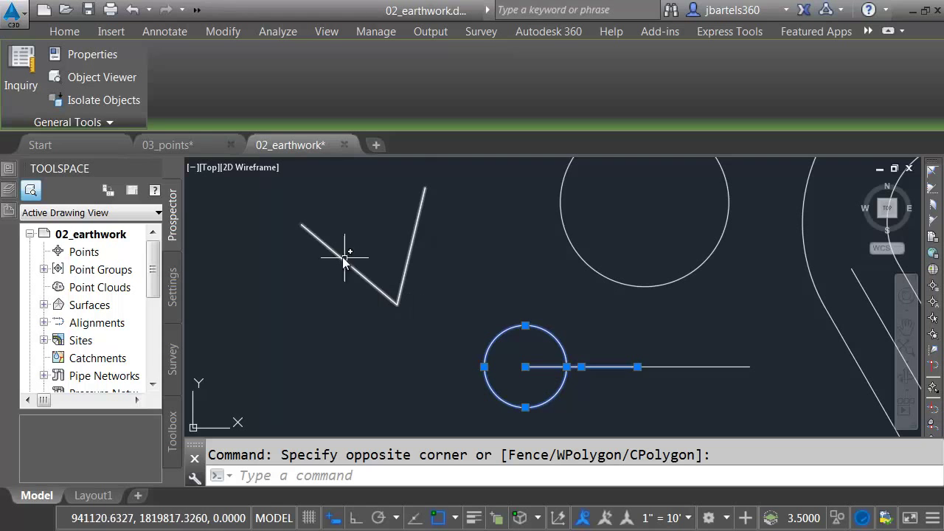
key(Escape)
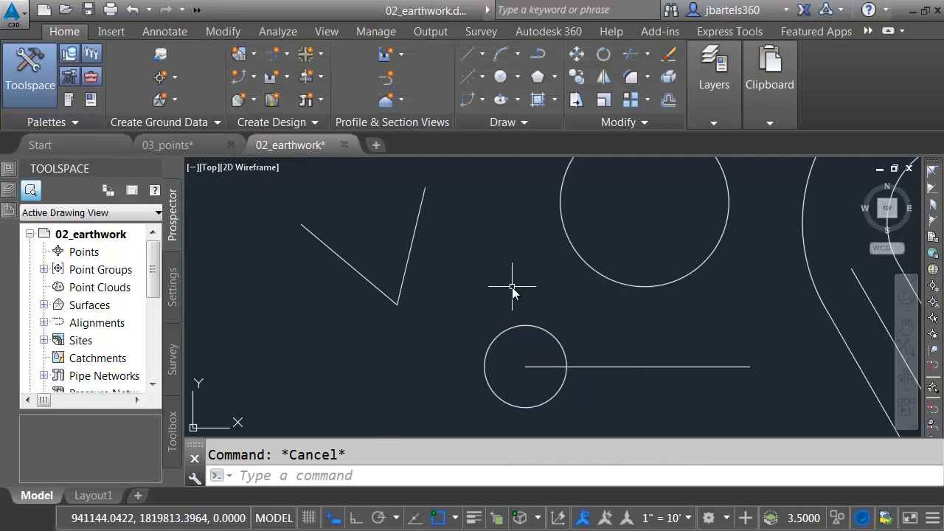
- Rotate the small circle and its inner line about the circle's centre by the V's angle, using 'cal ang(end,end,end) on its vertex and leg ends
click(603, 59)
click(590, 320)
click(528, 379)
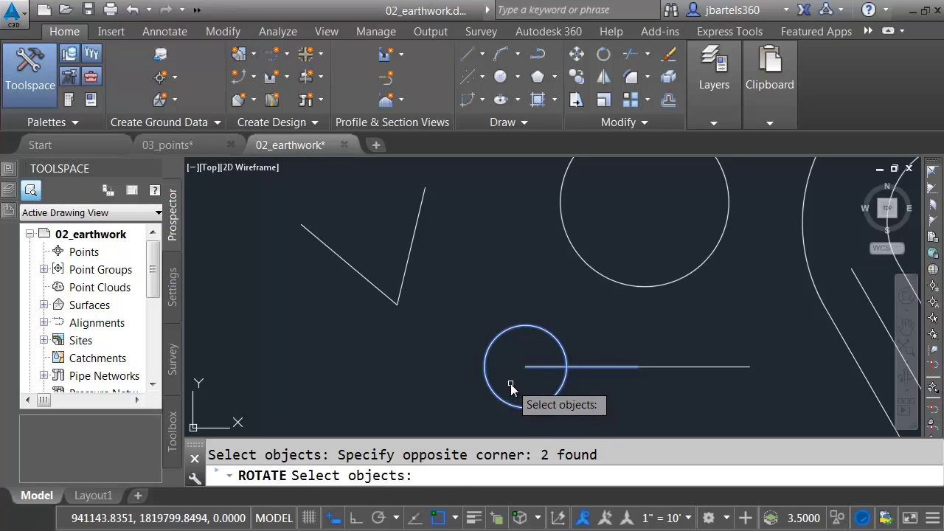
key(Return)
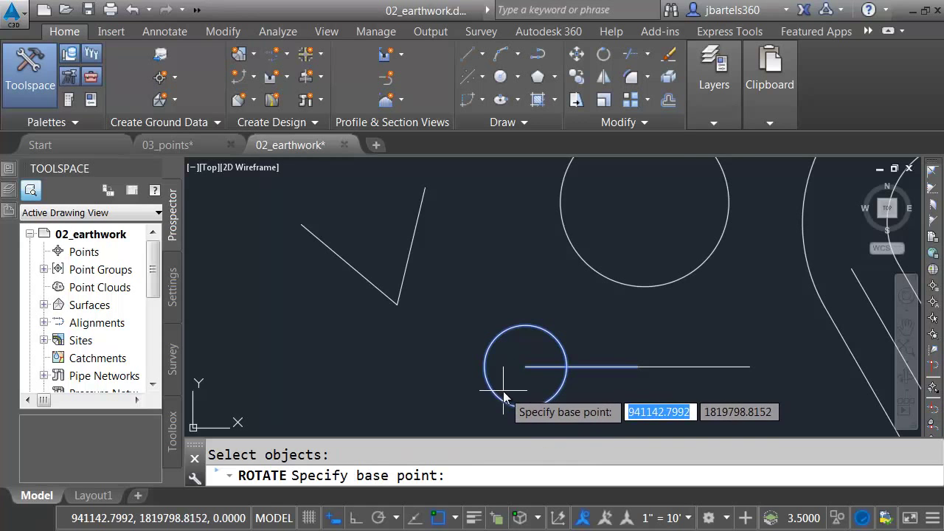
shift+right_click(507, 396)
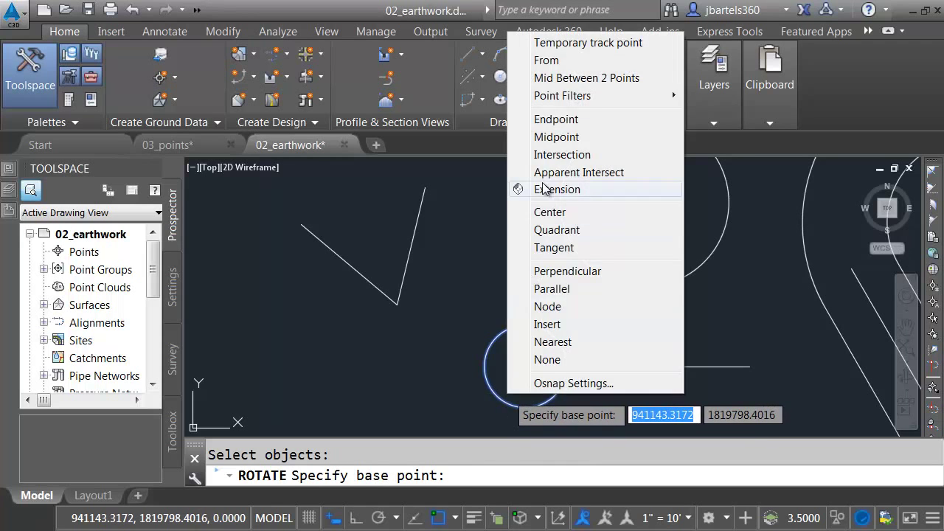
click(547, 213)
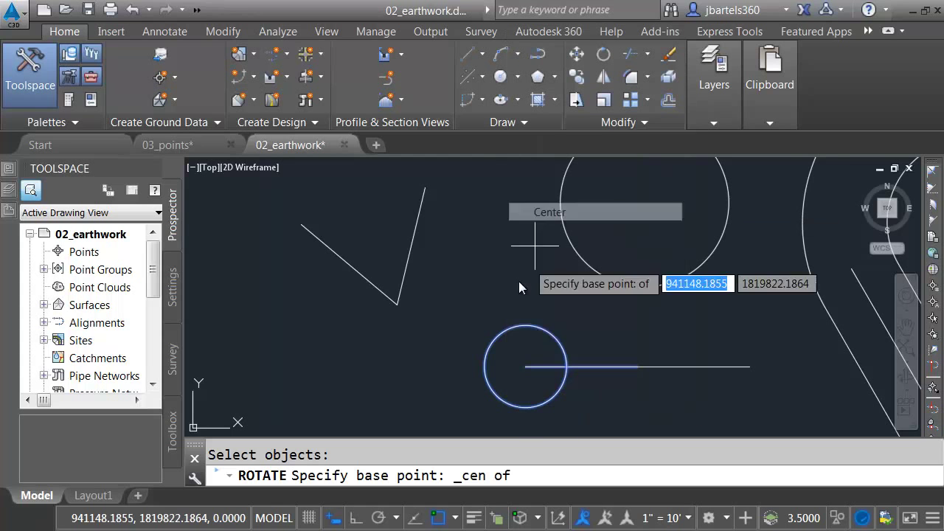
click(511, 327)
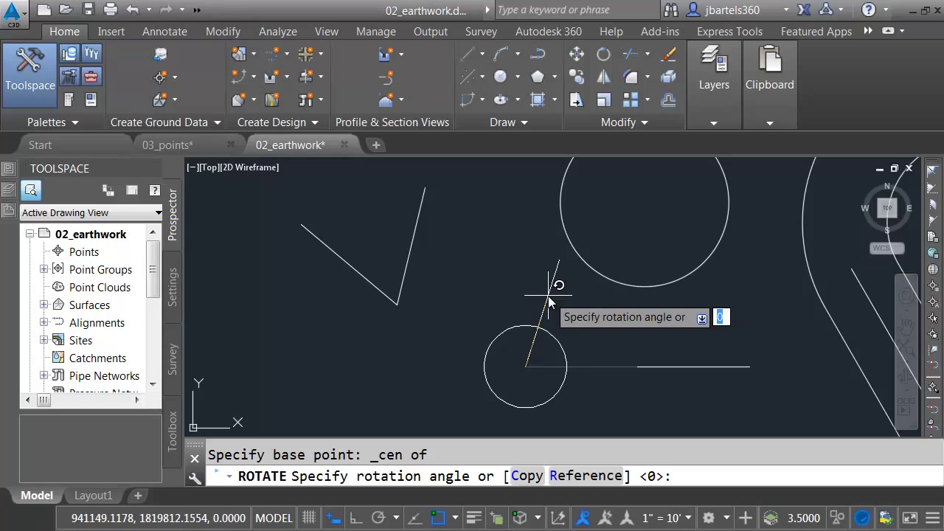
text('cal)
key(Return)
text(ang(end,end,end)
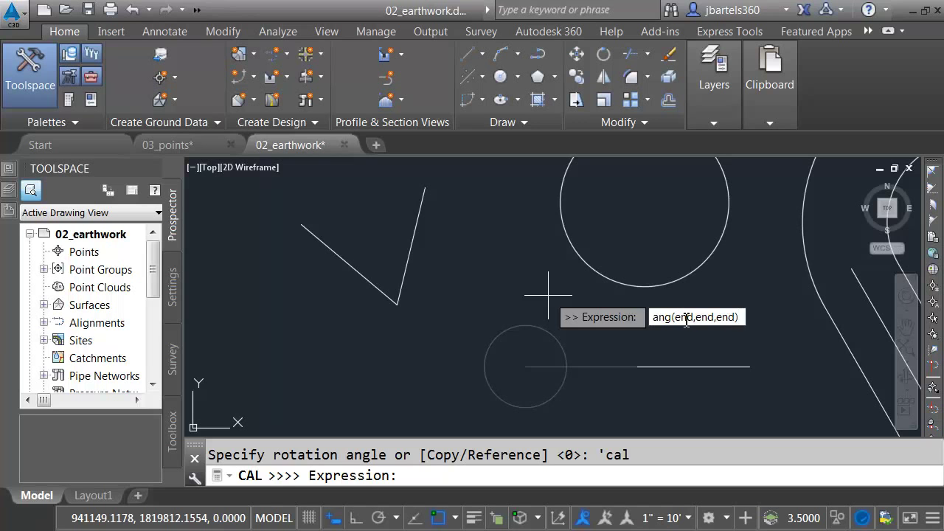
key(Return)
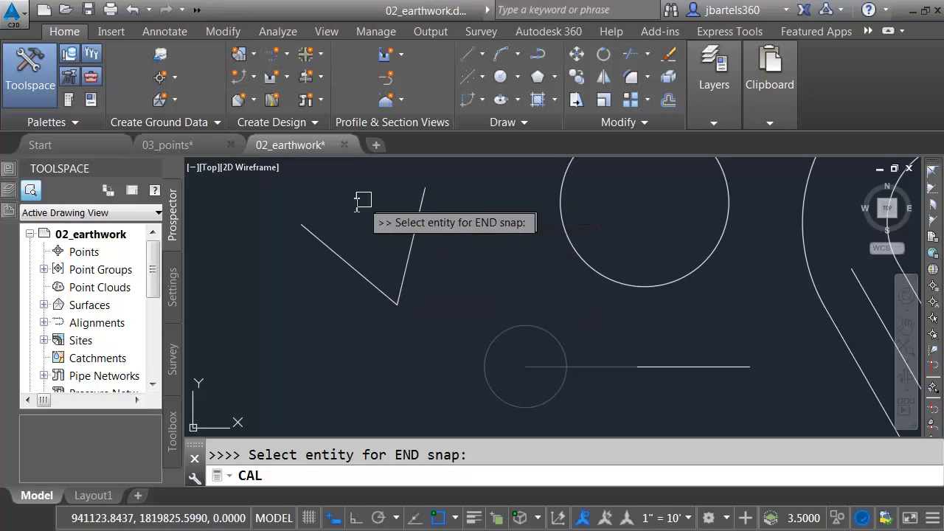
click(306, 225)
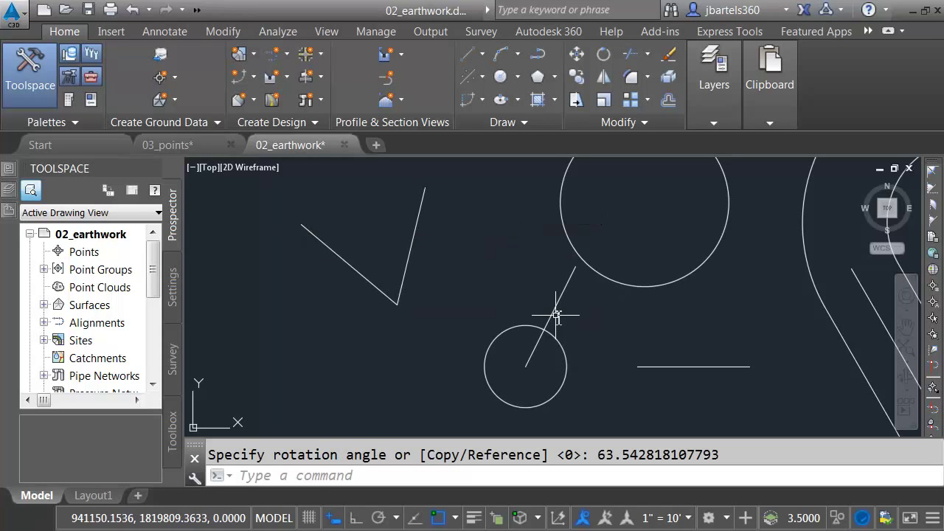
- Add an angular dimension between the two legs of the V-shaped lines
click(165, 31)
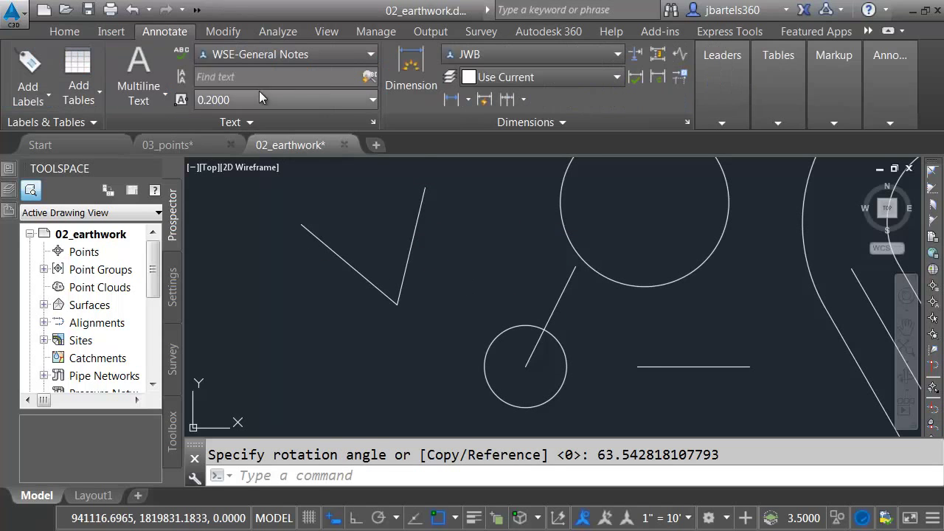
click(411, 70)
click(414, 236)
click(349, 263)
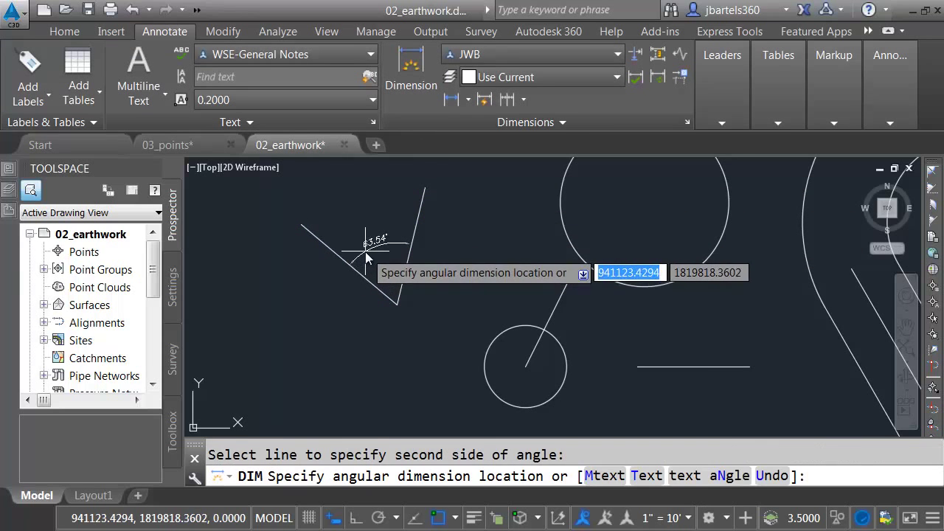
click(398, 246)
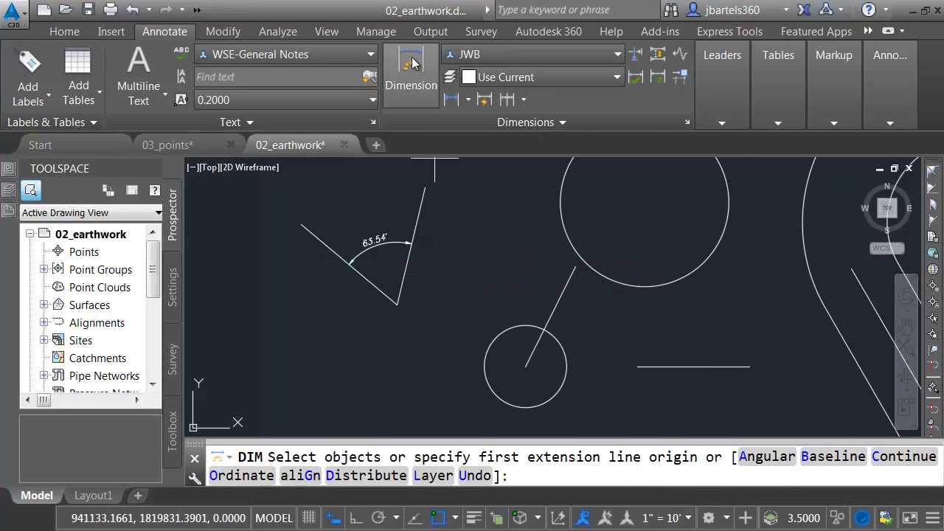
- Add an angular dimension between the copied horizontal line and the rotated line at the small circle
click(678, 367)
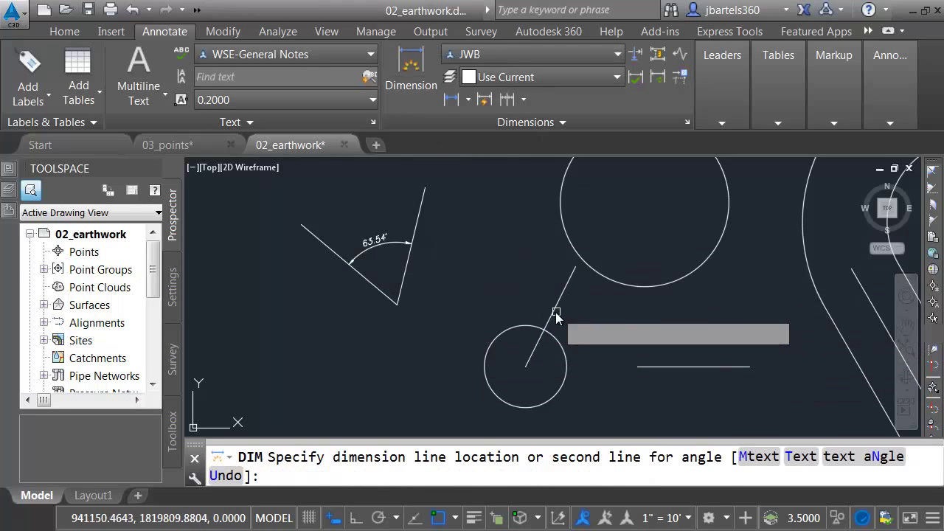
click(551, 317)
click(588, 318)
key(Escape)
- Look at the QuickCalc calculator palette and close it
scroll(422, 357, down, 4)
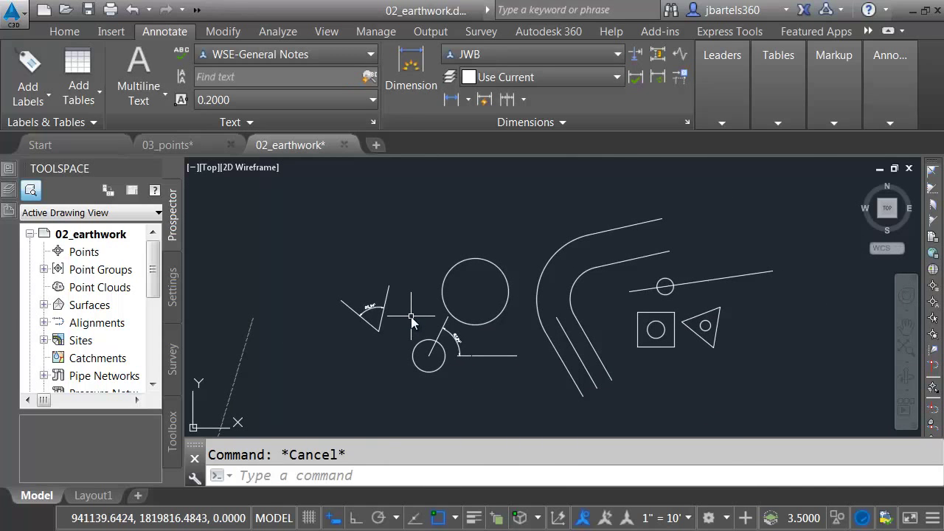
key(ctrl+8)
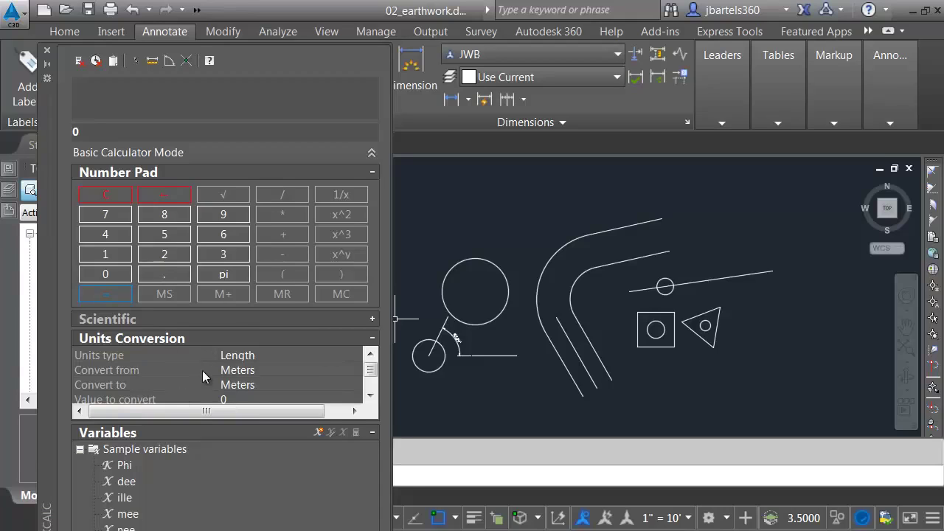
click(47, 50)
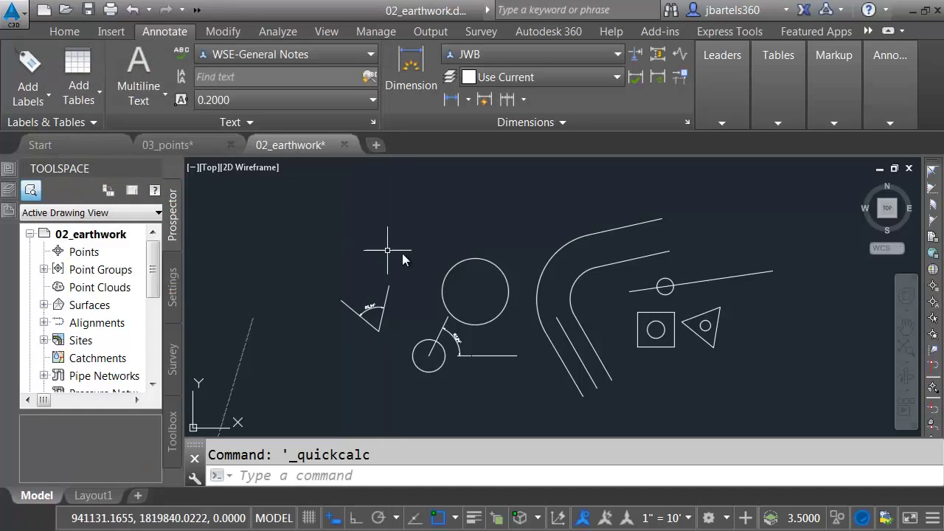
- Set the large circle's radius to one third by calculating 11.8279/3 with QuickCalc from its radius property and applying the result
click(450, 268)
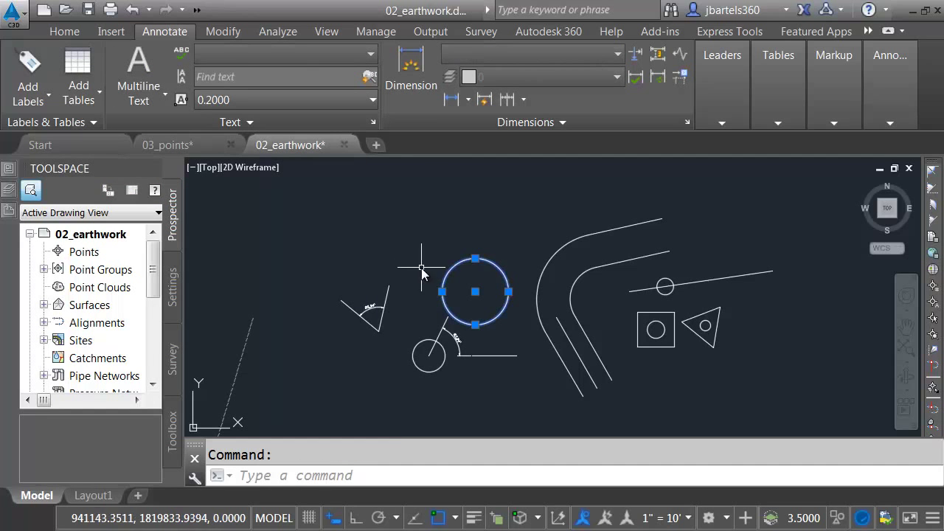
click(7, 170)
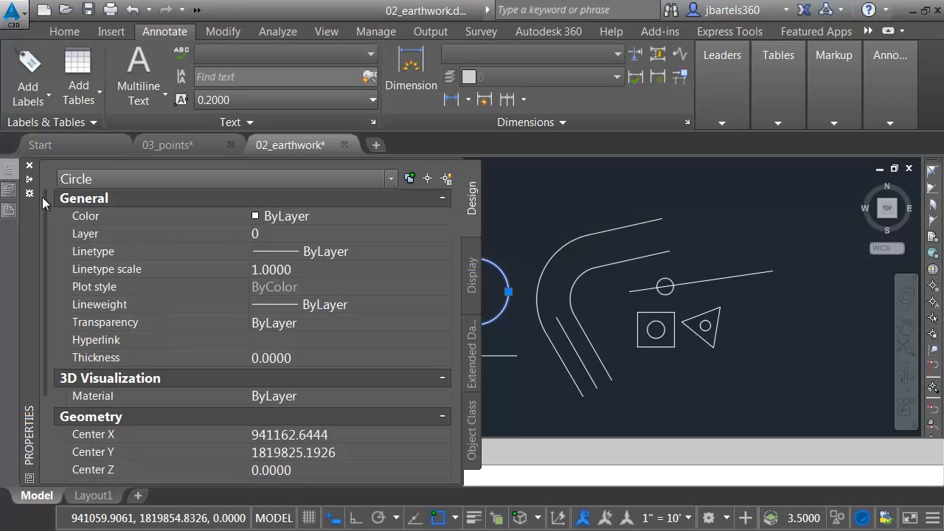
drag(46, 208, 40, 333)
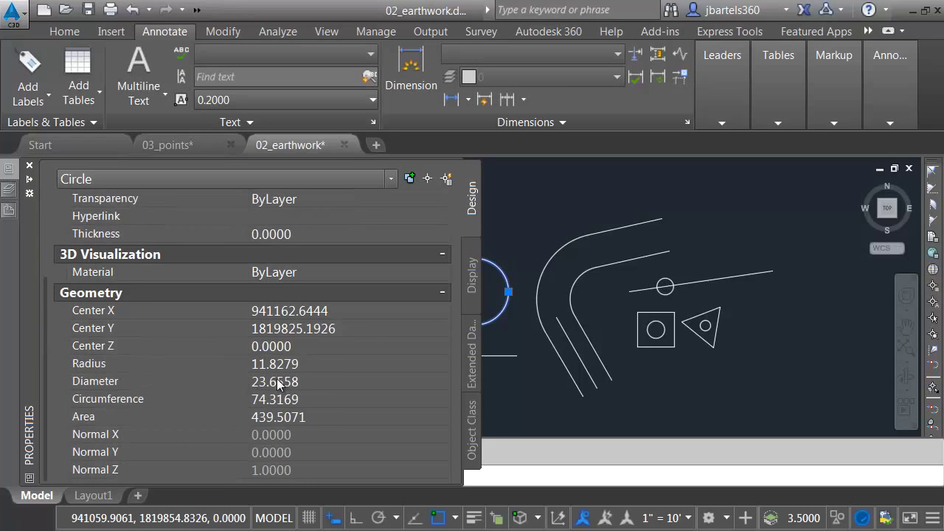
click(378, 363)
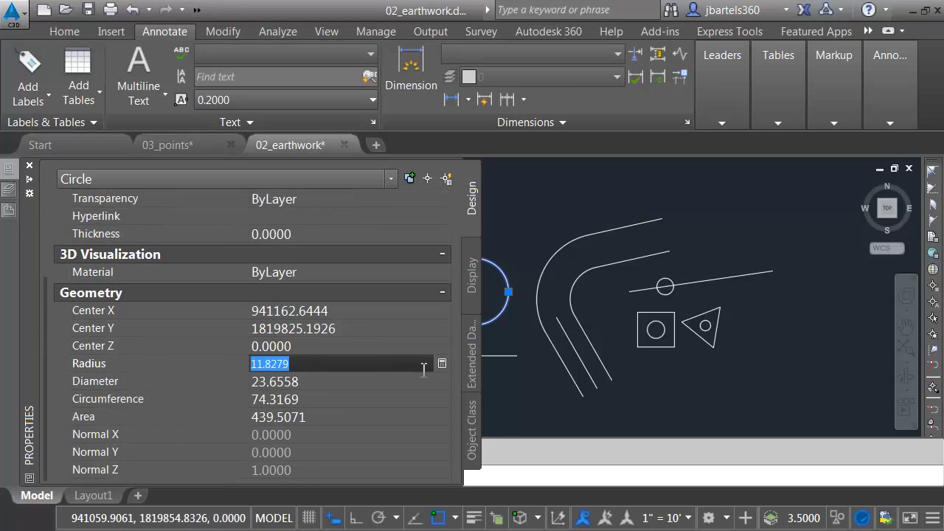
click(441, 364)
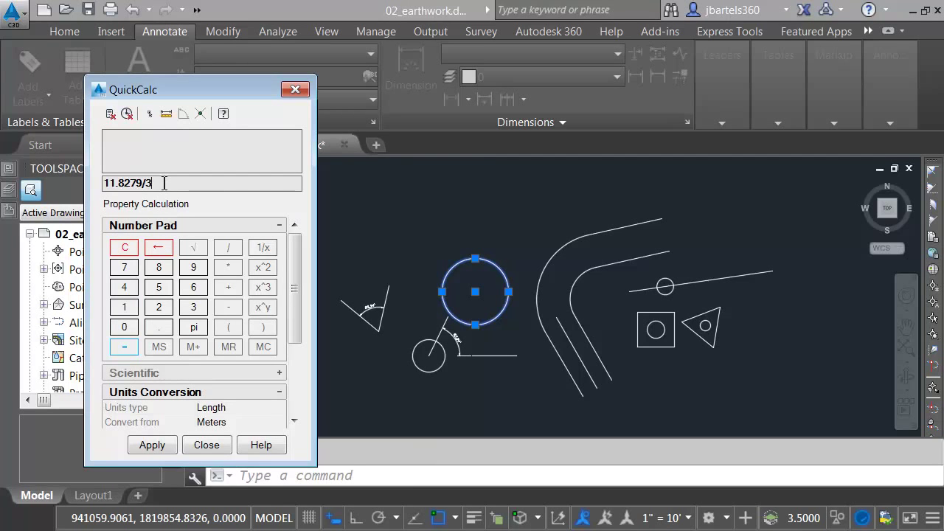
text(/3)
key(Return)
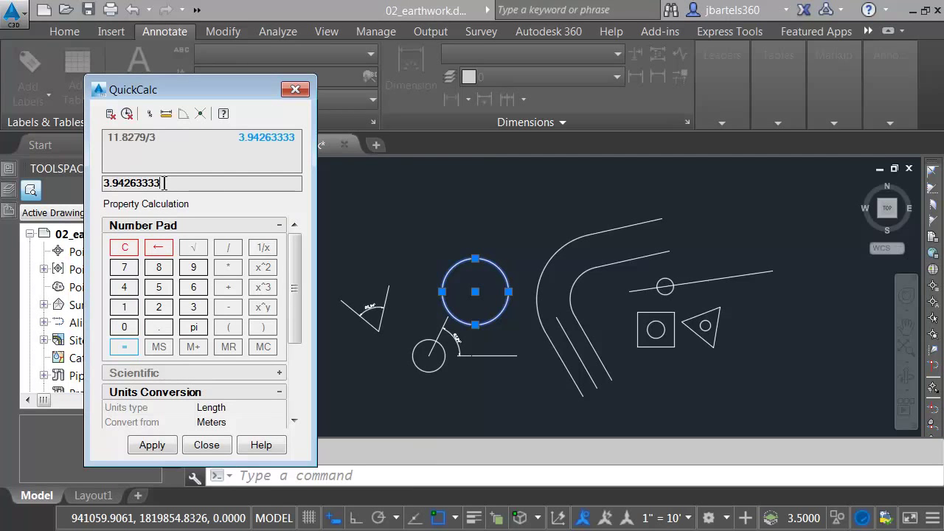
click(152, 445)
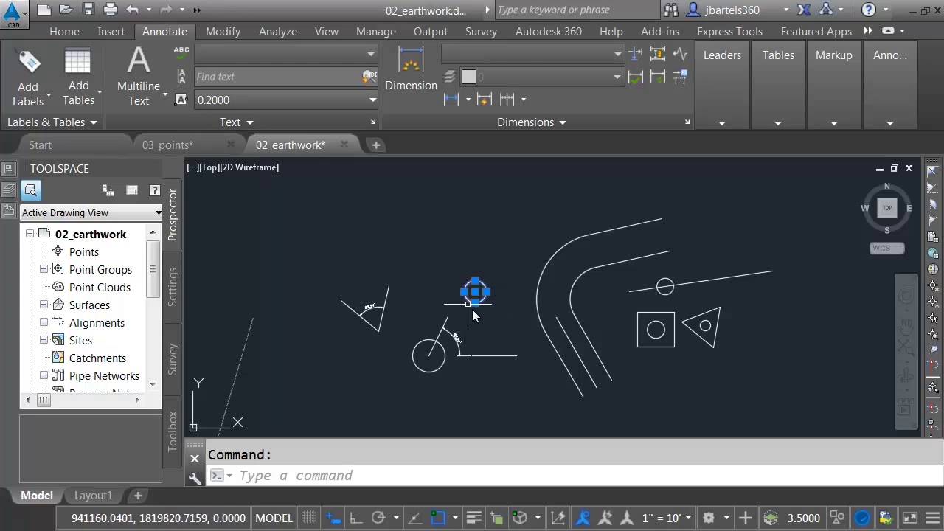
- Deselect the circle, open the RPN Calculator with the RPNCALC command to look over its functions, and close it
key(Escape)
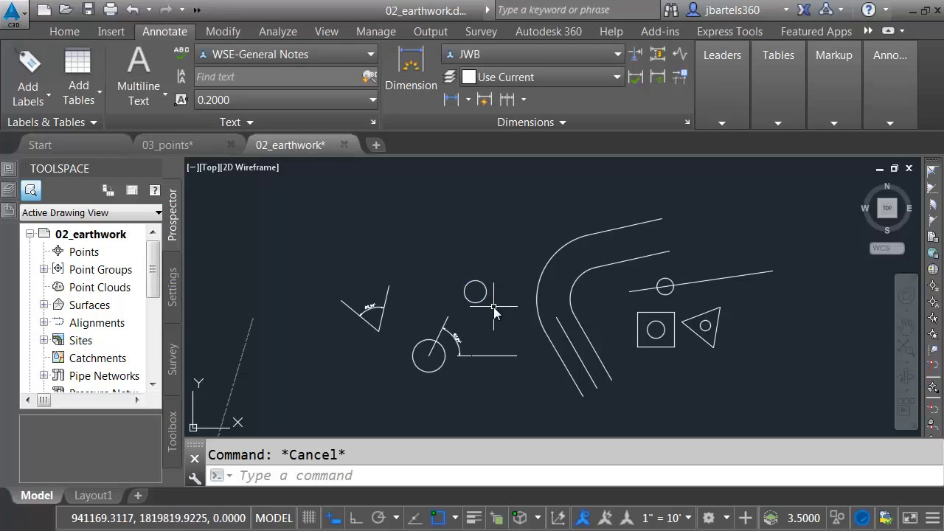
text(RPNc)
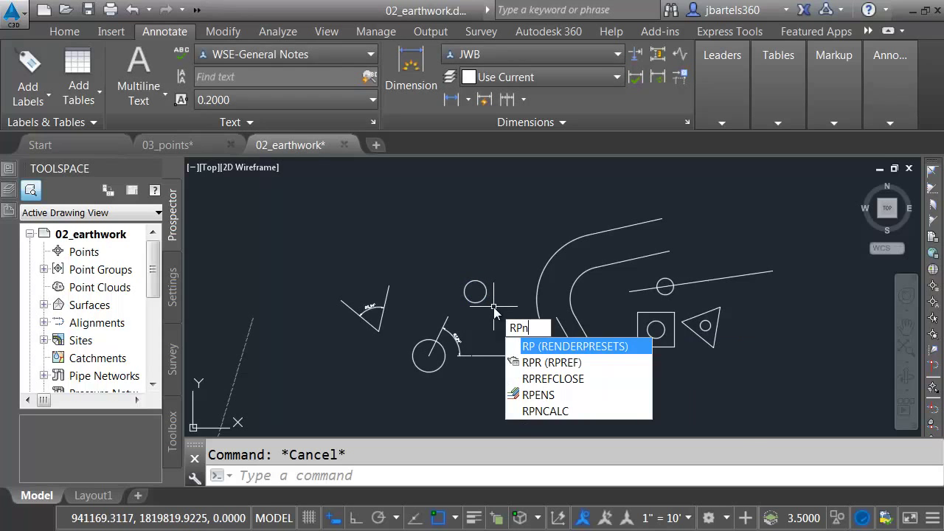
text(alc)
key(Return)
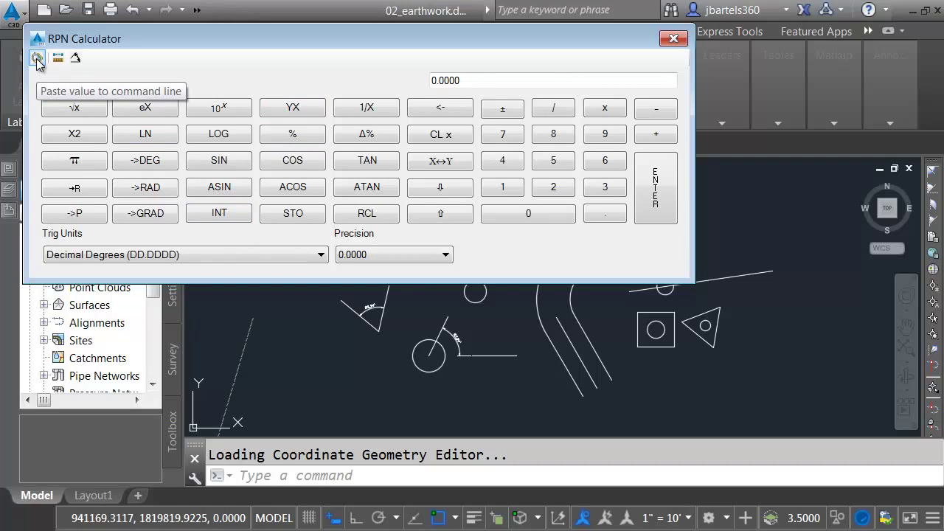
click(673, 40)
- Run the WHOHAS command on 03_points.dwg in the exercise files folder to check who has the drawing open, and dismiss the report
scroll(502, 320, down, 5)
middle_drag(444, 356, 674, 321)
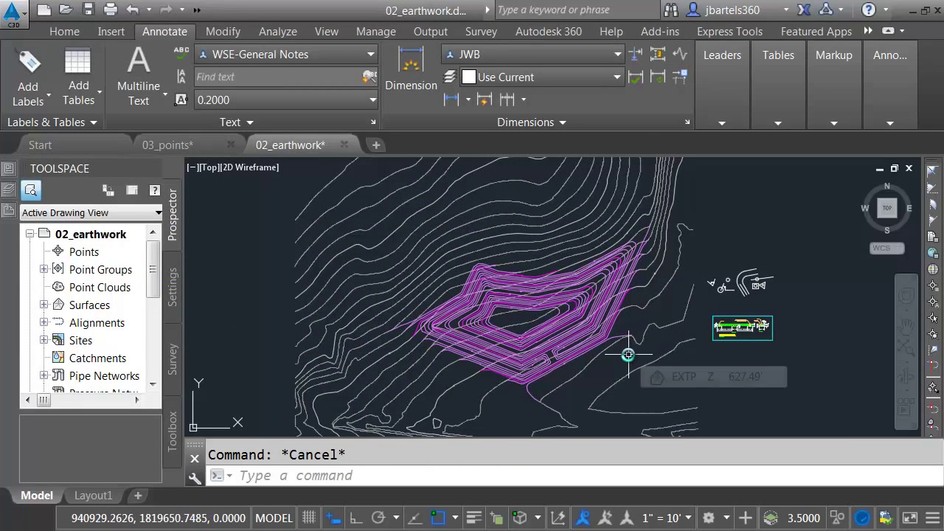
mouse_move(626, 356)
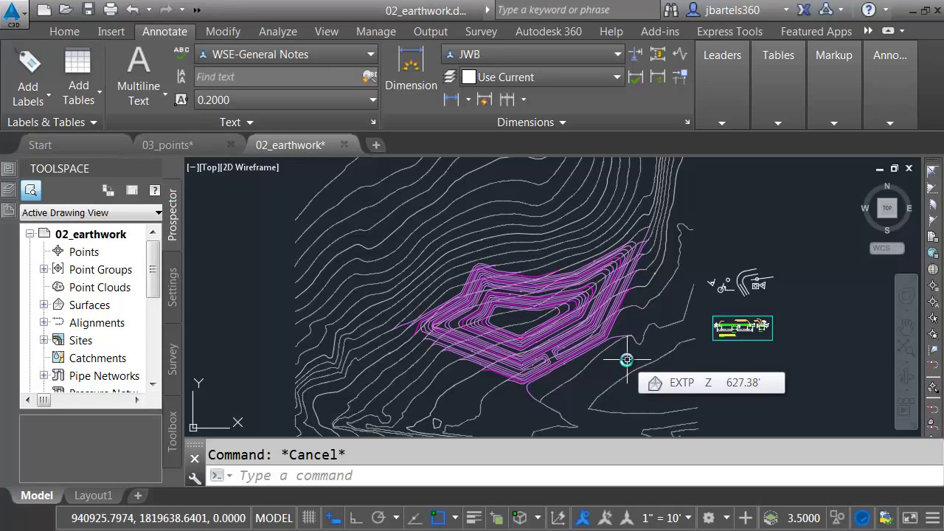
text(ha)
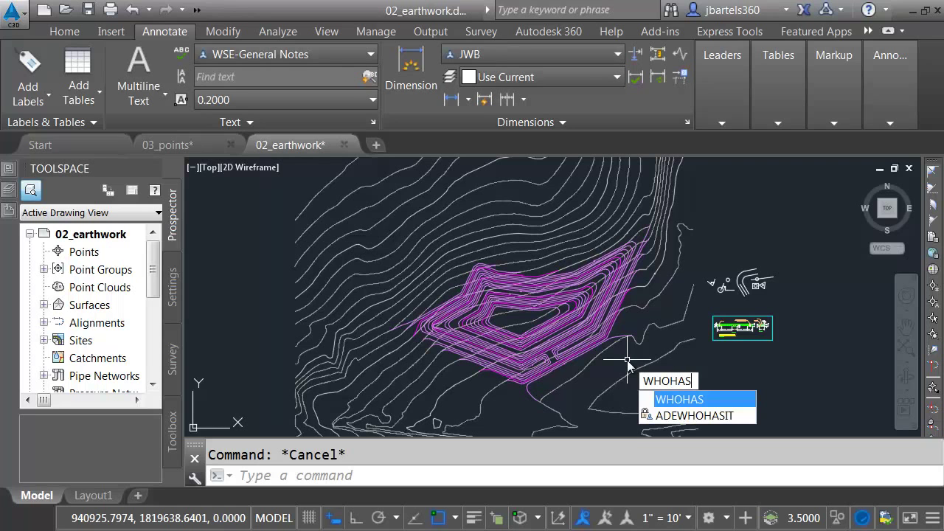
text(s)
key(Return)
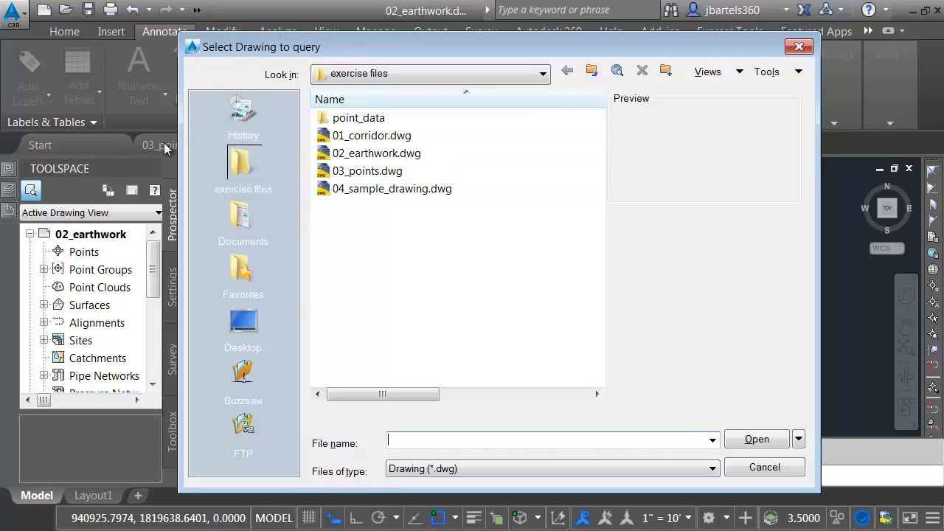
click(368, 172)
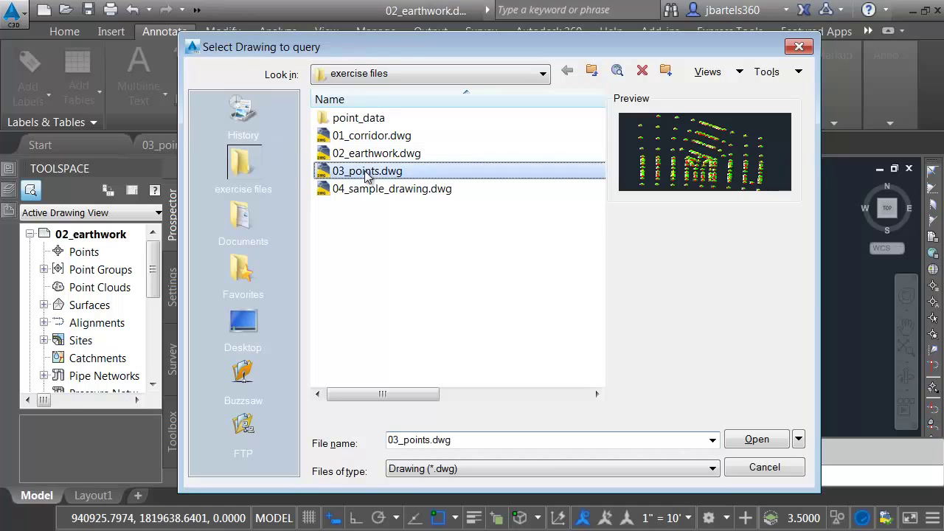
click(756, 440)
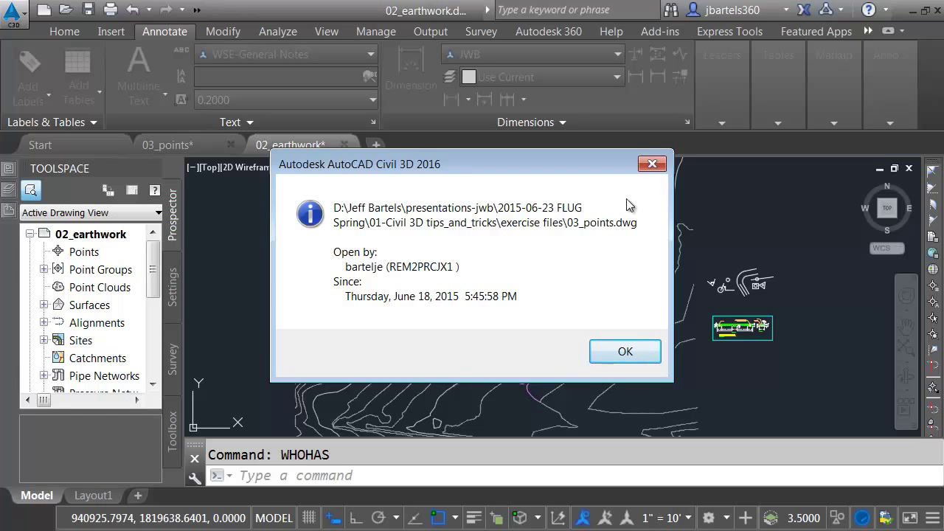
click(652, 167)
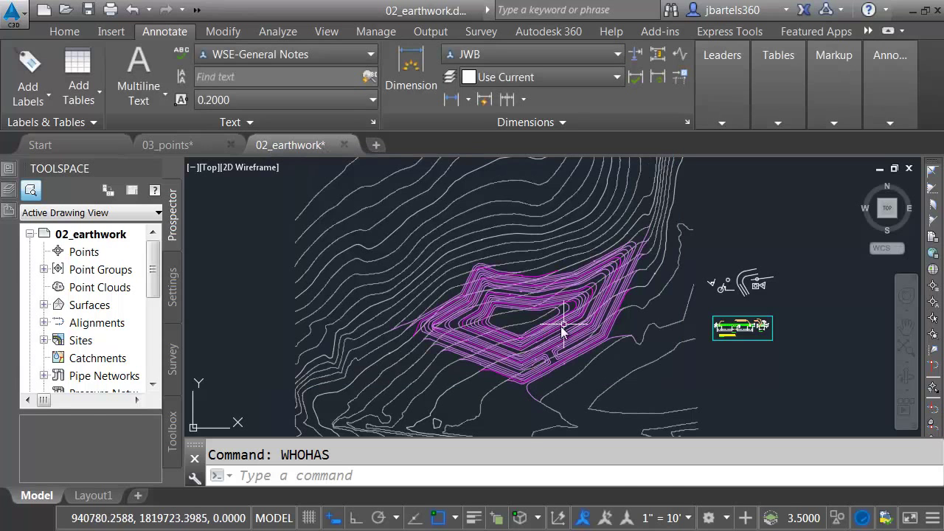